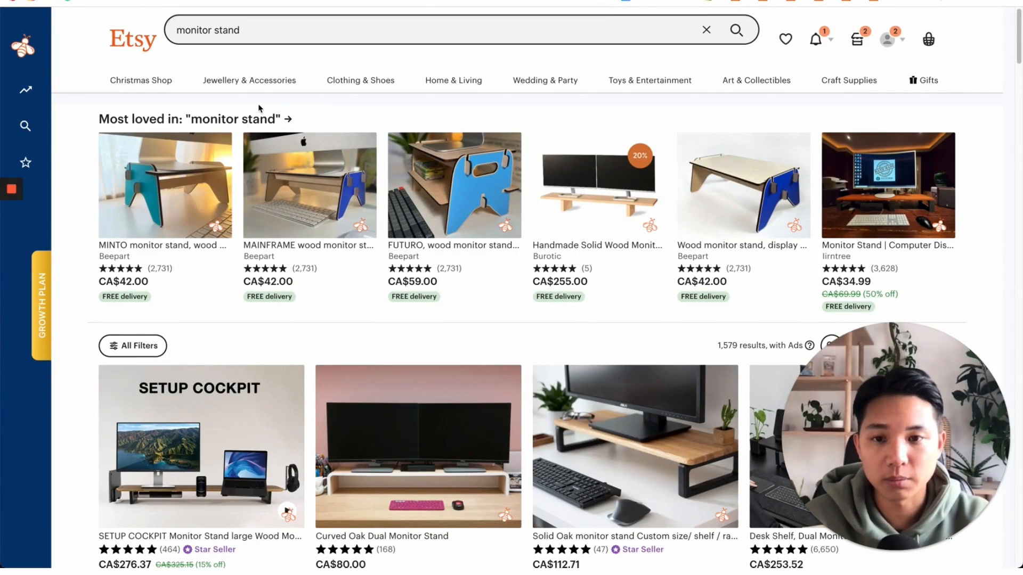
# - View the photo of the wooden stand and look over the Etsy search results for monitor stand
pyautogui.press('super+Tab')
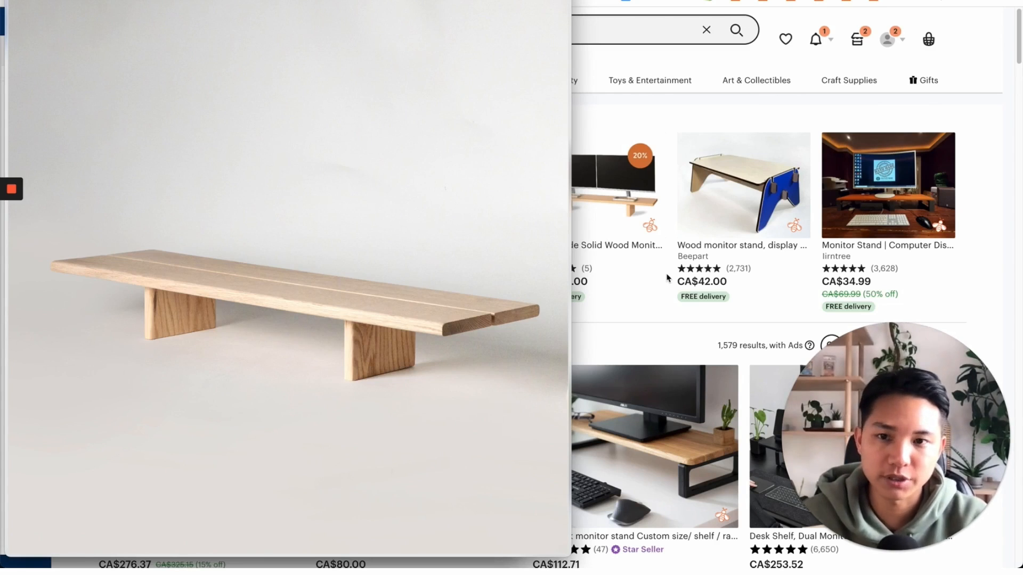
pyautogui.click(667, 278)
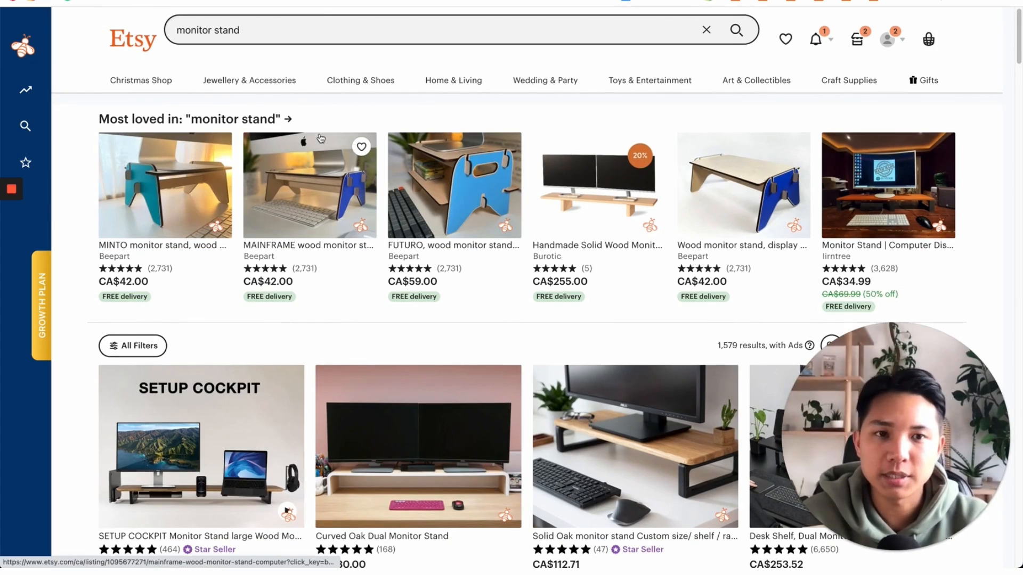
pyautogui.scroll(-2, 205, 263)
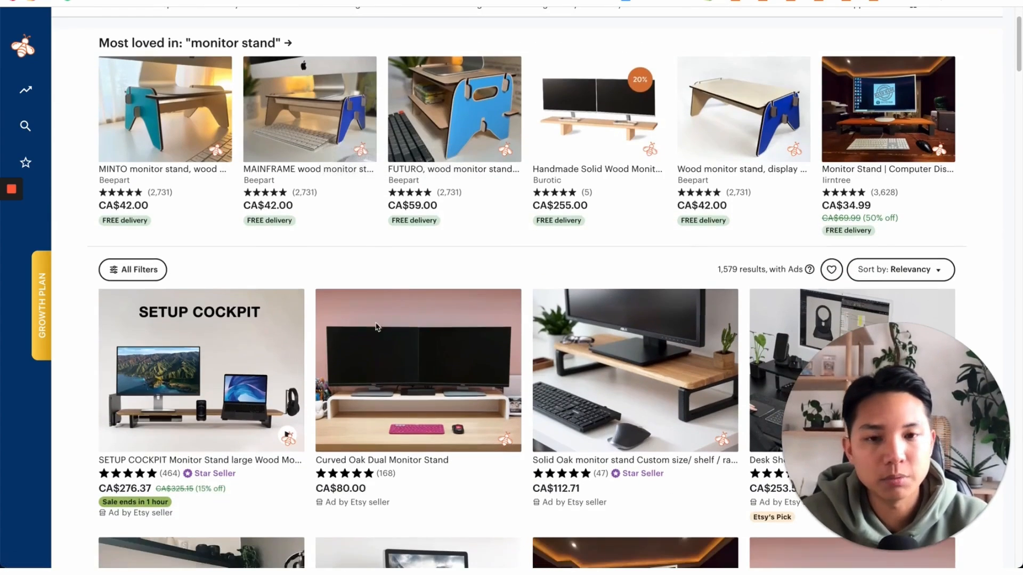
pyautogui.scroll(-1, 93, 275)
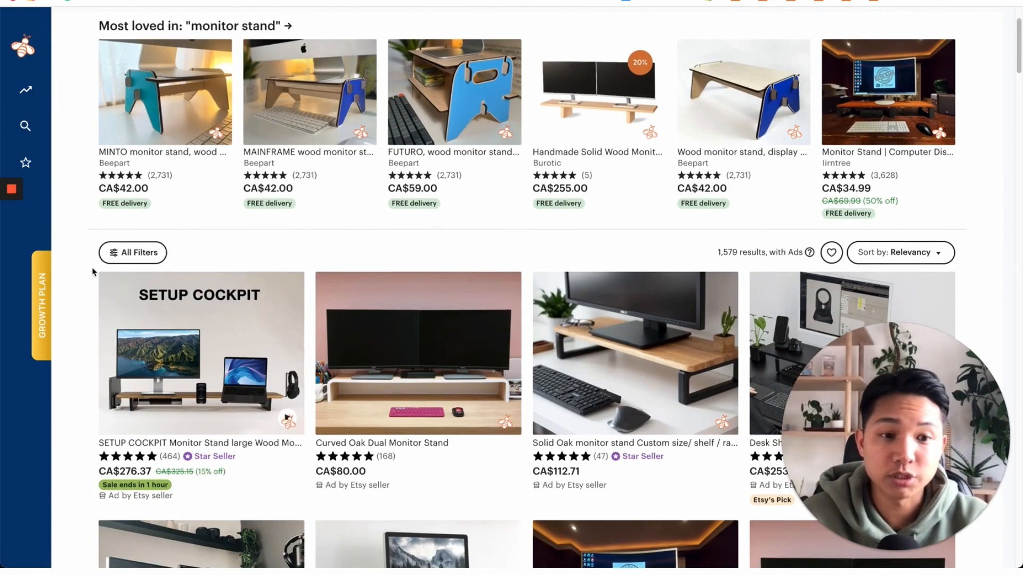
pyautogui.scroll(-1, 88, 283)
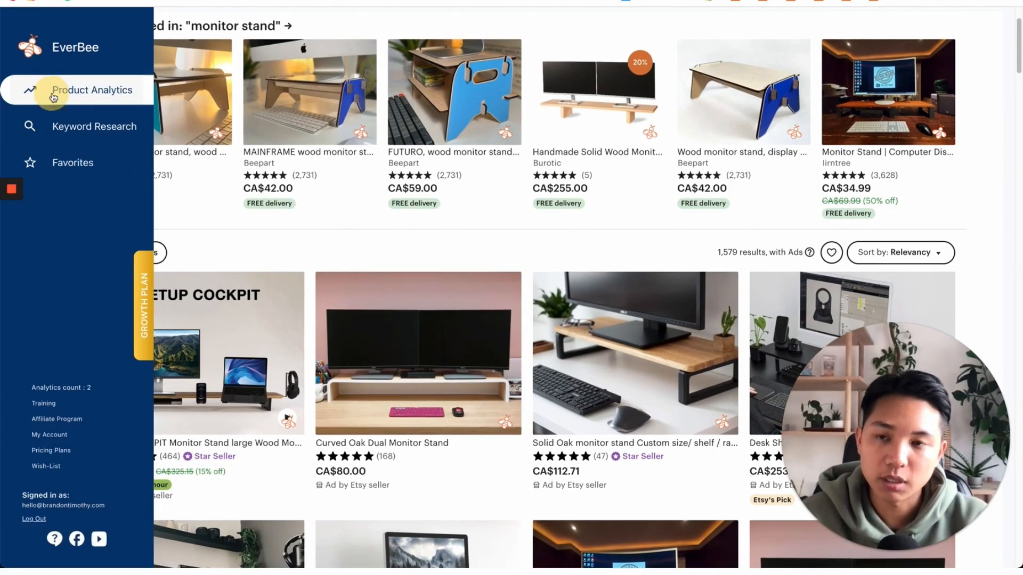
# - Run Product Analytics on the monitor stand results, sorting by estimated last-month revenue, highest first, with a wider Product Name column
pyautogui.click(54, 94)
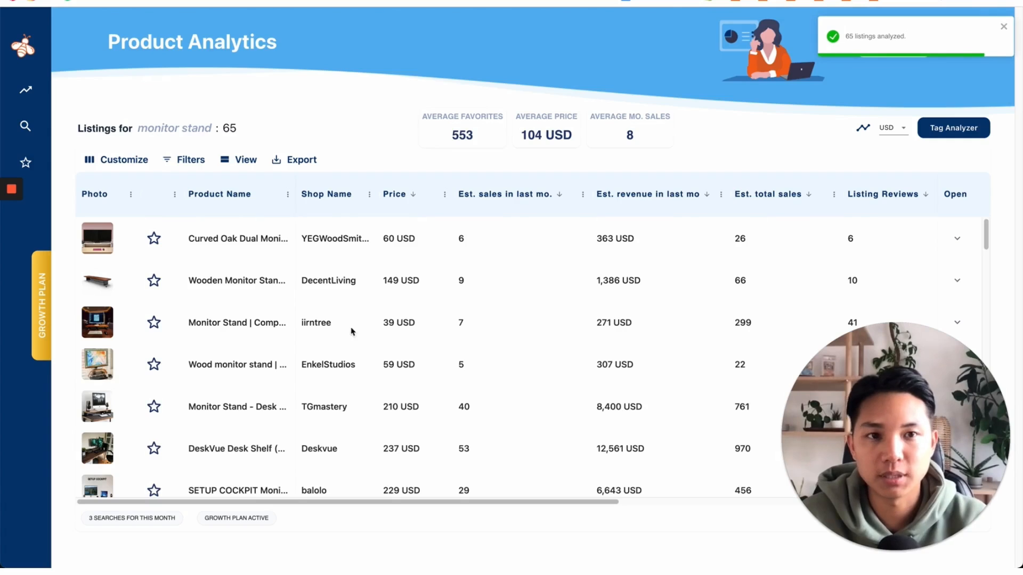
pyautogui.click(707, 198)
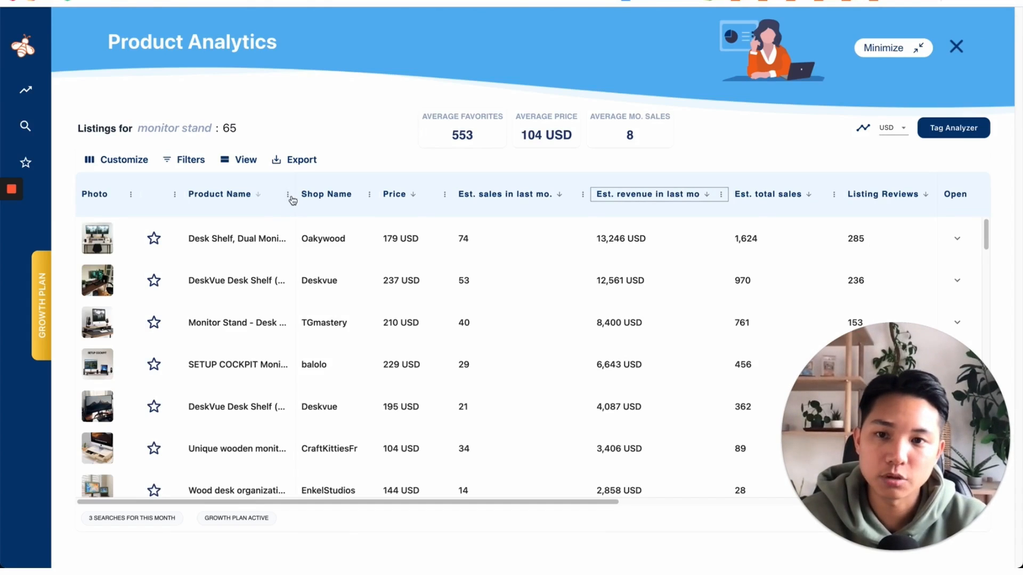
pyautogui.moveTo(290, 196); pyautogui.dragTo(331, 205)
# - Expand the top-revenue listing, the Oakywood desk shelf, and examine its tags with their monthly search volumes
pyautogui.click(958, 238)
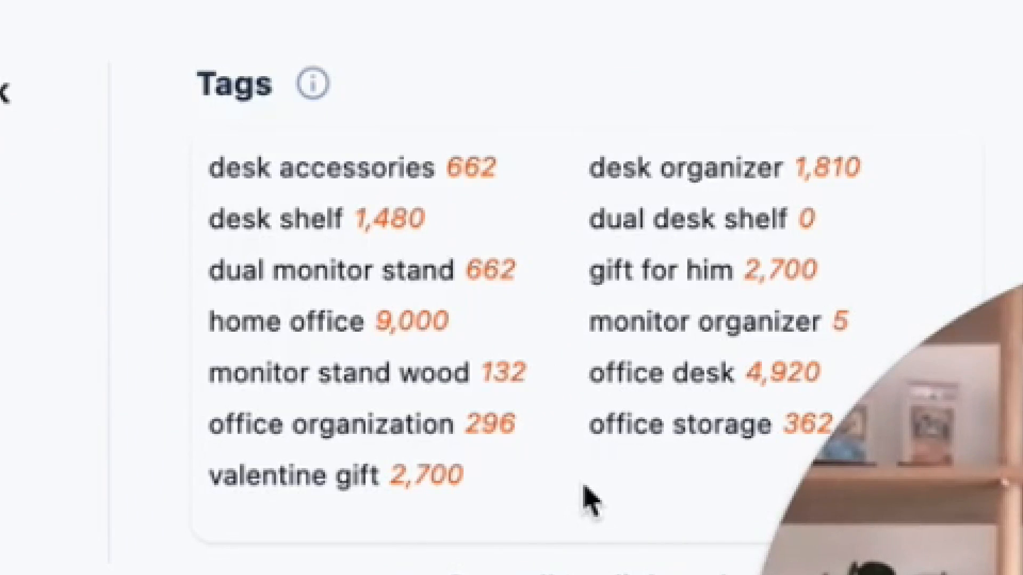
pyautogui.click(392, 370)
pyautogui.scroll(-1, 320, 410)
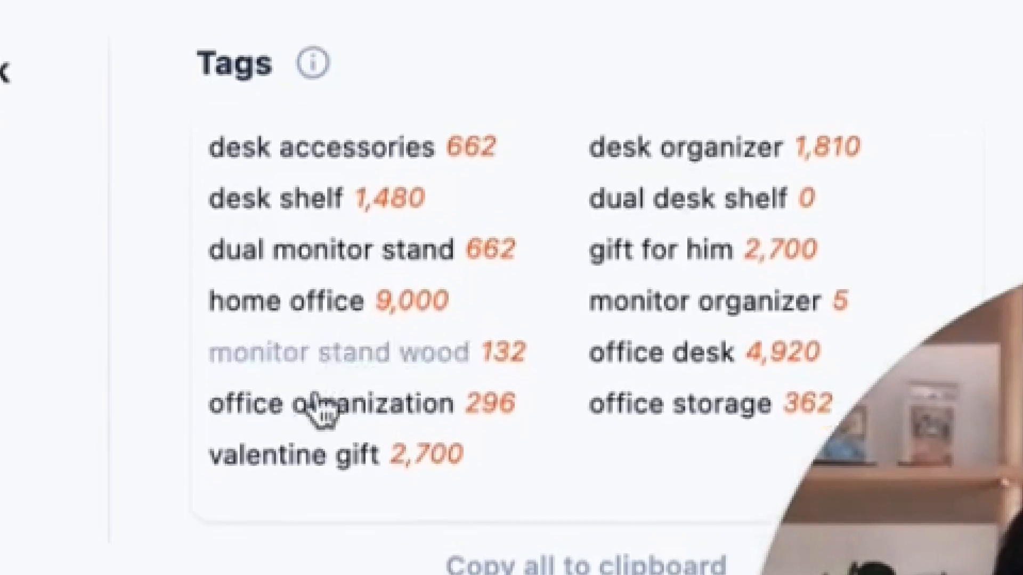
pyautogui.scroll(-1, 370, 171)
pyautogui.click(298, 183)
pyautogui.scroll(-3, 411, 201)
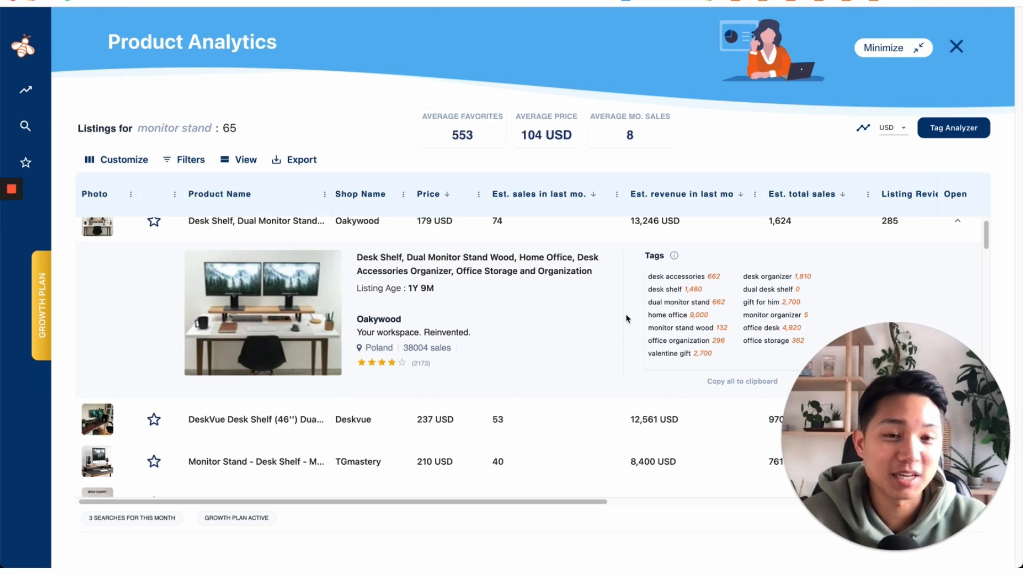
pyautogui.click(691, 306)
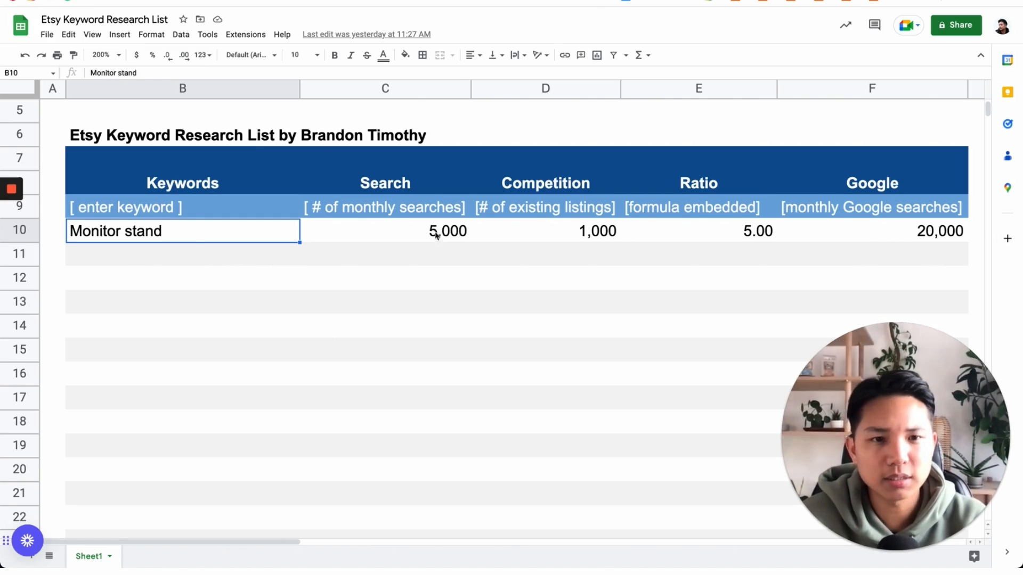
# - Switch to the Etsy Keyword Research List in Google Sheets and examine its Keywords, Search, Competition, Ratio and Google columns and sample row
pyautogui.click(408, 237)
pyautogui.click(574, 236)
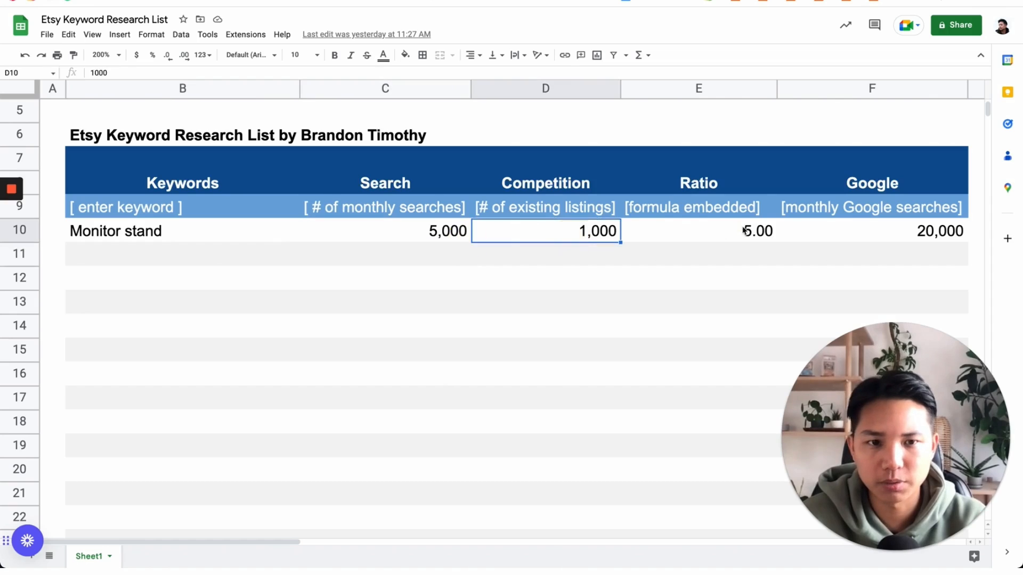
pyautogui.click(742, 228)
pyautogui.press('Right')
pyautogui.click(183, 234)
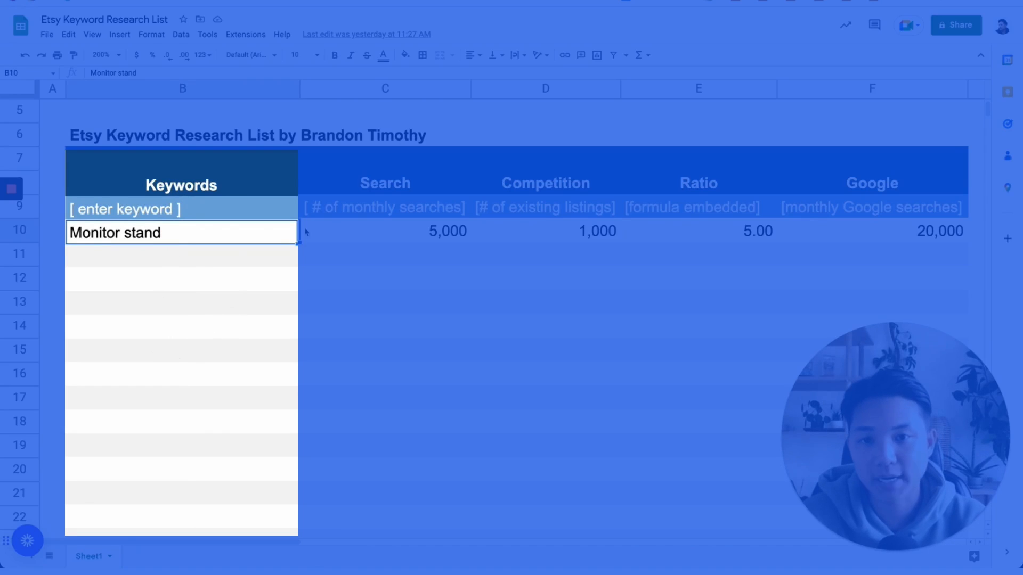
pyautogui.click(365, 183)
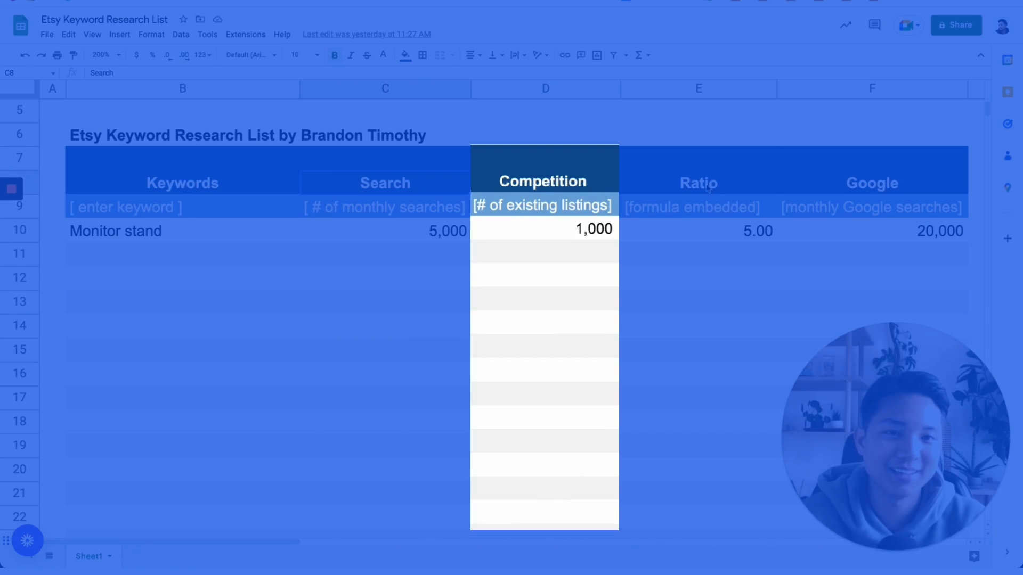
pyautogui.click(708, 186)
pyautogui.click(866, 187)
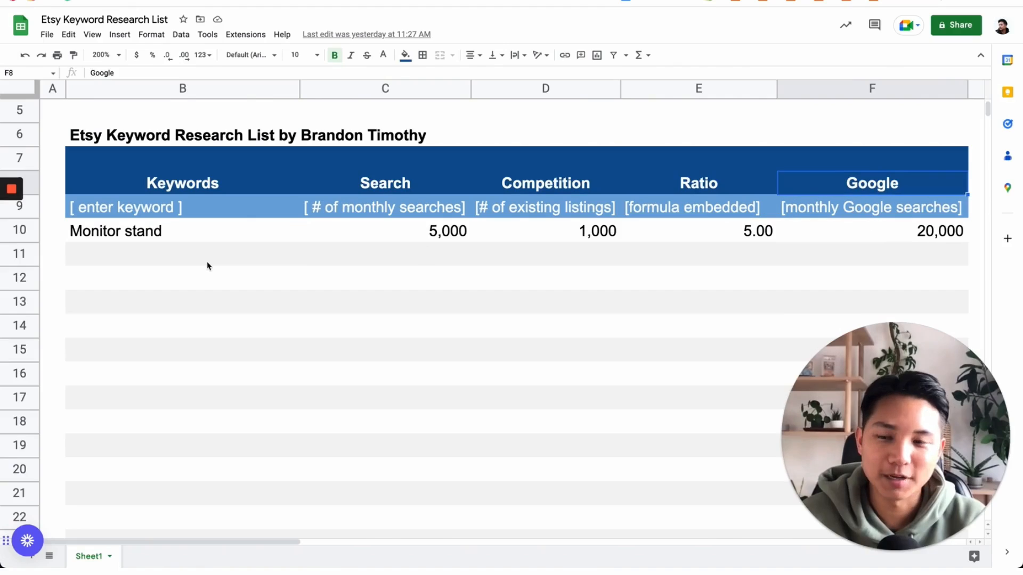
pyautogui.click(207, 265)
pyautogui.click(180, 238)
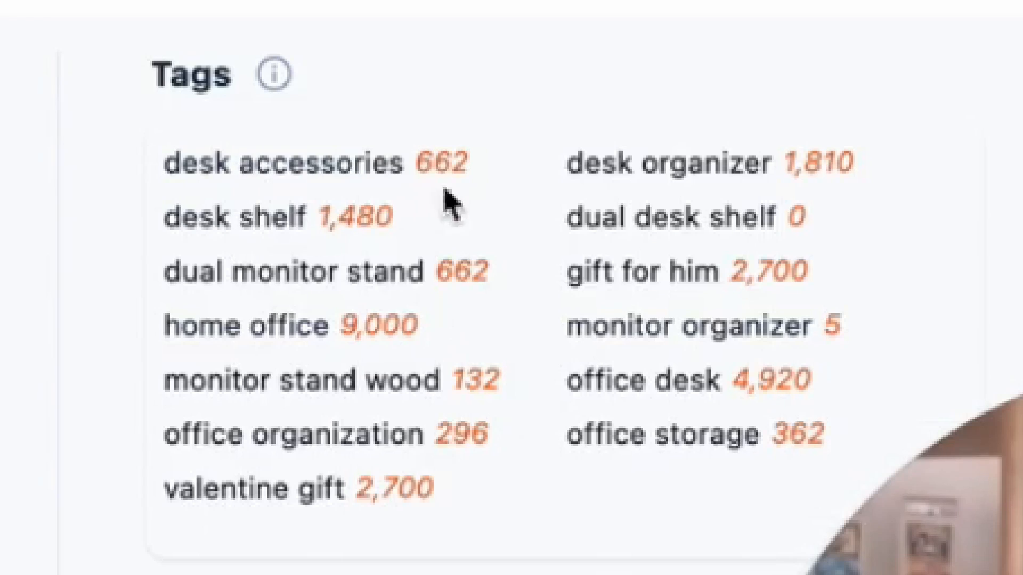
# - Add the Oakywood listing's tags Dual Monitor Stand, Desk Organizer and Monitor Stand Wood as keywords in B11:B13
pyautogui.moveTo(691, 320)
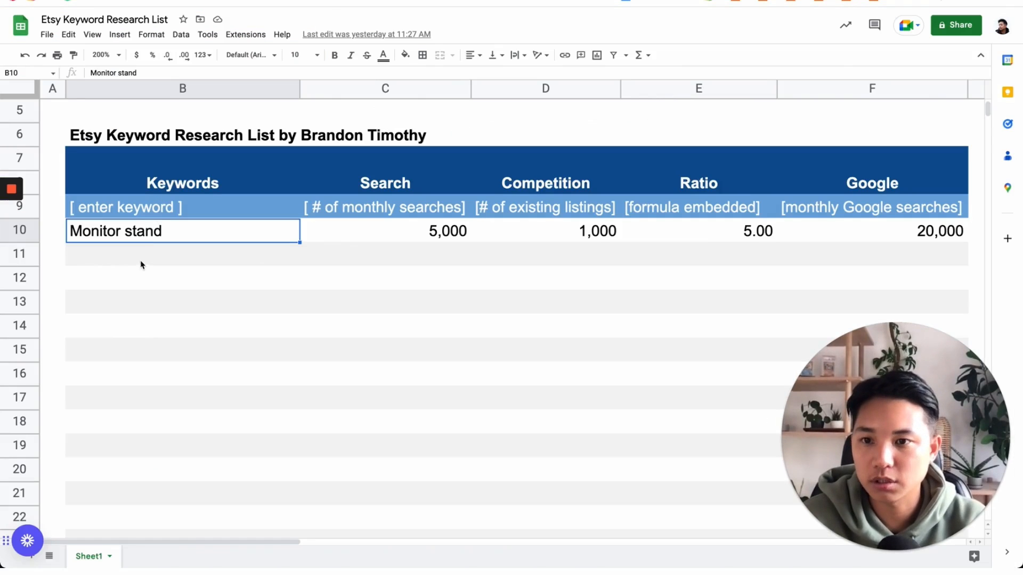
pyautogui.click(142, 265)
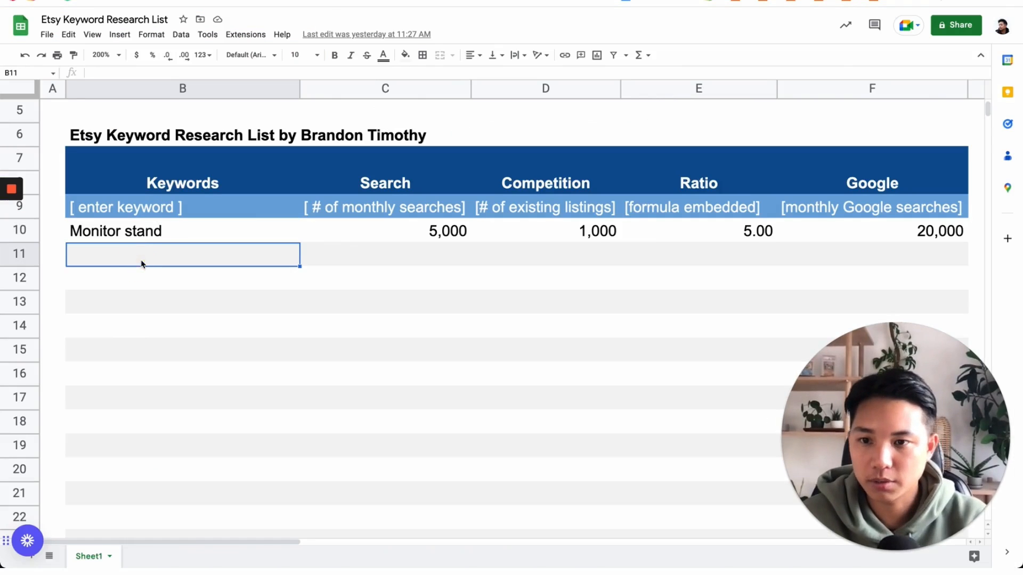
pyautogui.write('Dual Monitor STand')
pyautogui.click(201, 282)
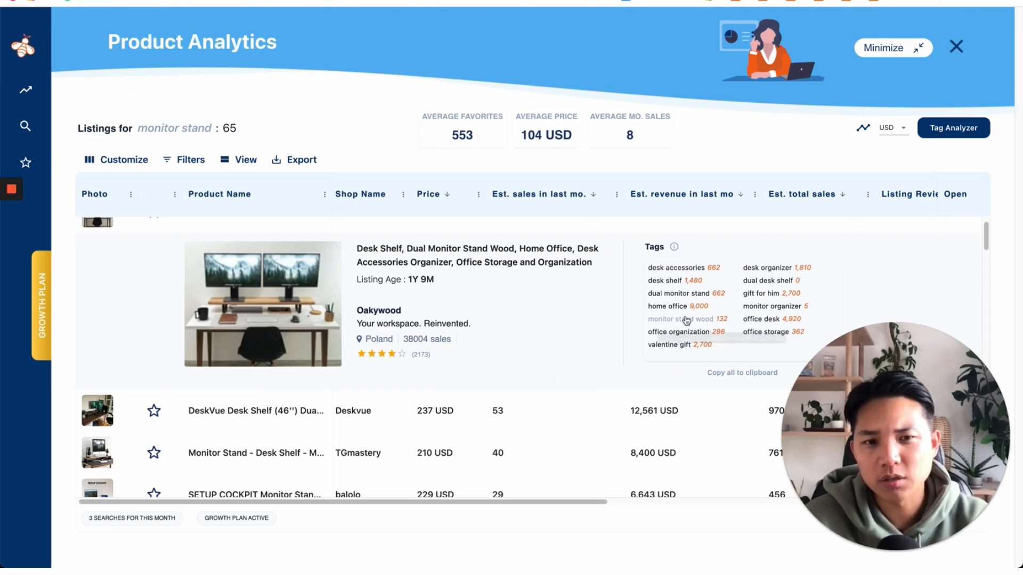
pyautogui.click(193, 300)
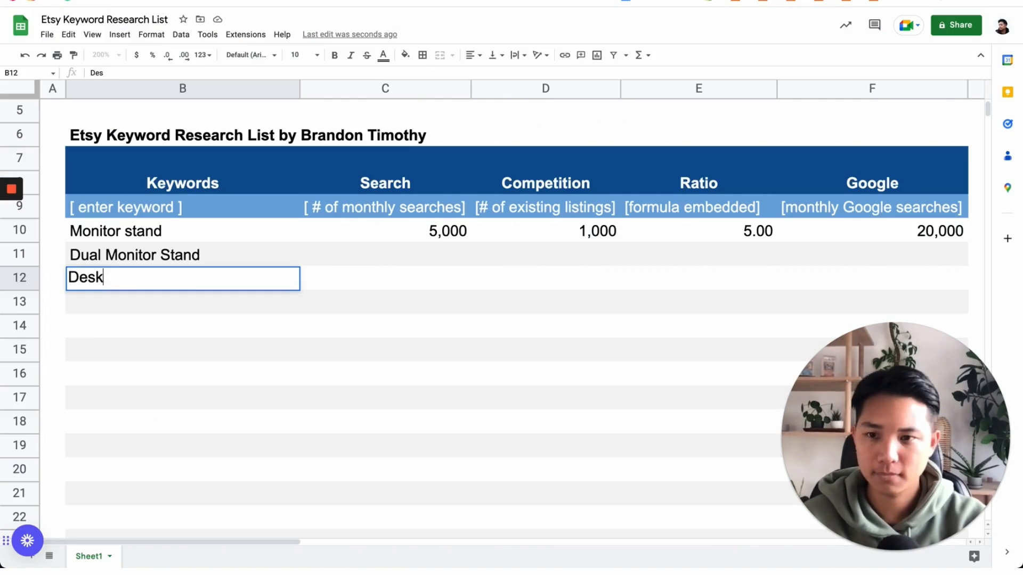
pyautogui.write('Organizer')
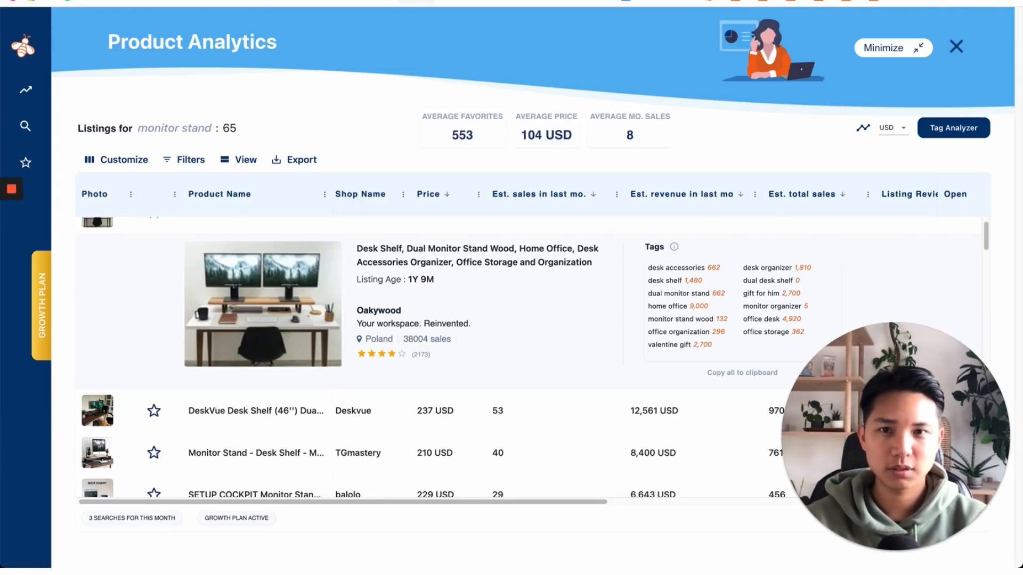
pyautogui.write('Monitor Stand Wood')
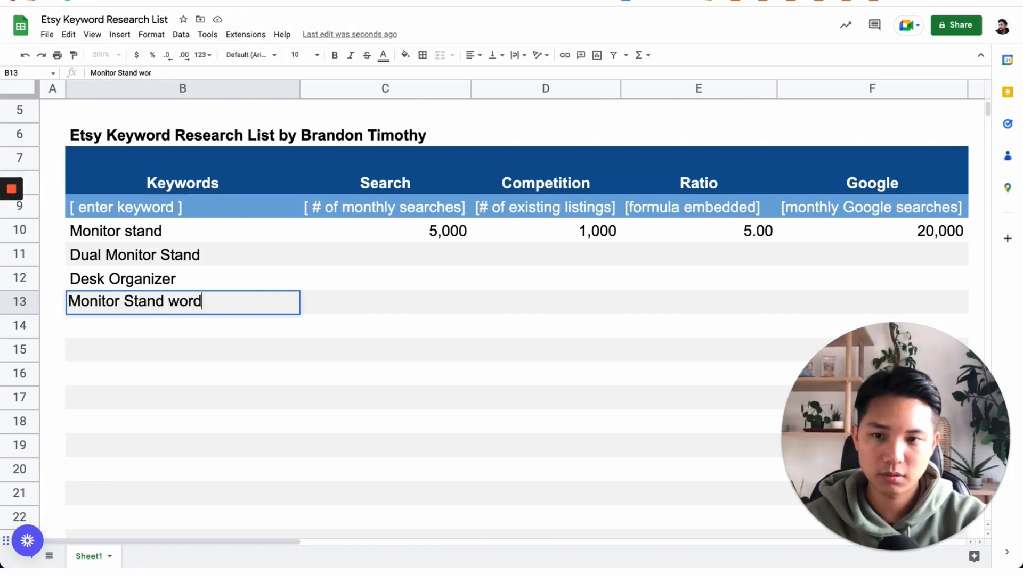
pyautogui.press('Return')
# - Add the keywords gift for him and office desk in B14:B15 of the research list
pyautogui.write('gift fo')
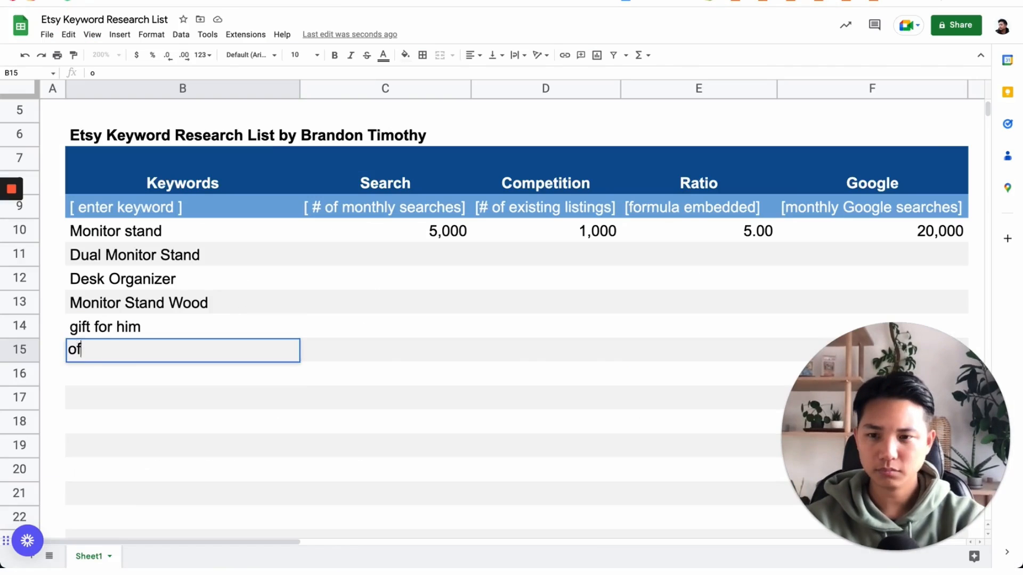
pyautogui.write('fice desk')
pyautogui.press('Return')
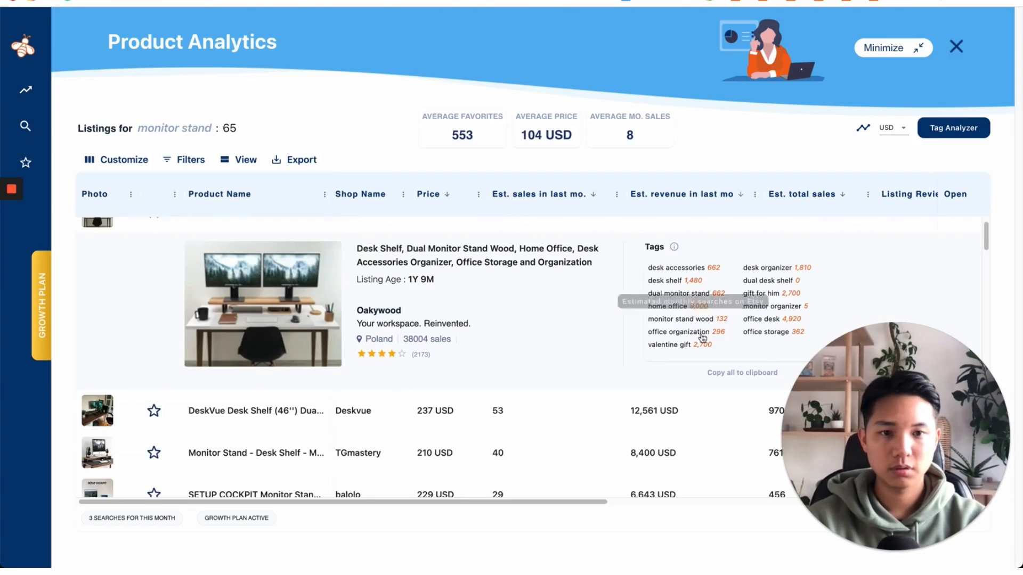
# - Fill B16:B21 with desk shelf, display stand, laptop stand, wooden monitor stand, monitor riser and monitor shelf from the listing tags
pyautogui.click(875, 287)
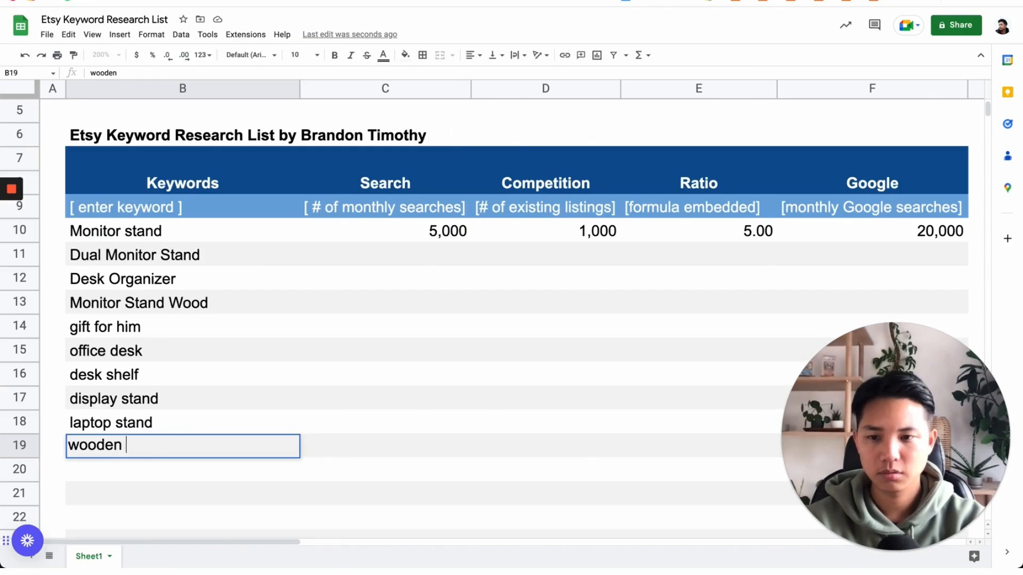
pyautogui.write('monitor stand')
pyautogui.press('Return')
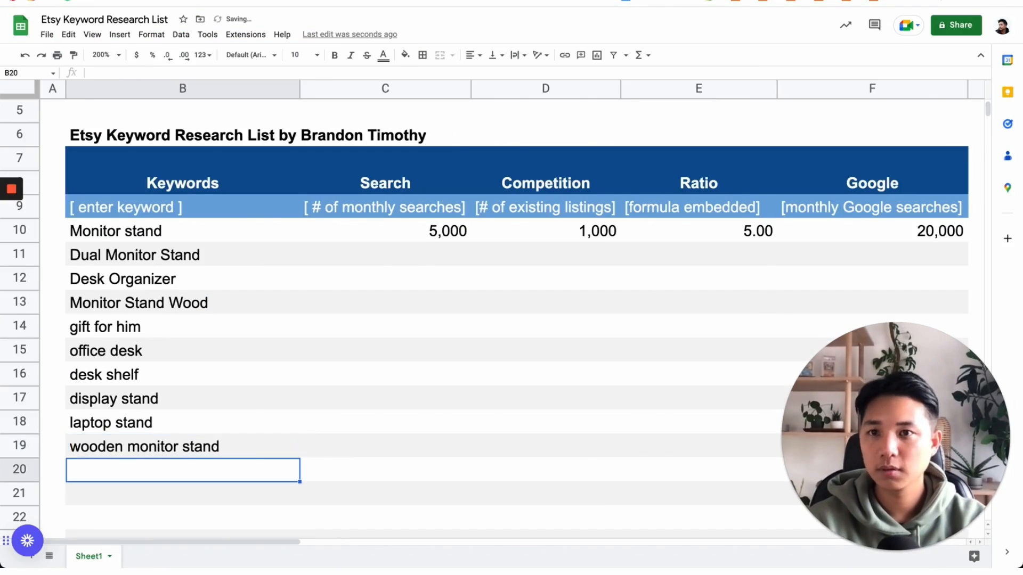
pyautogui.write('monit')
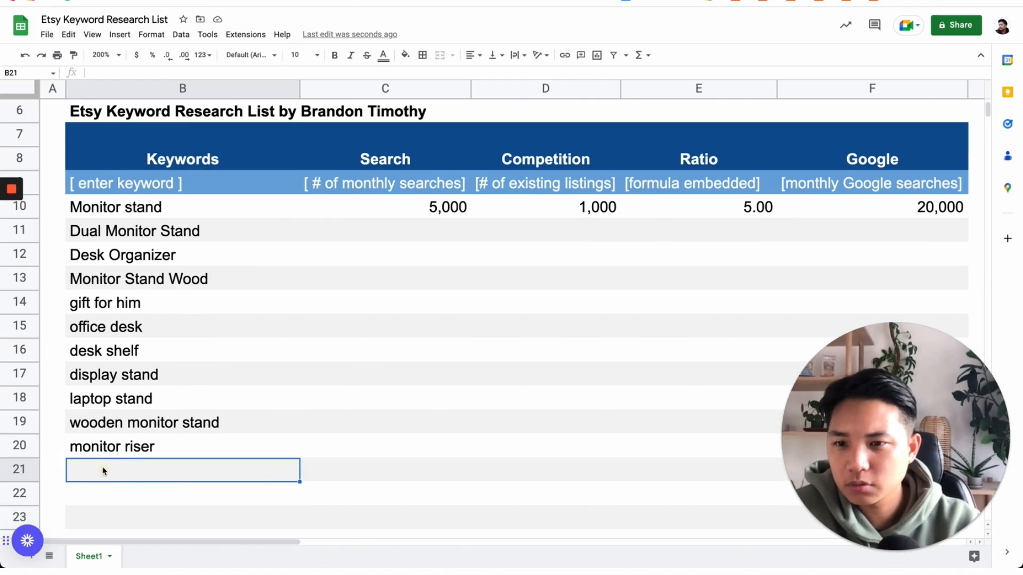
pyautogui.write('monitor shelf')
pyautogui.press('Return')
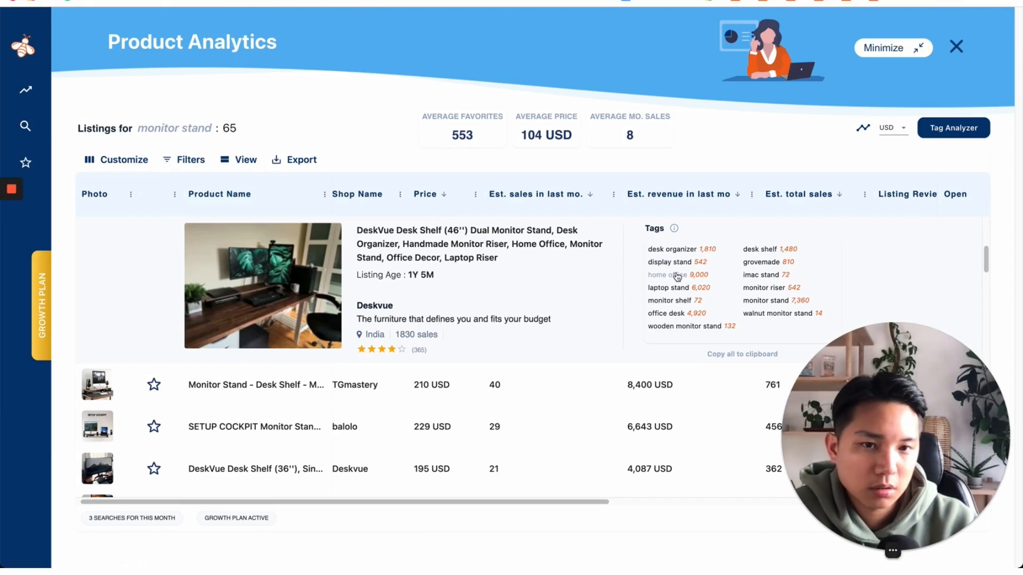
# - Check the TGmastery listing's tags and add walnut monitor stand as a keyword in B22
pyautogui.scroll(-3, 693, 364)
pyautogui.scroll(-5, 693, 364)
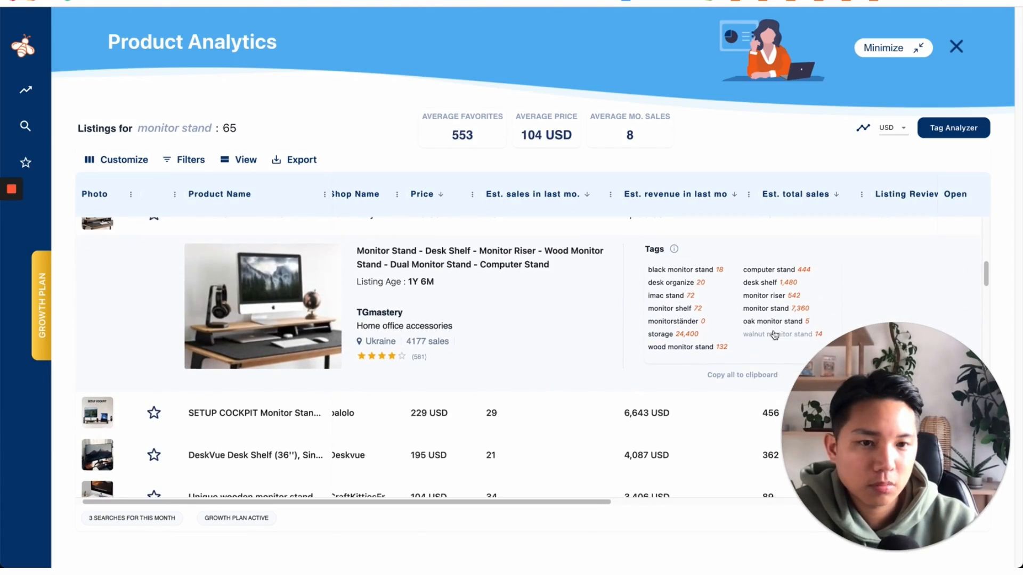
pyautogui.write('walnut monitor stand')
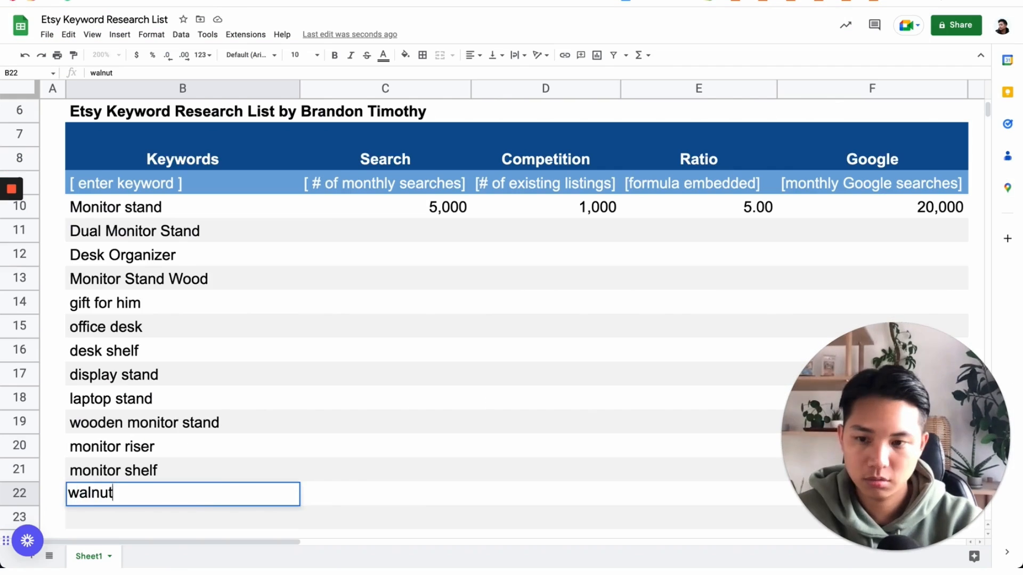
pyautogui.press('Return')
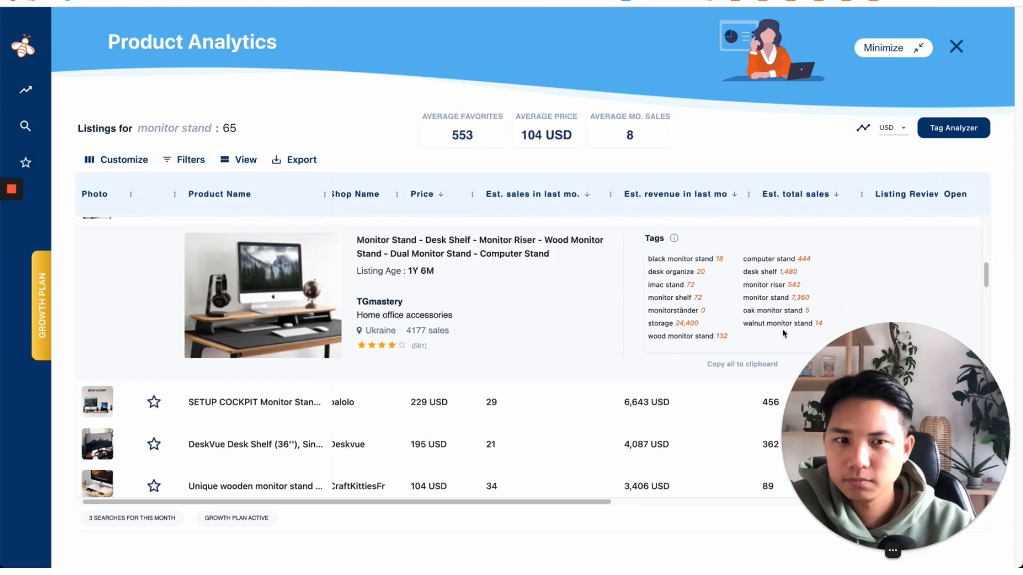
# - Review the tags of the SETUP COCKPIT and Oakywood listings alongside the collected keyword list
pyautogui.scroll(-5, 749, 330)
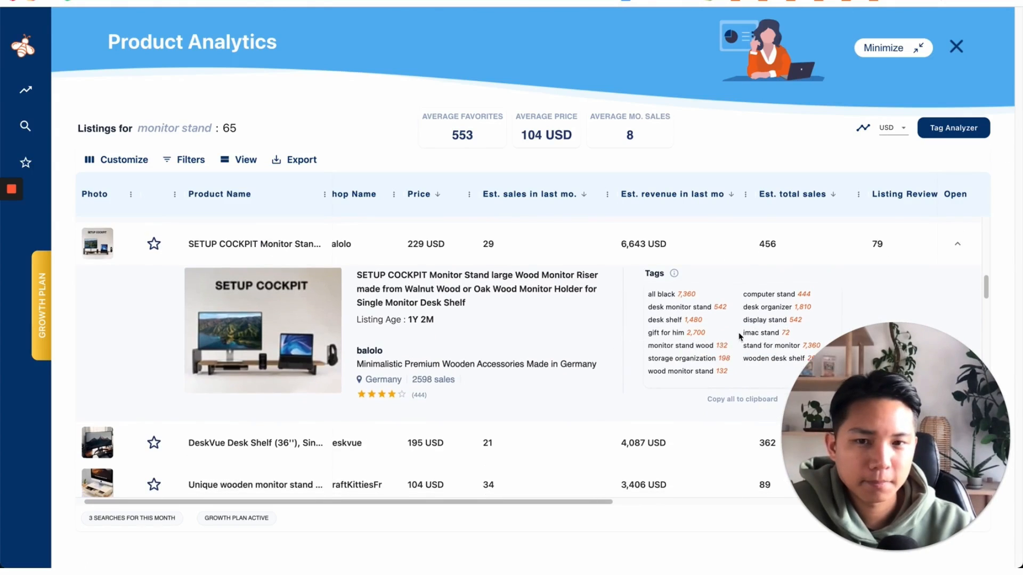
pyautogui.scroll(5, 400, 314)
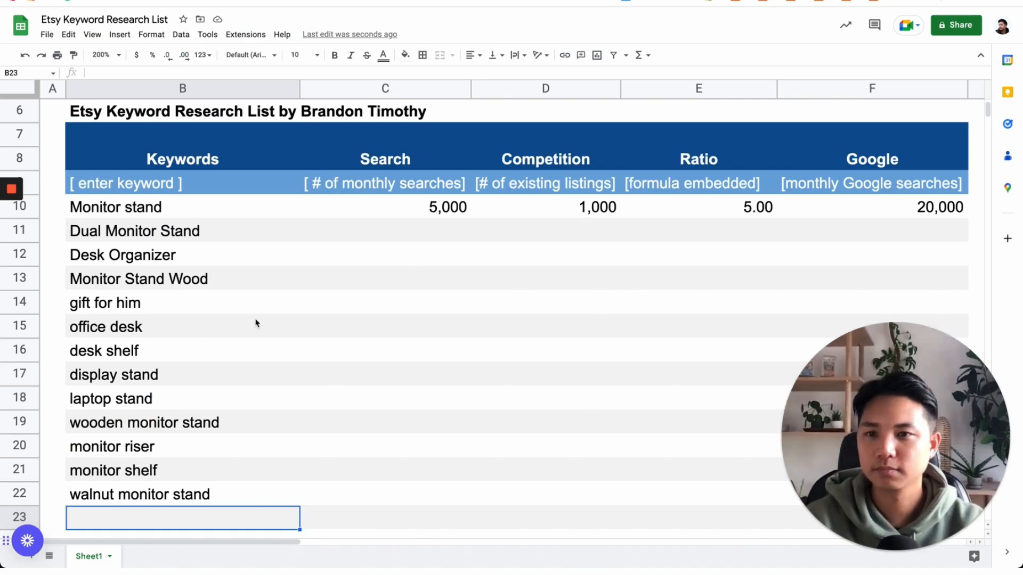
pyautogui.click(169, 216)
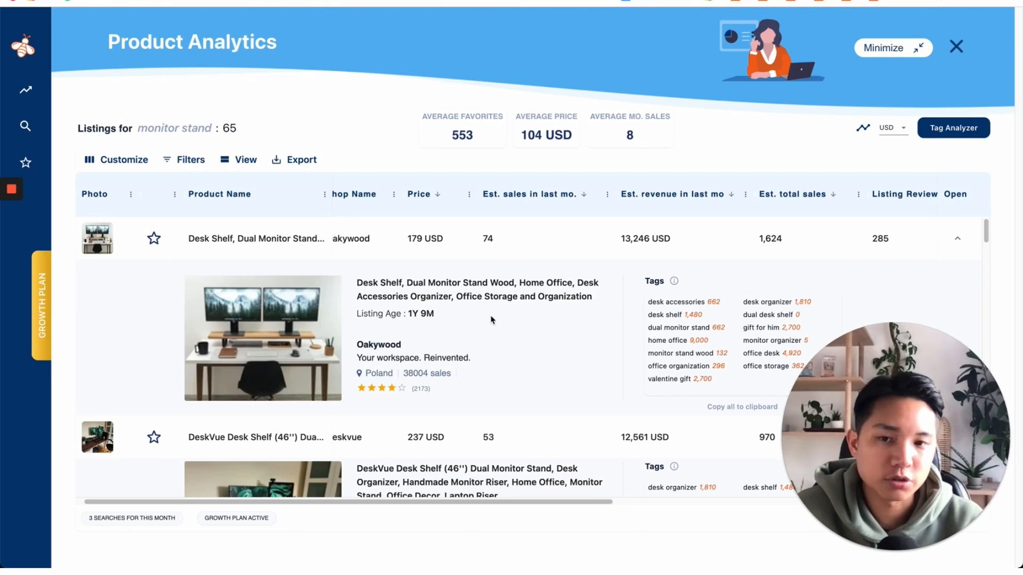
pyautogui.scroll(-1, 746, 347)
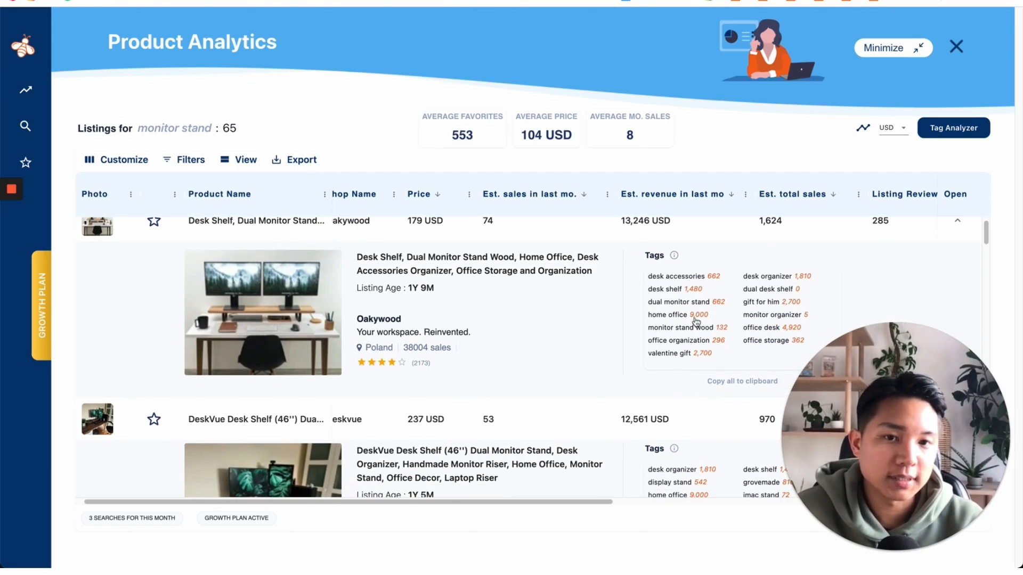
# - Switch from the EverBee tags to the research list and check its Search and Competition column headings
pyautogui.scroll(-3, 373, 298)
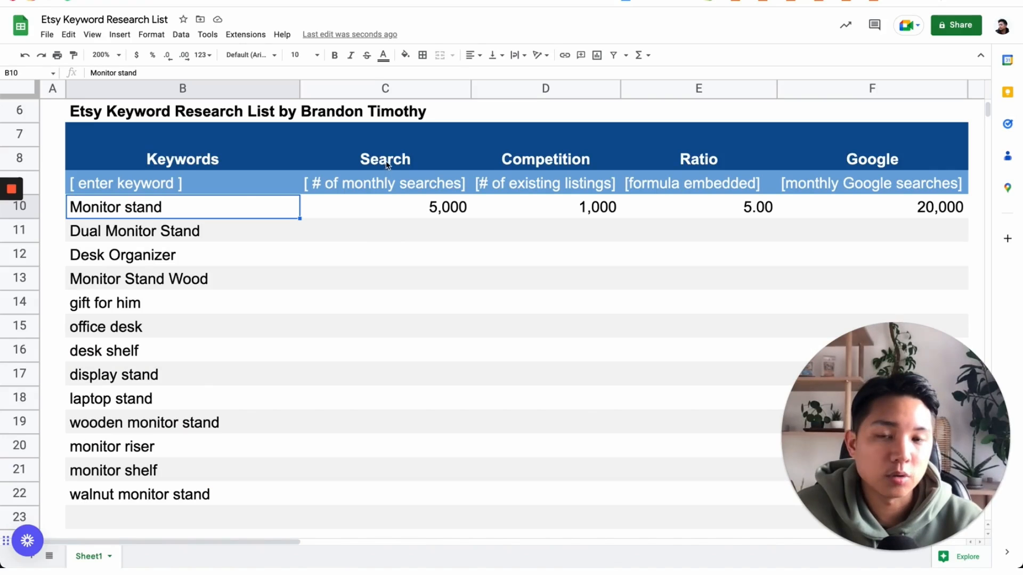
pyautogui.click(387, 161)
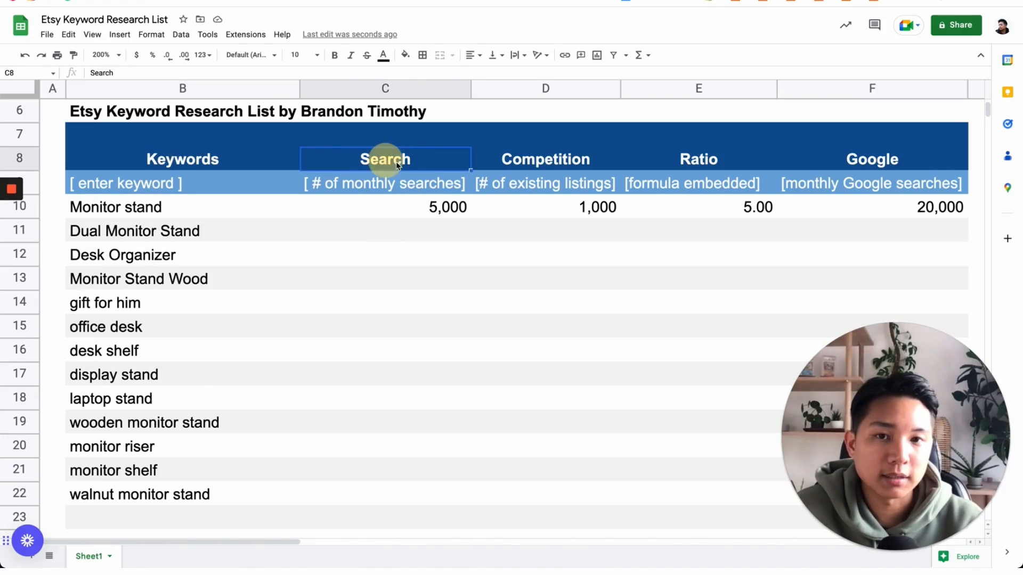
pyautogui.click(527, 162)
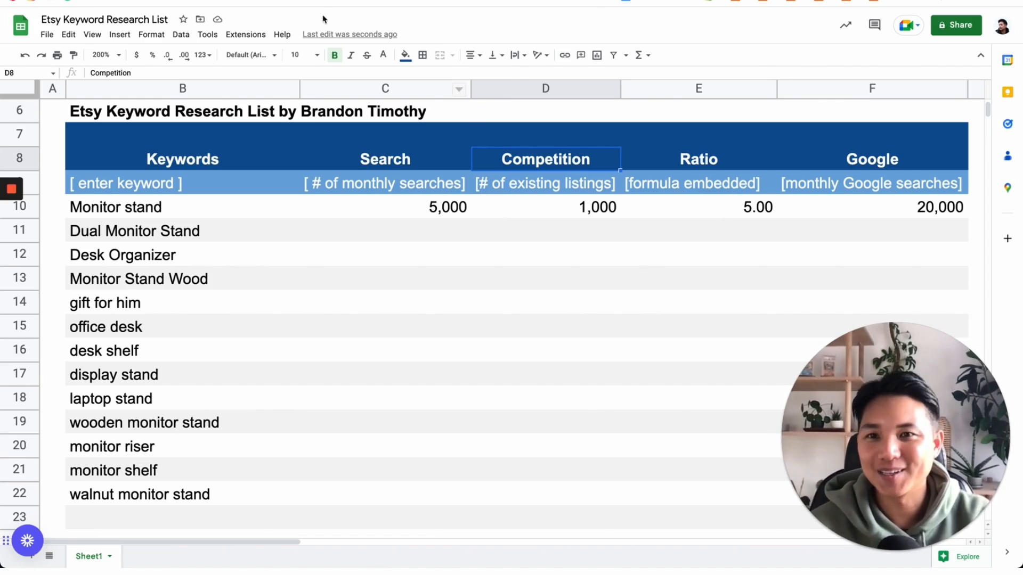
pyautogui.click(163, 230)
pyautogui.click(163, 212)
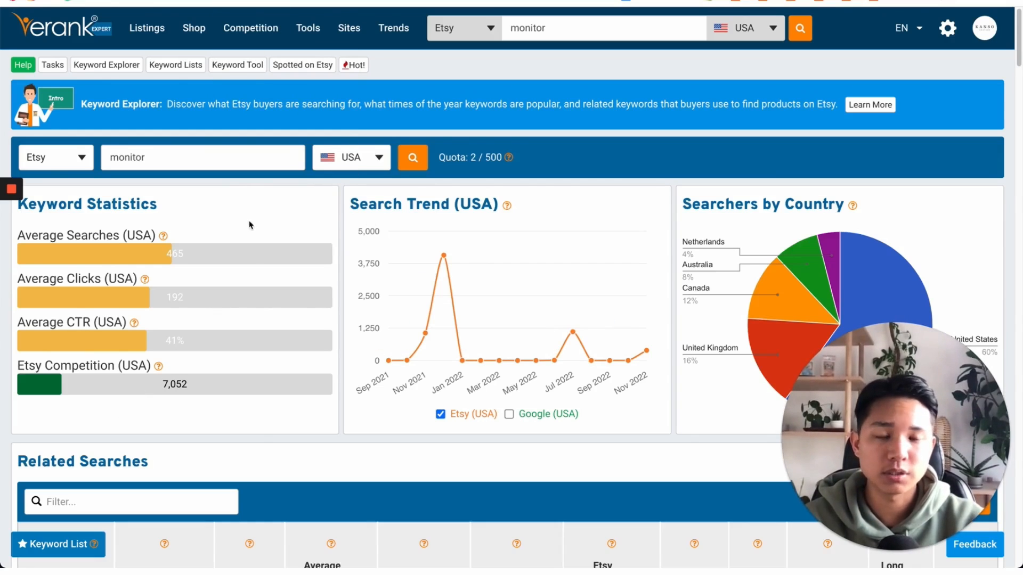
# - Look up the keyword monitor stand for Etsy USA in eRank's Keyword Explorer
pyautogui.scroll(-2, 311, 360)
pyautogui.scroll(2, 395, 510)
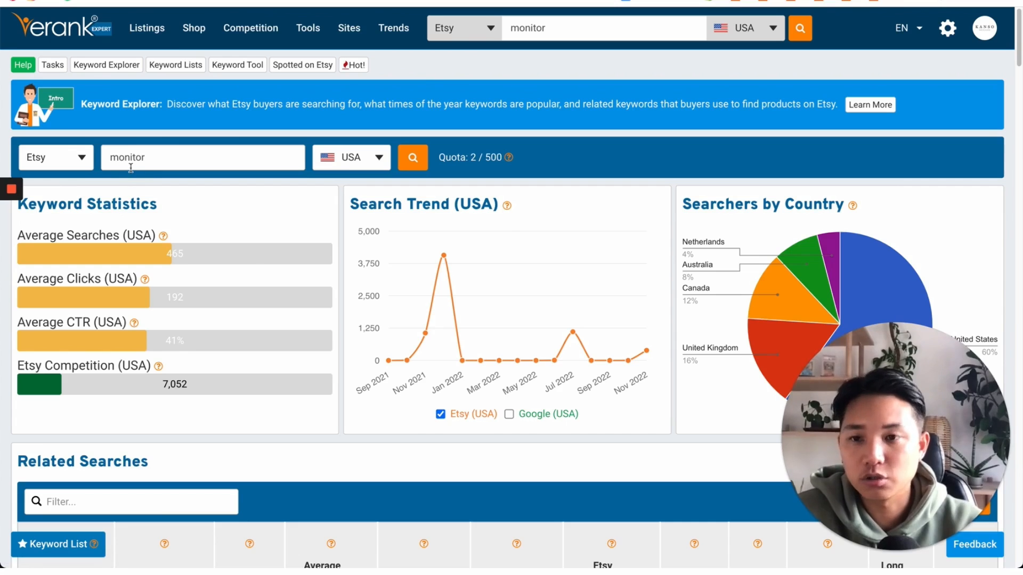
pyautogui.click(150, 156)
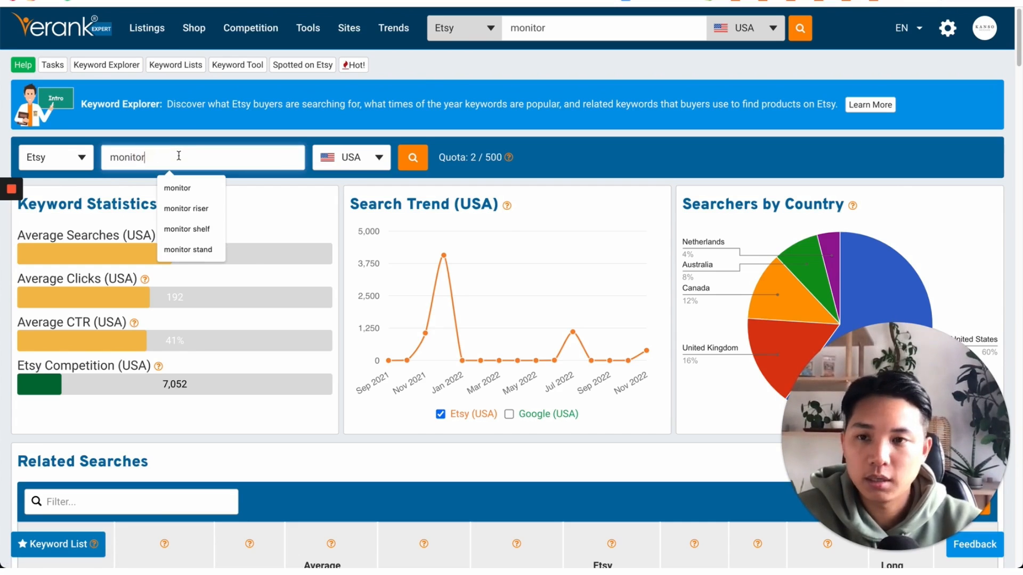
pyautogui.write('stnad')
pyautogui.press('BackSpace')
pyautogui.press('BackSpace')
pyautogui.press('BackSpace')
pyautogui.write('and')
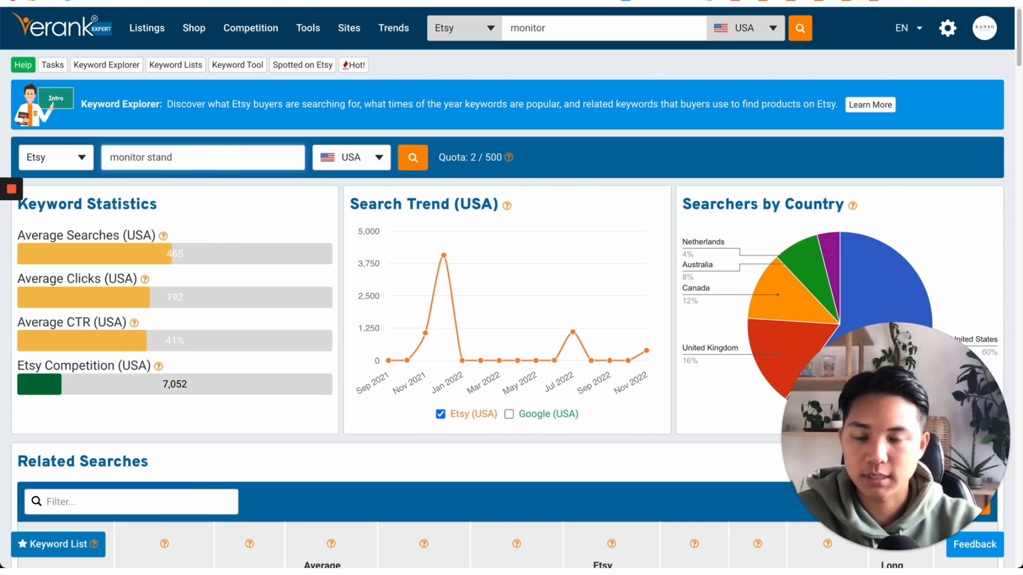
pyautogui.press('Return')
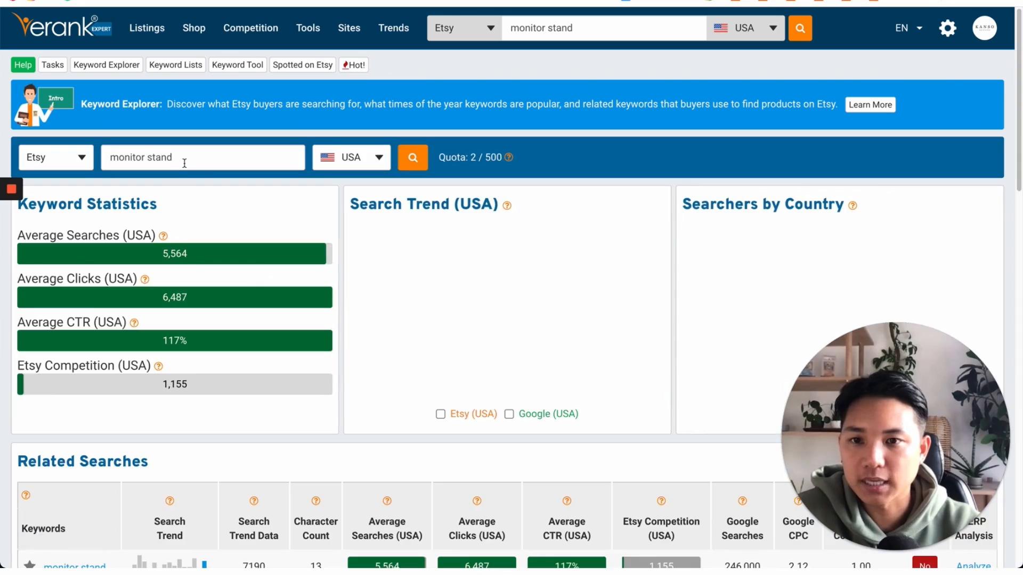
# - Review eRank's statistics and related searches for monitor stand, and enter 5500 as its Search value in C10 of the research list
pyautogui.scroll(-1, 258, 244)
pyautogui.scroll(-1, 258, 245)
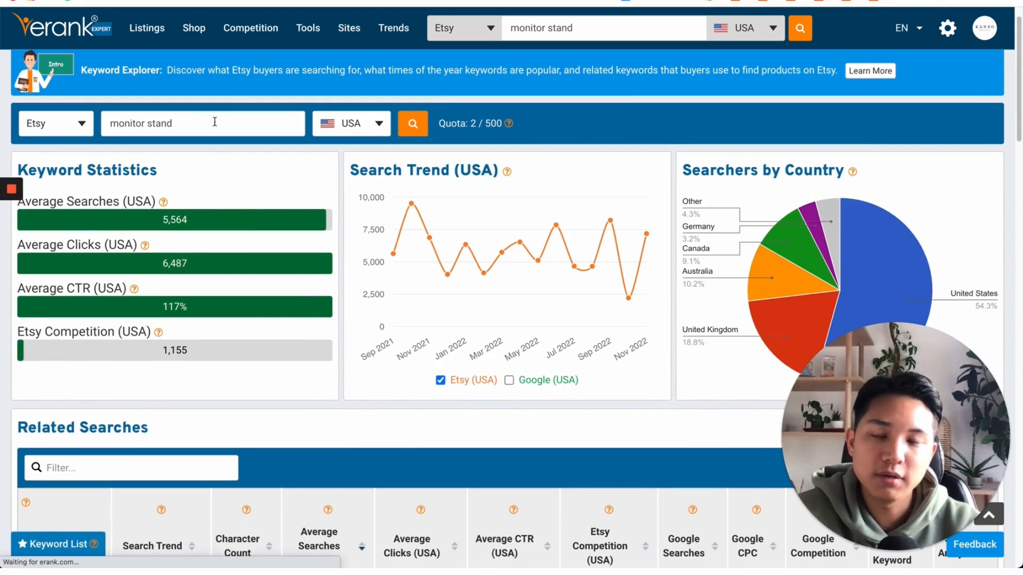
pyautogui.scroll(-5, 149, 124)
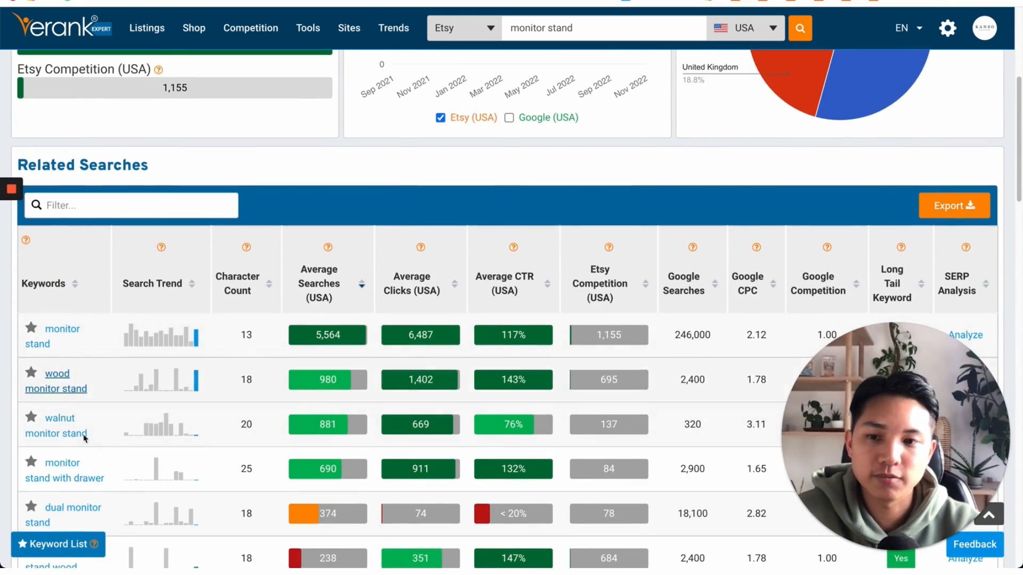
pyautogui.scroll(-1, 95, 452)
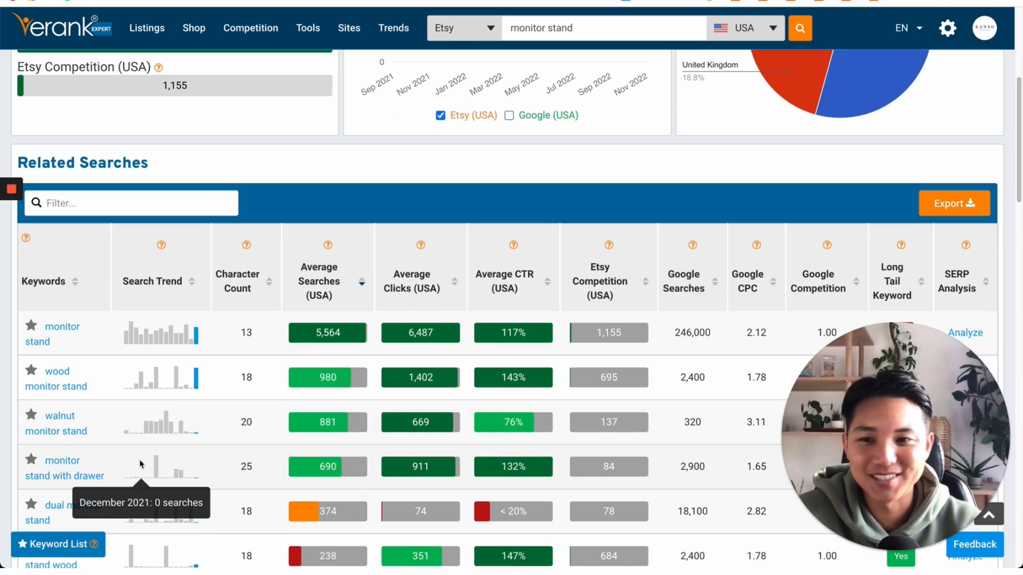
pyautogui.scroll(5, 184, 458)
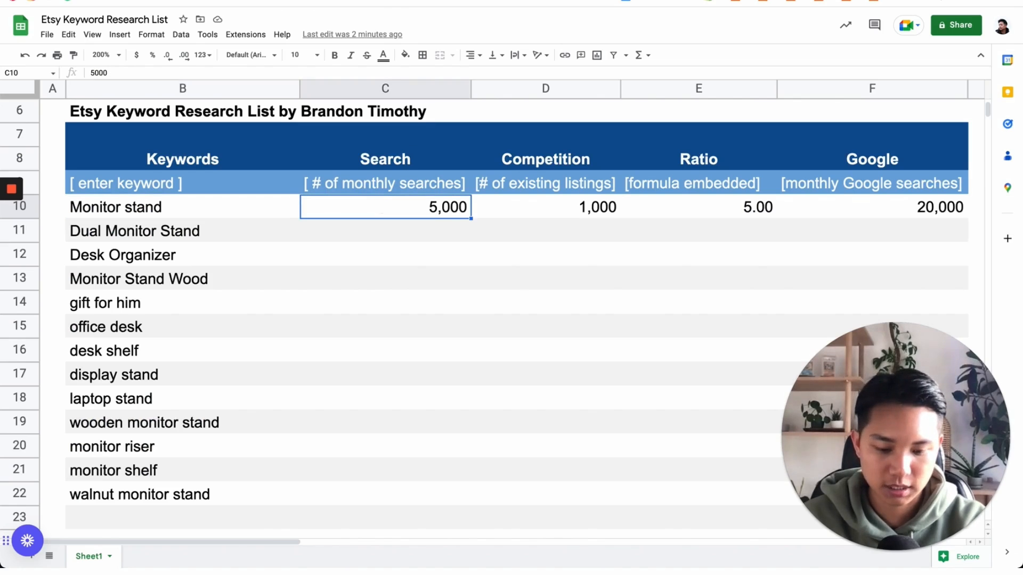
pyautogui.write('5,50')
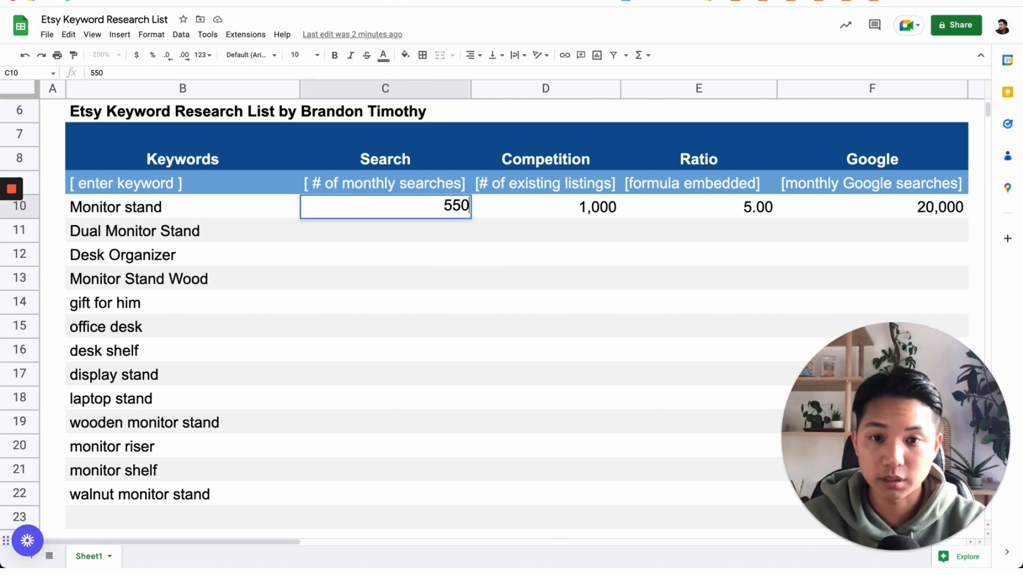
pyautogui.write('0')
pyautogui.press('Return')
# - Check eRank's Etsy competition for monitor stand and enter 1100 as its Competition value in D10
pyautogui.click(565, 209)
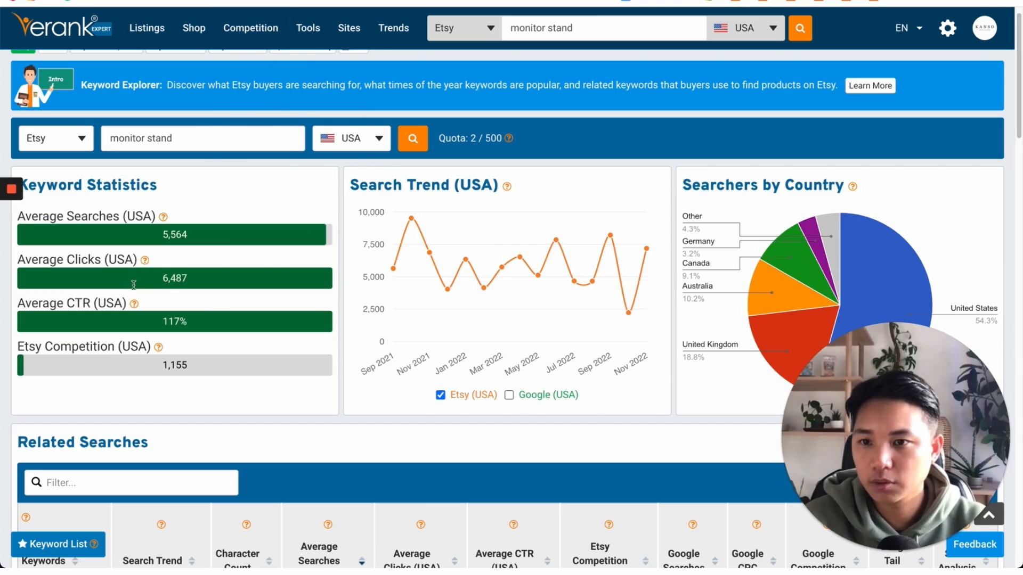
pyautogui.scroll(-1, 191, 352)
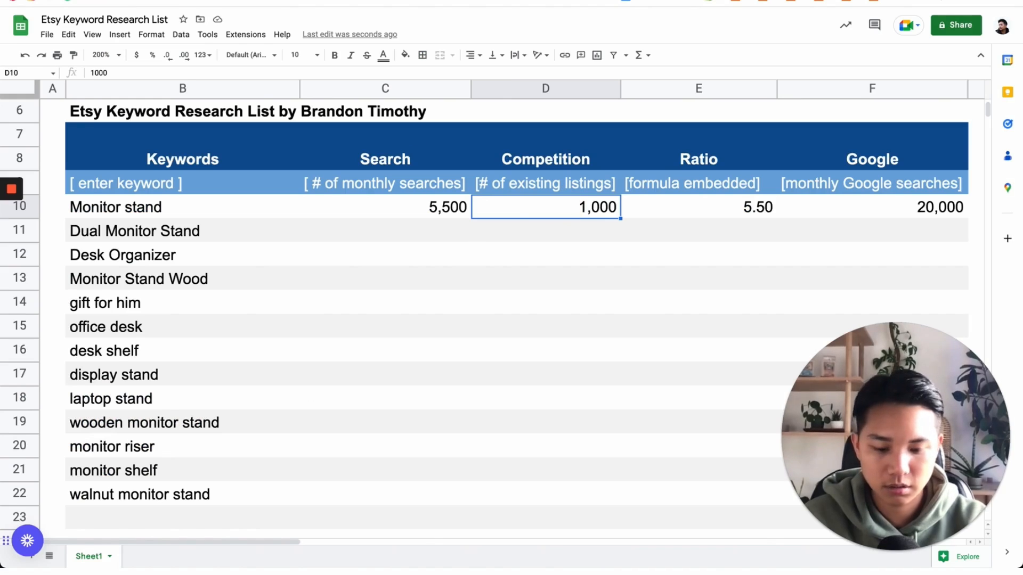
pyautogui.write('1100')
pyautogui.press('Return')
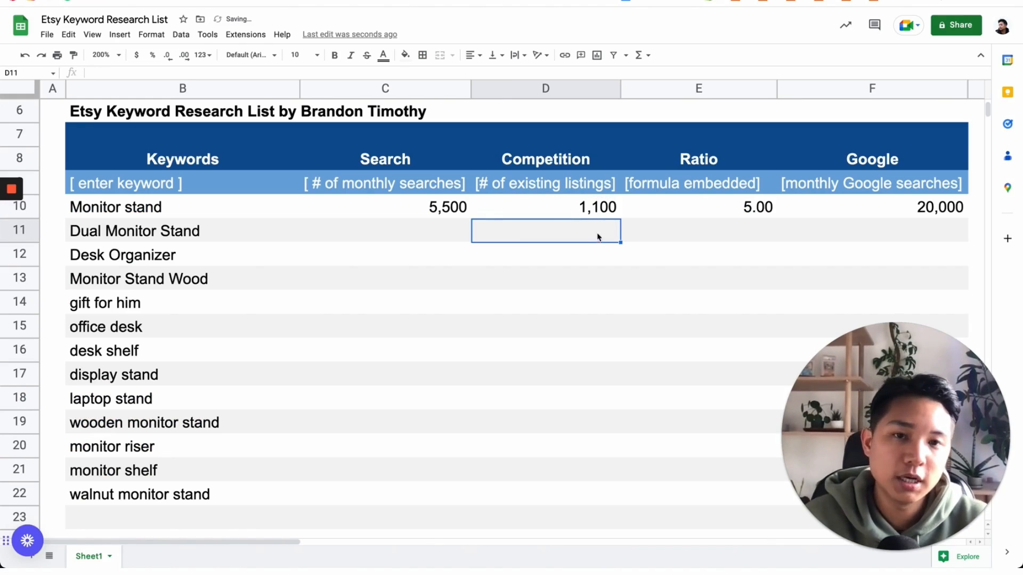
# - Test the Ratio formula in E10 by changing the Competition value in D10 to 0 and back to 1100
pyautogui.click(458, 209)
pyautogui.click(539, 212)
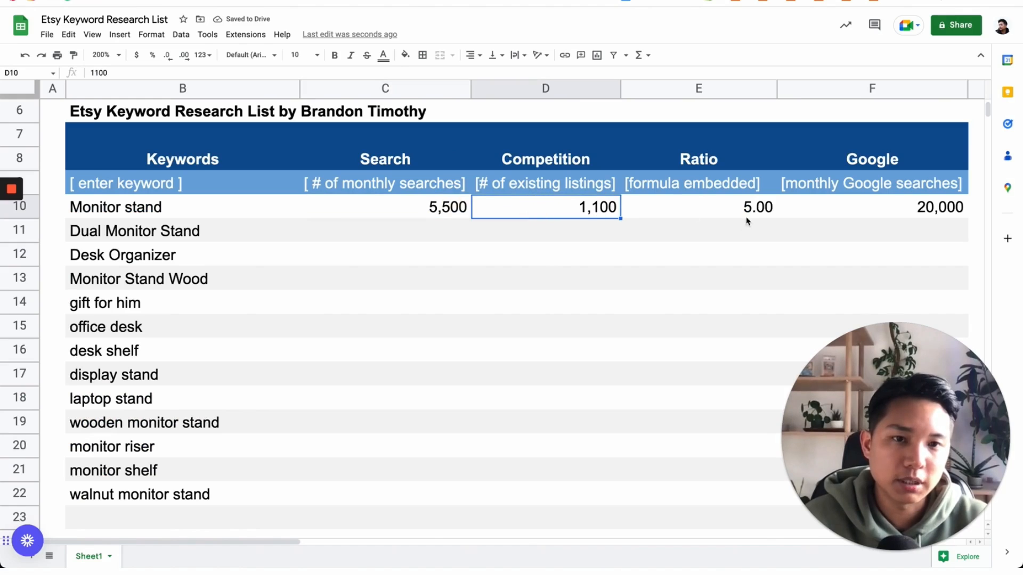
pyautogui.click(748, 213)
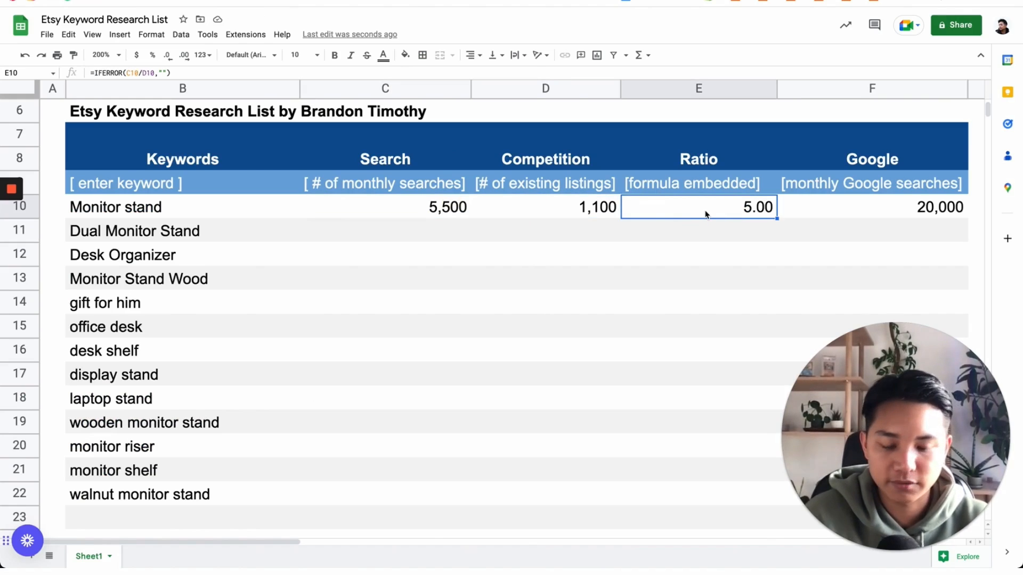
pyautogui.click(586, 208)
pyautogui.write('0')
pyautogui.press('Return')
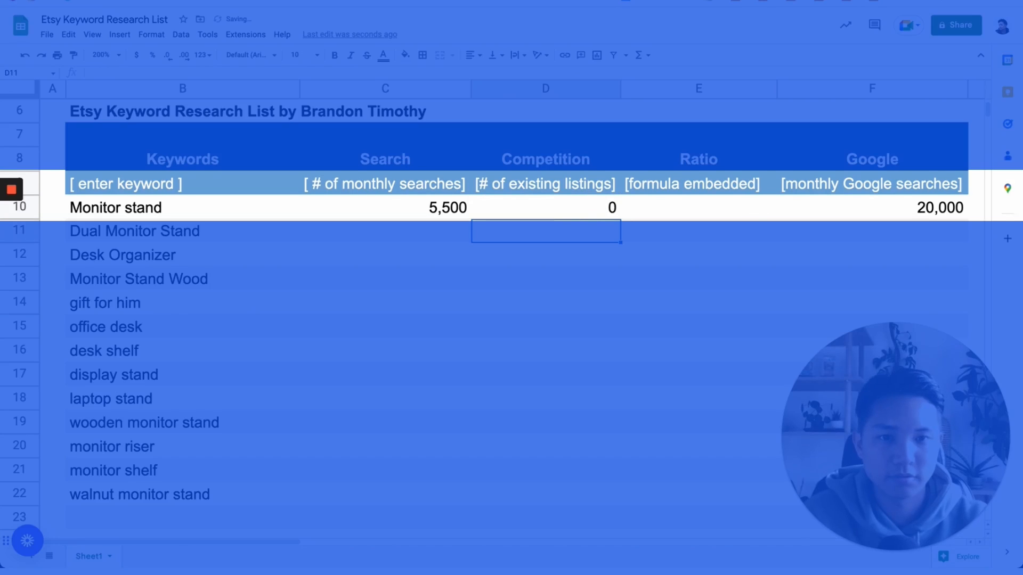
pyautogui.click(586, 209)
pyautogui.write('1100')
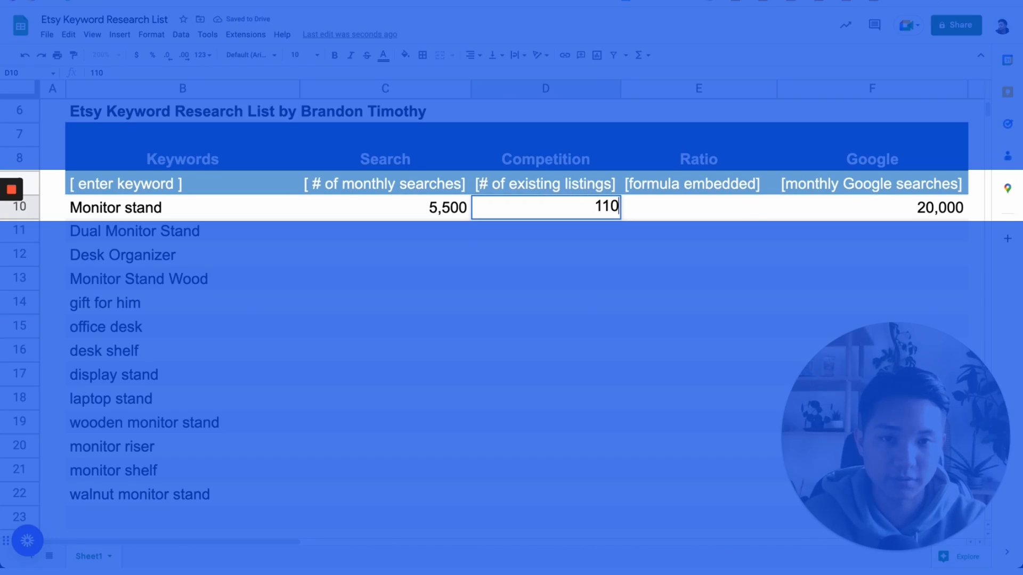
pyautogui.press('Return')
# - Check the embedded formula in the Ratio column from E10 down to E18
pyautogui.click(725, 213)
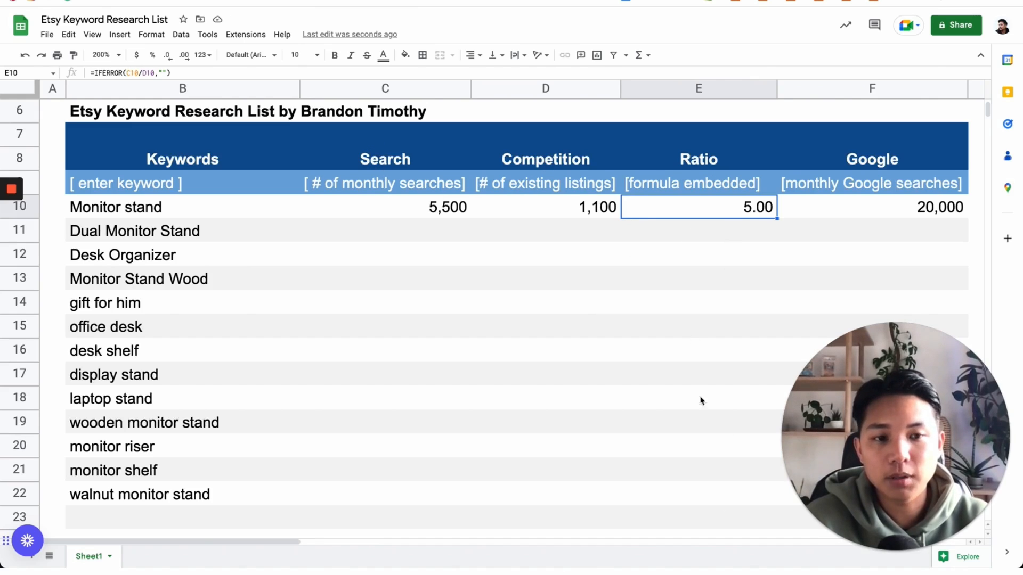
pyautogui.press('Down')
pyautogui.press('Down')
pyautogui.press('Down')
pyautogui.press('Down')
pyautogui.press('Down')
pyautogui.press('Down')
pyautogui.press('Down')
pyautogui.press('Down')
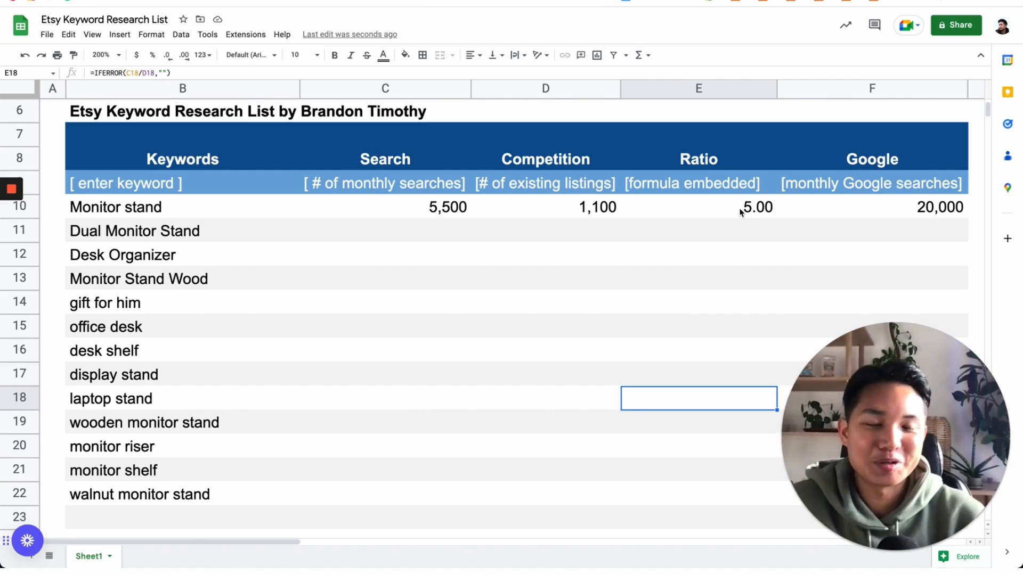
# - Find monitor stand's Google searches in eRank's related searches table and enter 240000 in F10 of the research list
pyautogui.click(874, 158)
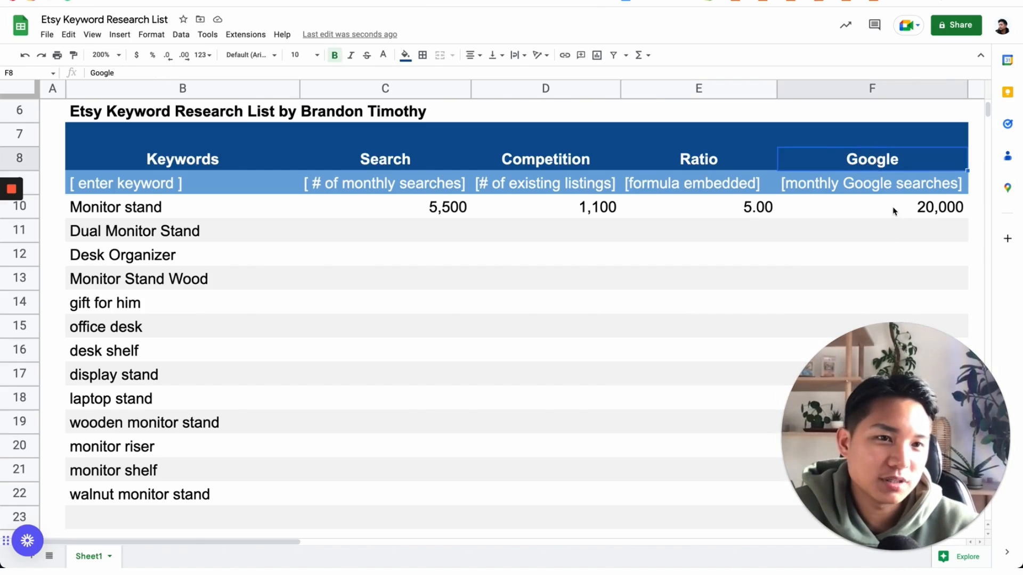
pyautogui.click(894, 211)
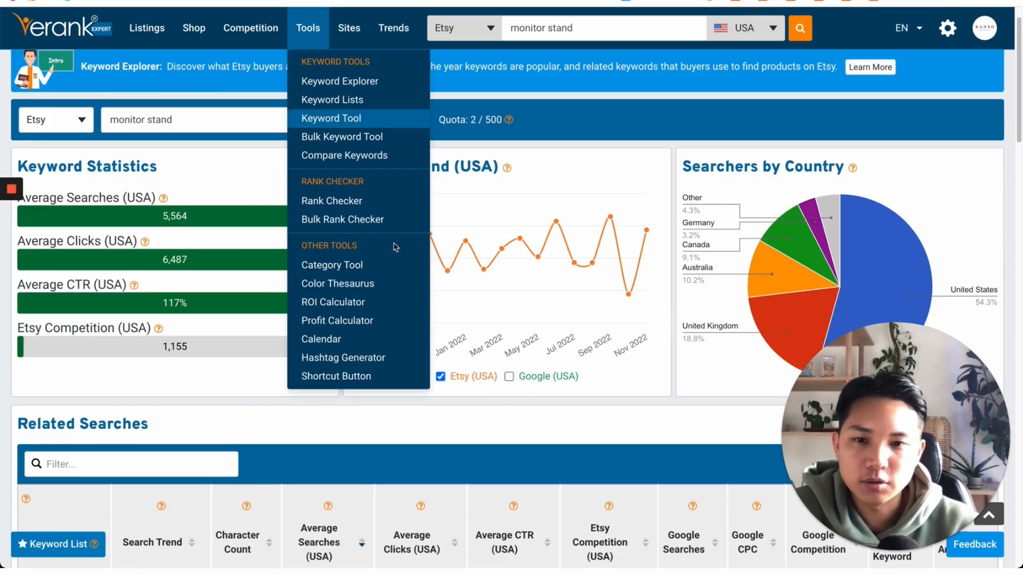
pyautogui.scroll(-4, 392, 267)
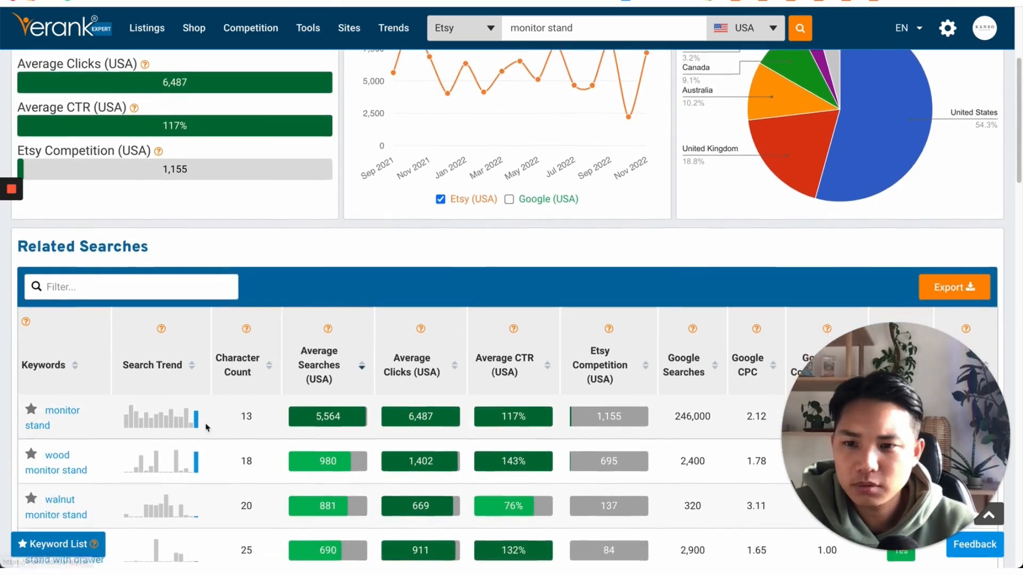
pyautogui.scroll(-3, 207, 428)
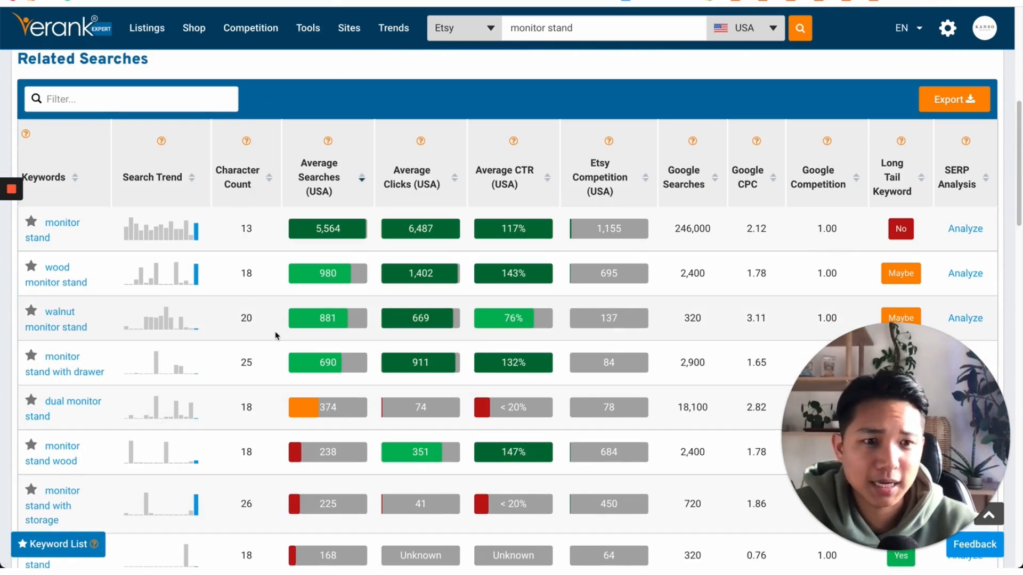
pyautogui.scroll(-1, 282, 328)
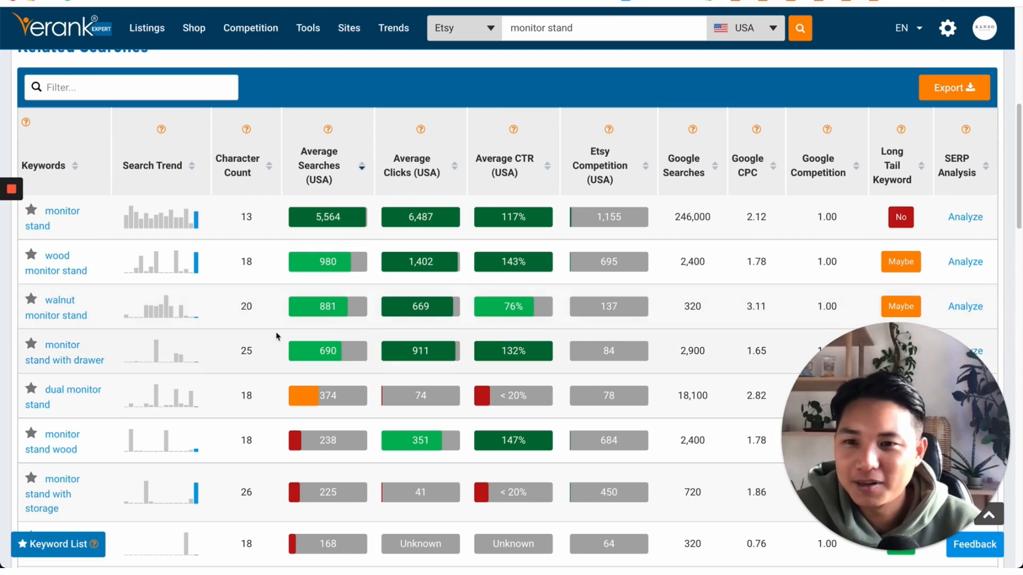
pyautogui.scroll(-1, 242, 362)
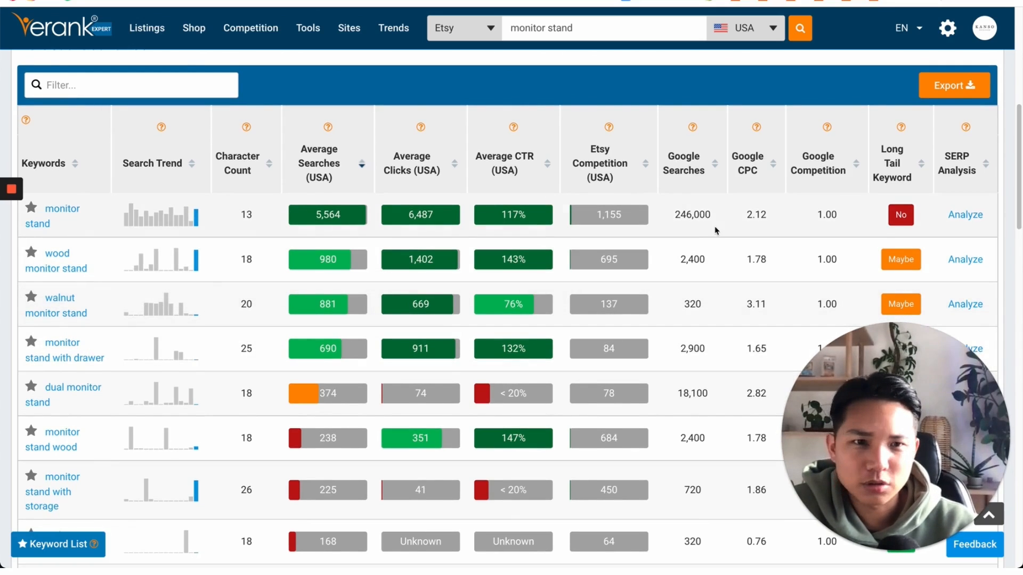
pyautogui.scroll(-1, 715, 230)
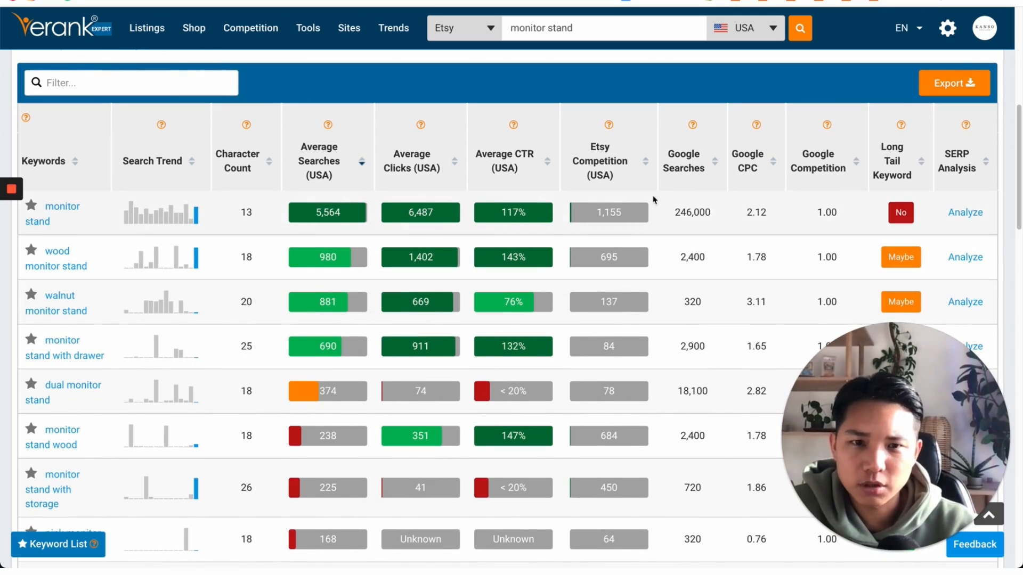
pyautogui.moveTo(675, 214); pyautogui.dragTo(714, 213)
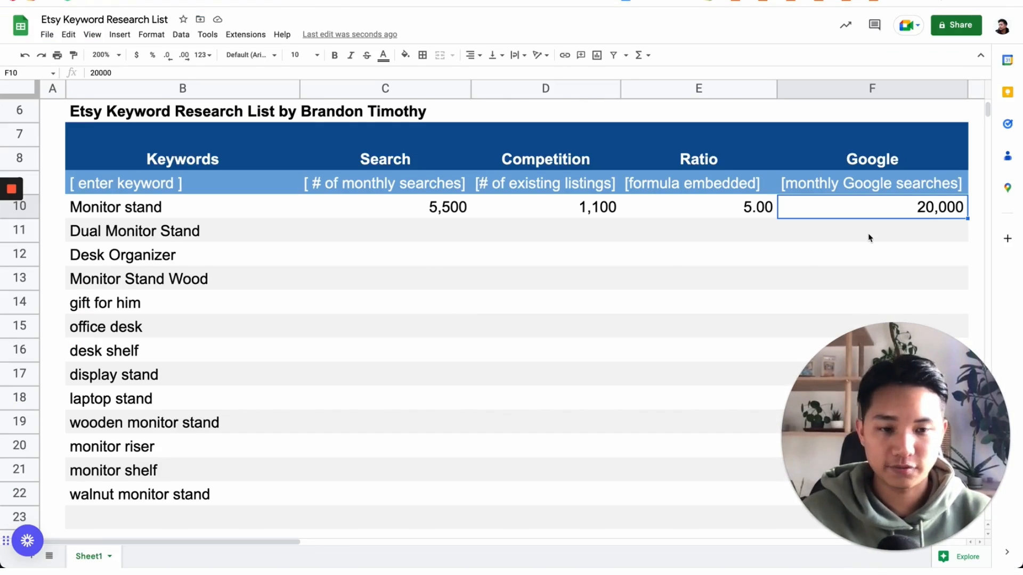
pyautogui.write('24000')
pyautogui.press('Return')
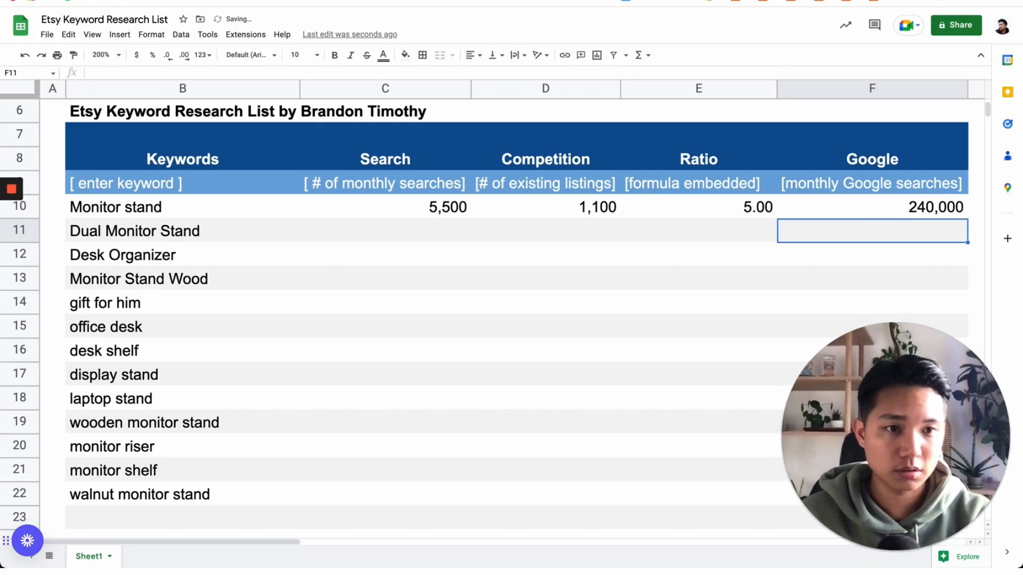
pyautogui.click(849, 215)
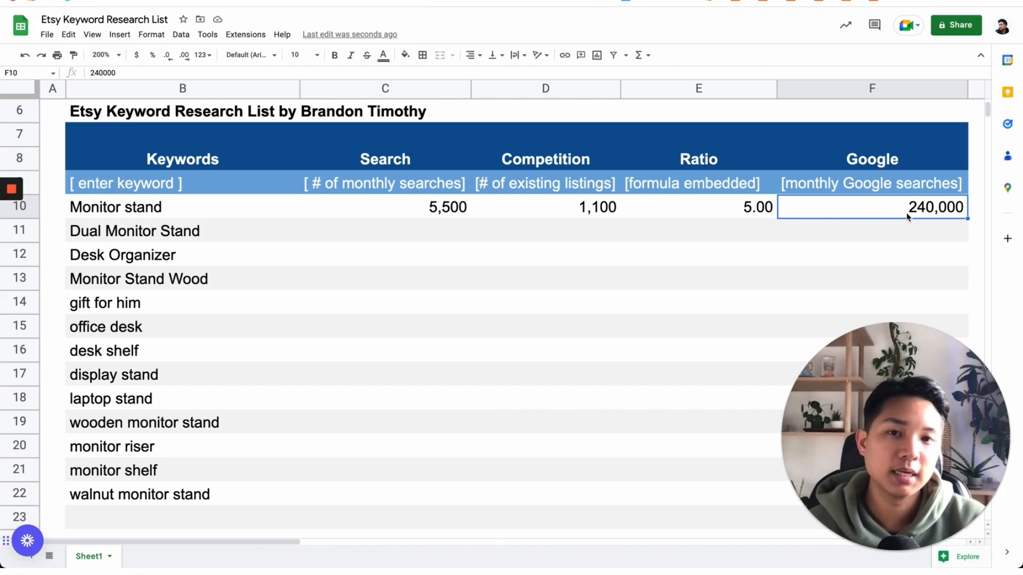
pyautogui.click(377, 261)
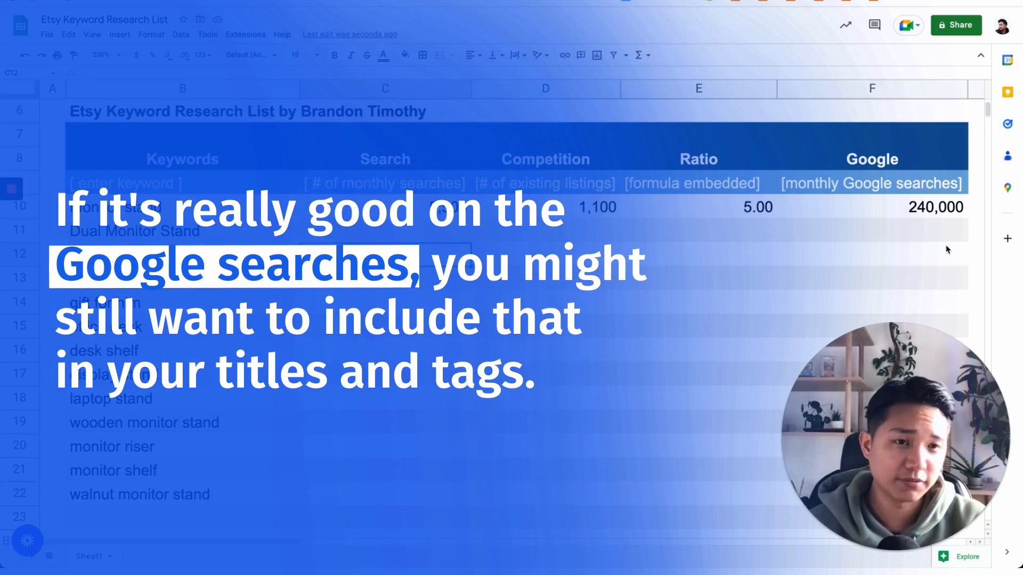
pyautogui.click(859, 248)
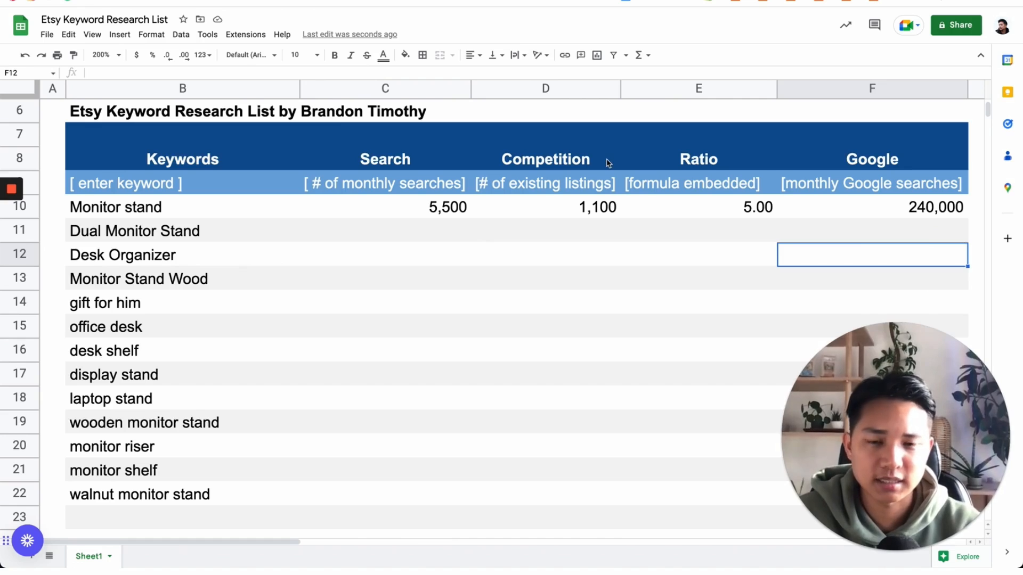
pyautogui.click(457, 232)
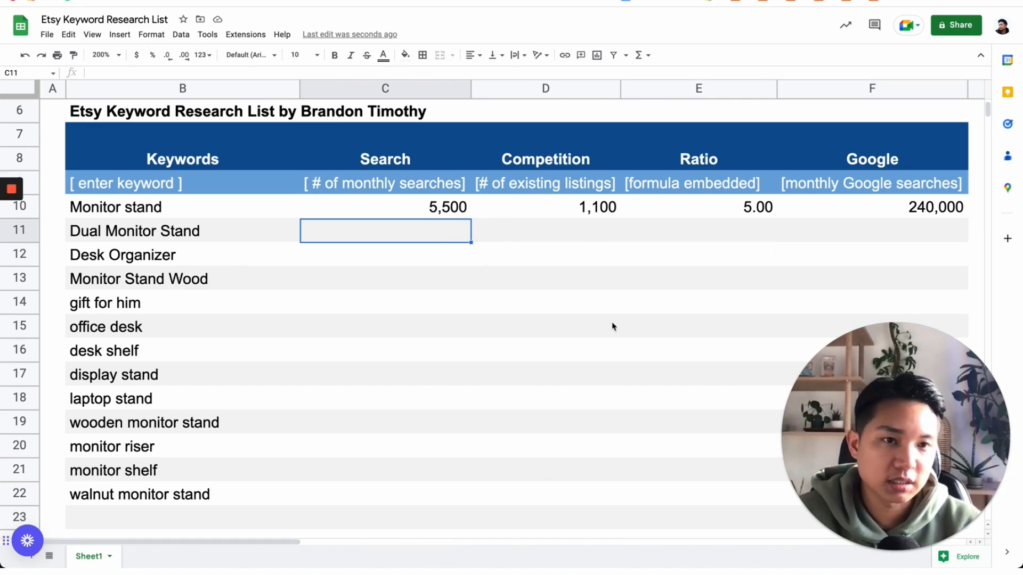
# - Copy the keyword Dual Monitor Stand from B11, search for it in eRank's Keyword Explorer and check its keyword statistics
pyautogui.click(182, 230)
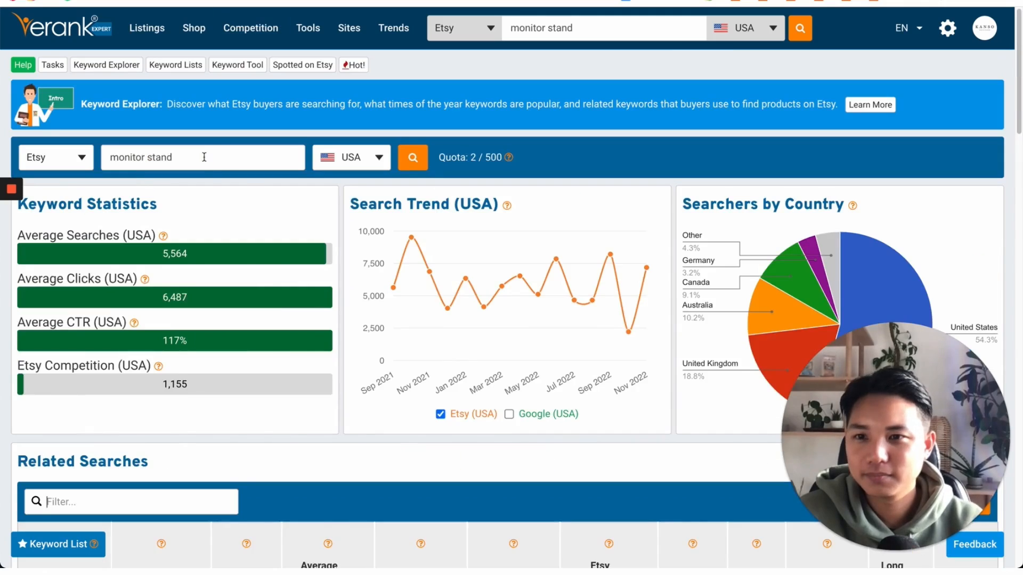
pyautogui.write('Dual Monitor Stand')
pyautogui.press('Return')
pyautogui.scroll(-2, 233, 194)
pyautogui.scroll(-2, 233, 194)
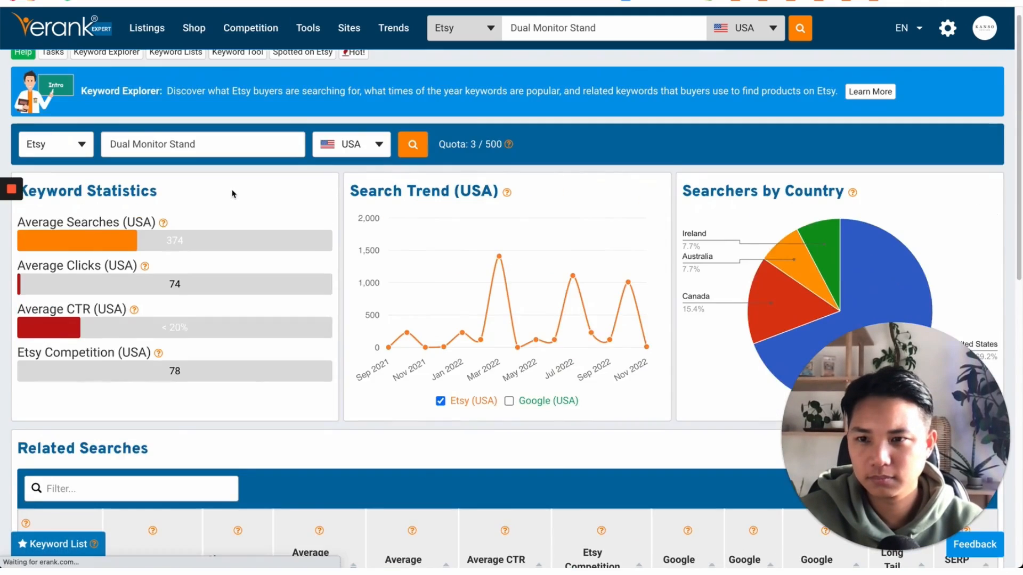
pyautogui.scroll(-6, 232, 194)
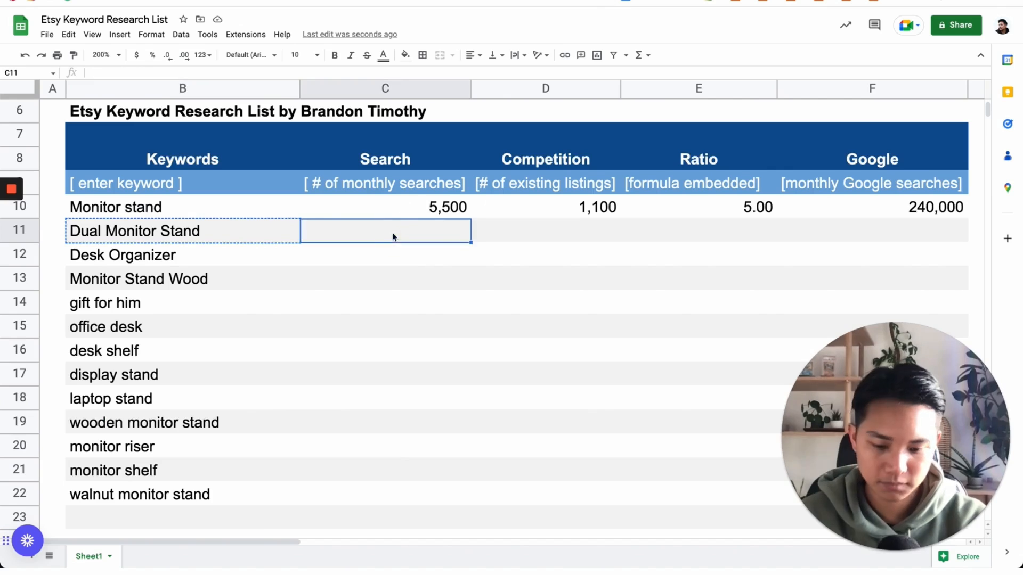
# - Record Dual Monitor Stand's figures in the research list: Search 370 in C11 and Competition 78 in D11
pyautogui.write('370')
pyautogui.press('Return')
pyautogui.click(546, 231)
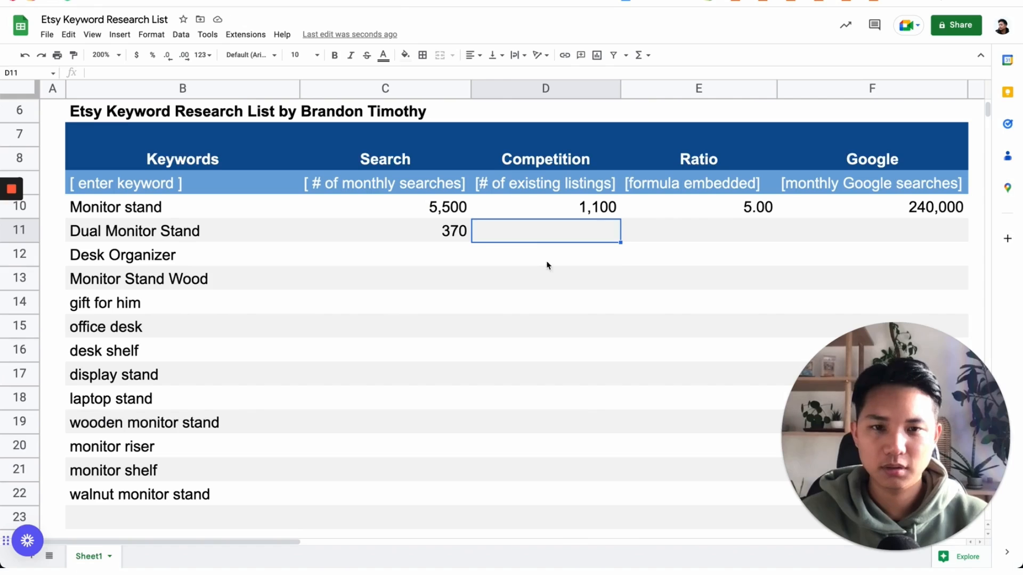
pyautogui.write('78')
pyautogui.press('Return')
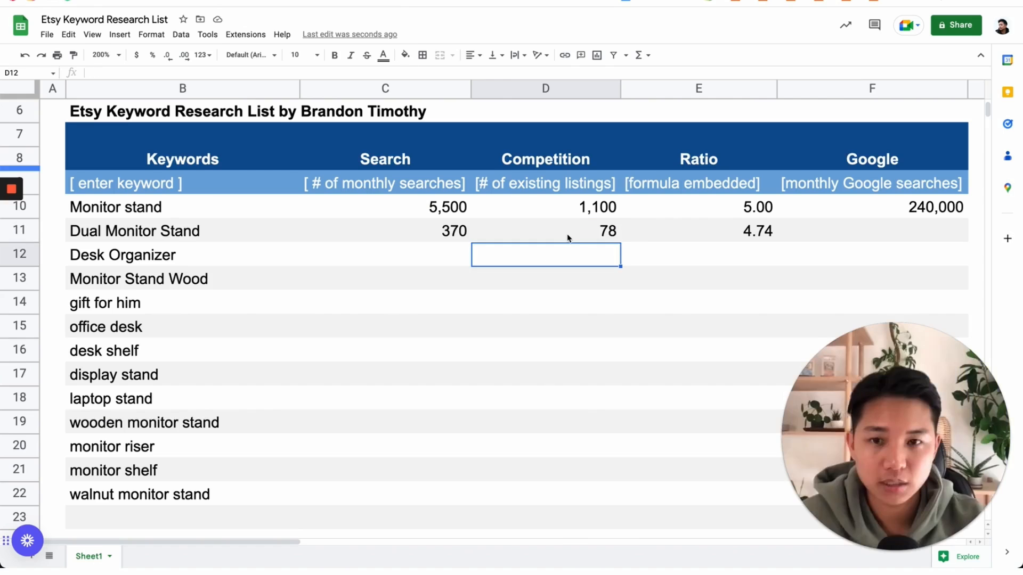
# - Test the Ratio formula in E11 by clearing the Competition value in D11 and re-entering 78
pyautogui.click(596, 283)
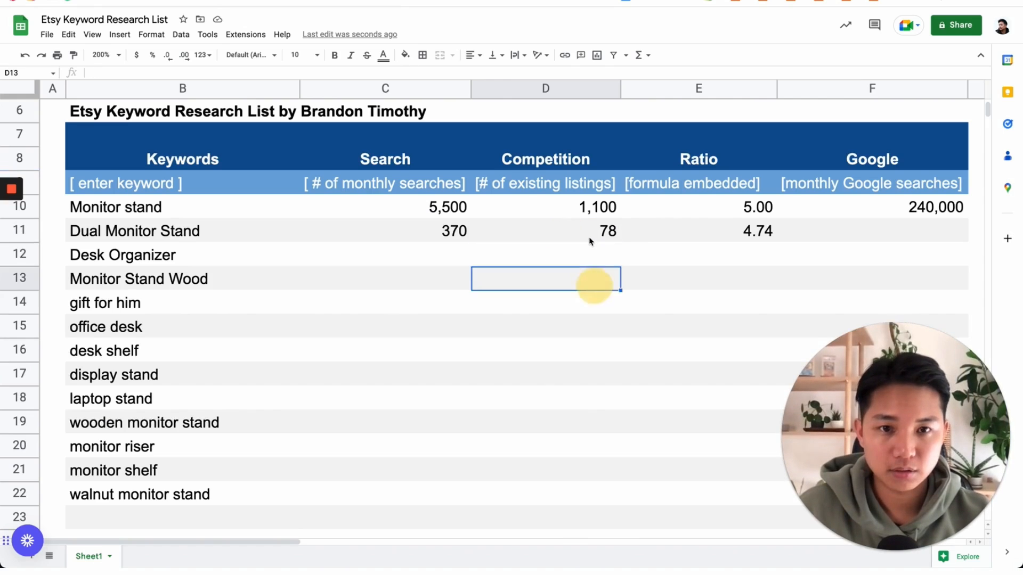
pyautogui.click(589, 238)
pyautogui.press('Delete')
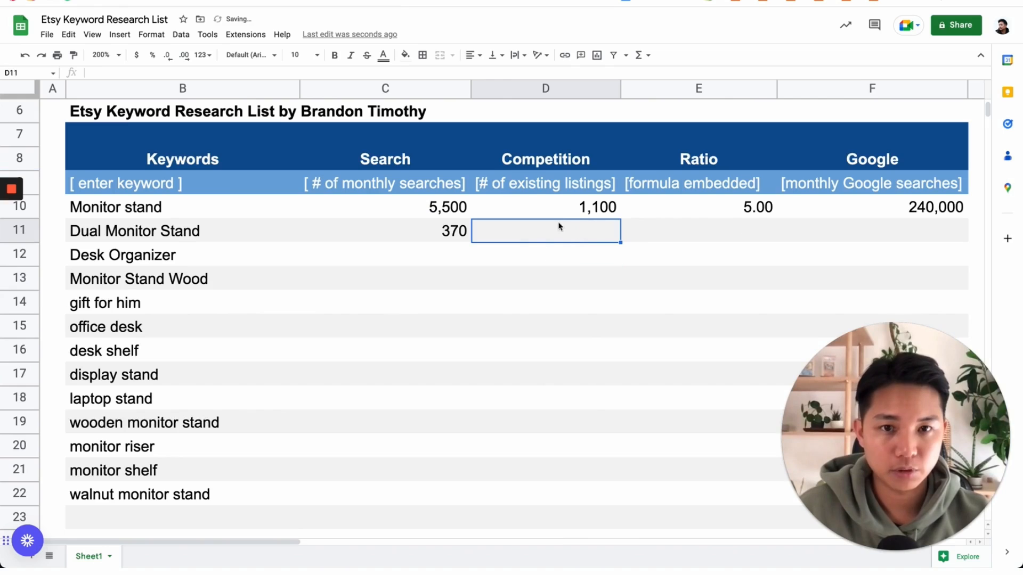
pyautogui.write('78')
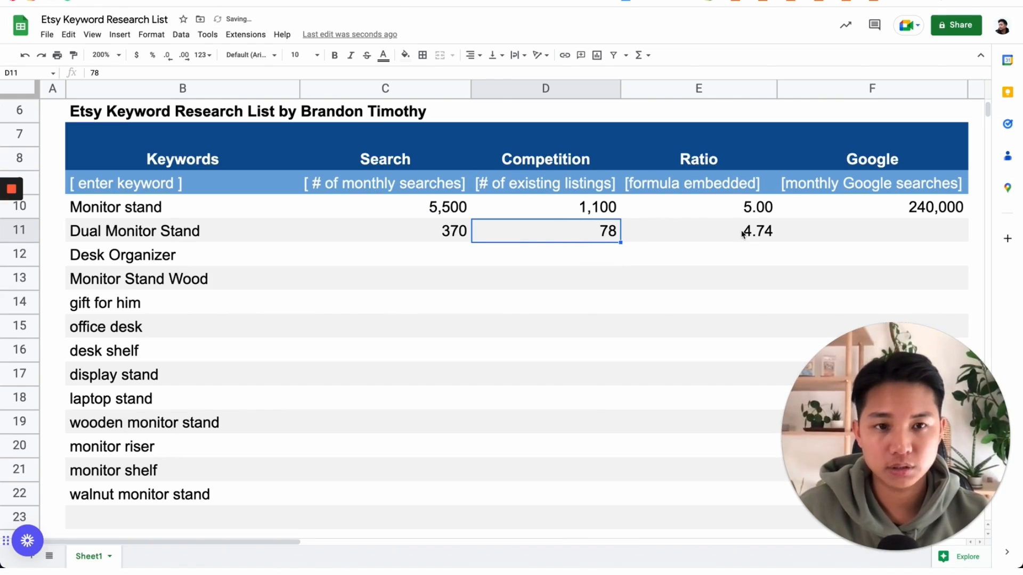
pyautogui.click(743, 234)
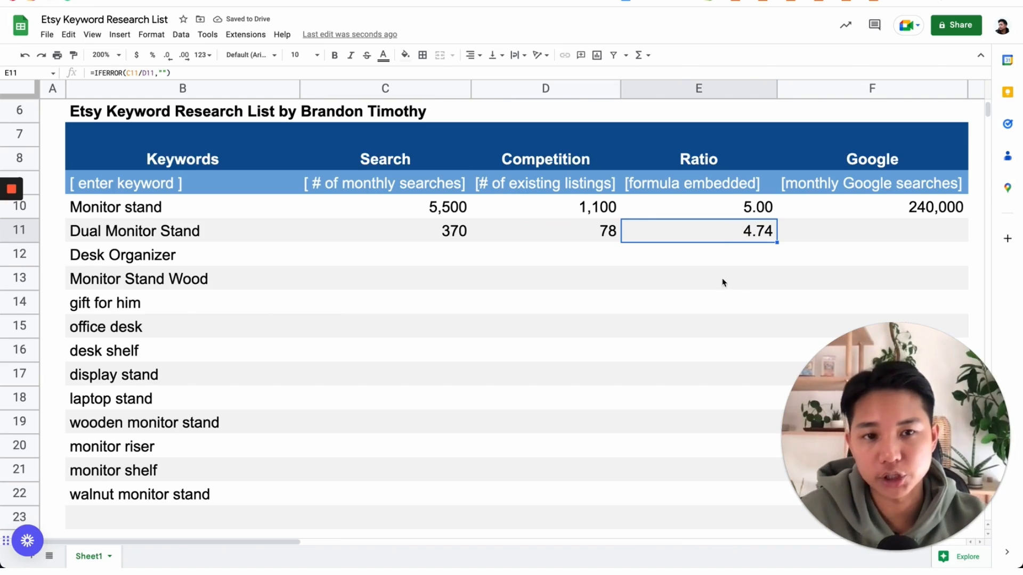
pyautogui.click(460, 260)
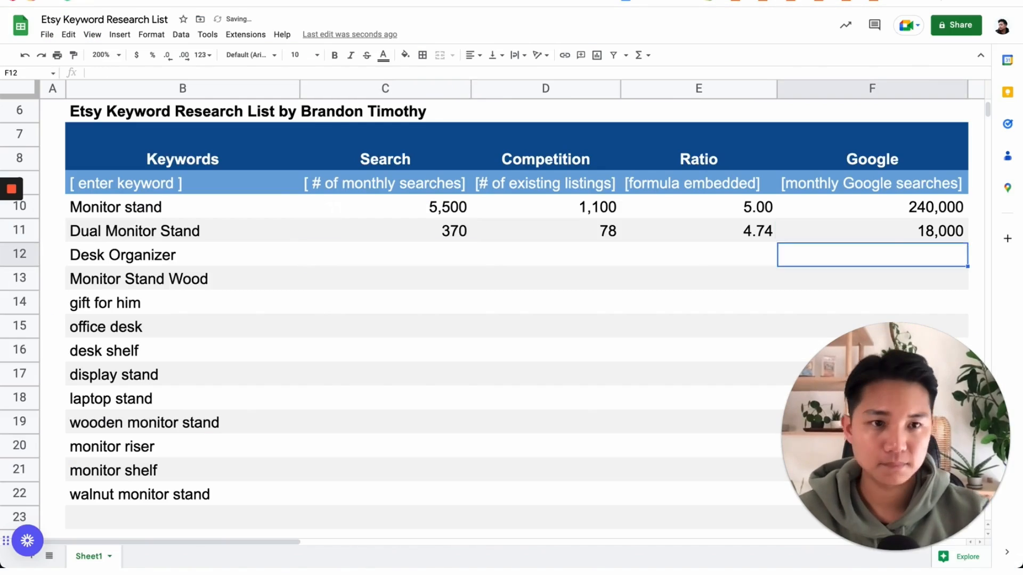
# - Look up the keyword Desk Organizer from B12 in eRank's Keyword Explorer and enter 16000 as its Search value in C12
pyautogui.press('Left')
pyautogui.press('Left')
pyautogui.press('Left')
pyautogui.press('Left')
pyautogui.hotkey('ctrl', 'c')
pyautogui.hscroll(1, 164, 541)
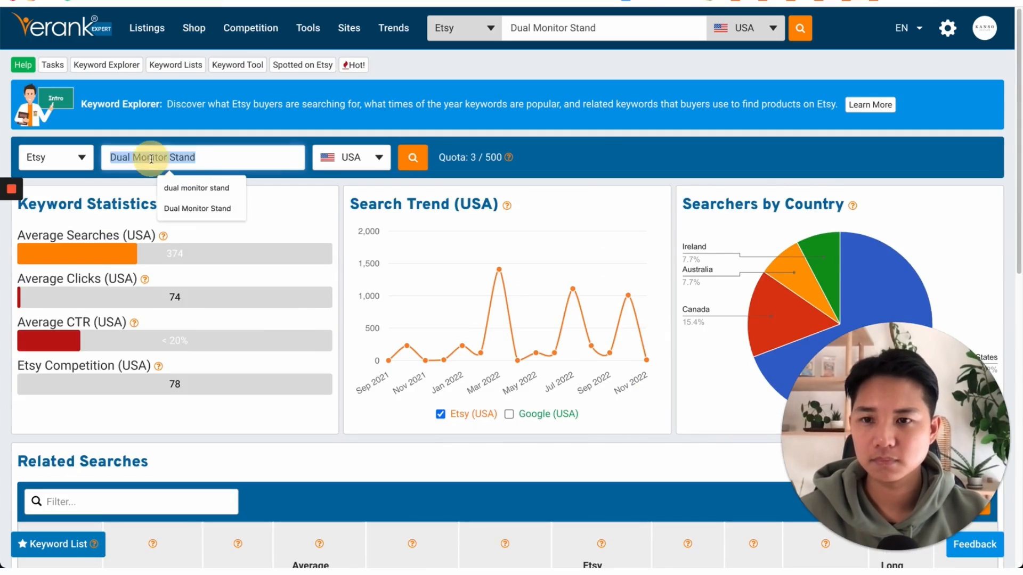
pyautogui.hotkey('ctrl', 'v')
pyautogui.press('Return')
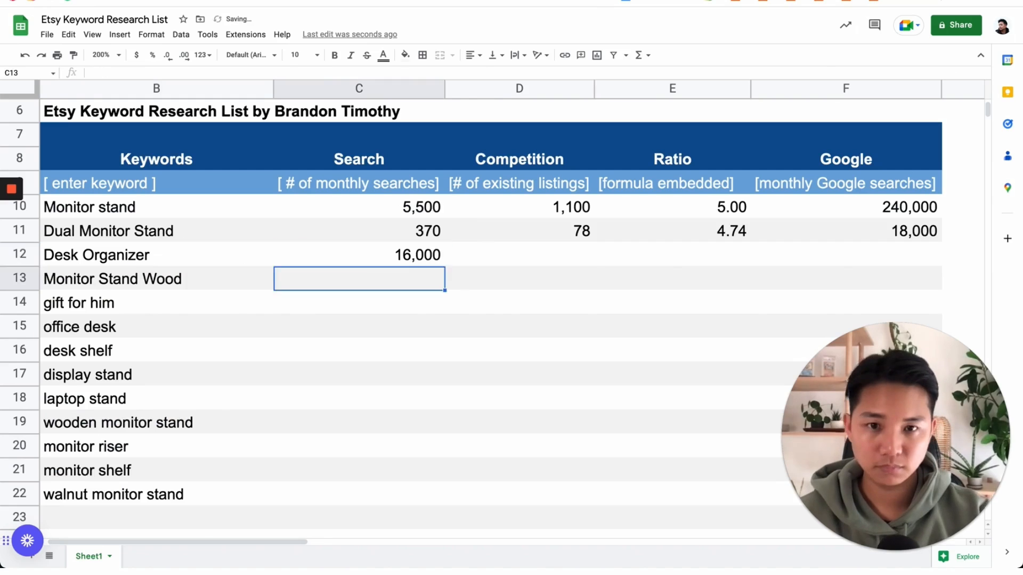
pyautogui.click(513, 254)
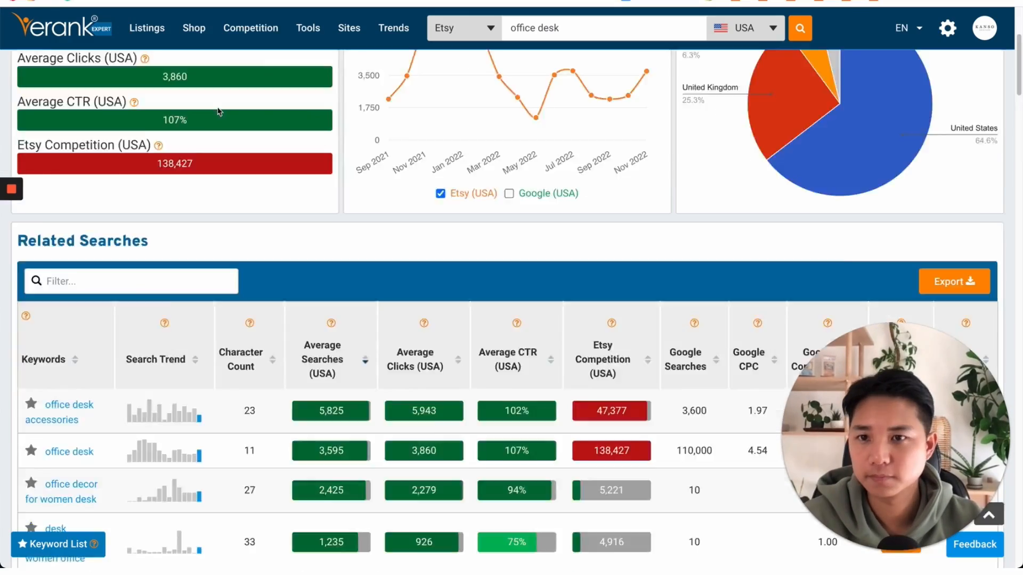
# - Check office desk's related searches in eRank, and search the Keyword Explorer for desk shelf
pyautogui.scroll(-2, 193, 237)
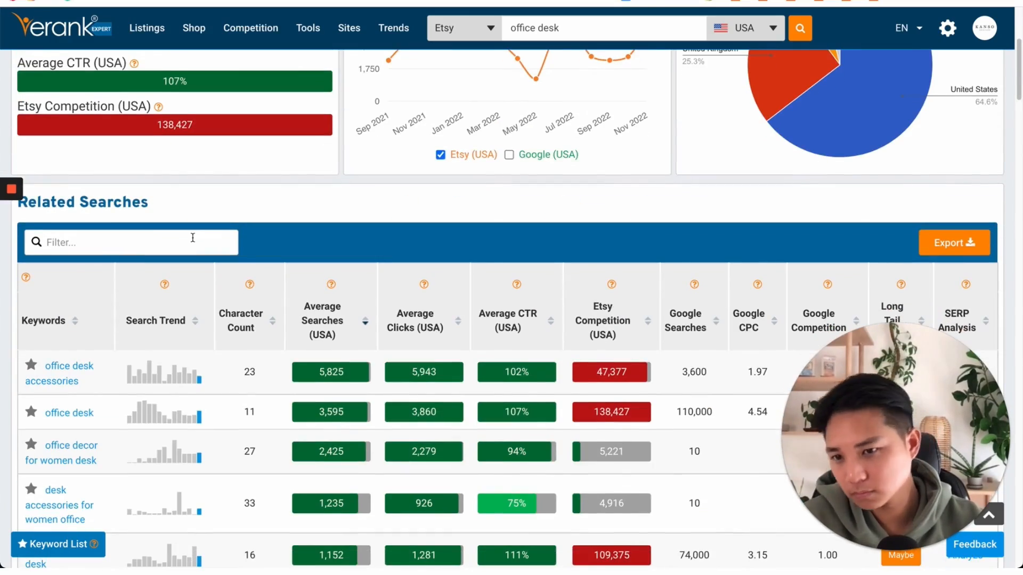
pyautogui.scroll(-8, 193, 238)
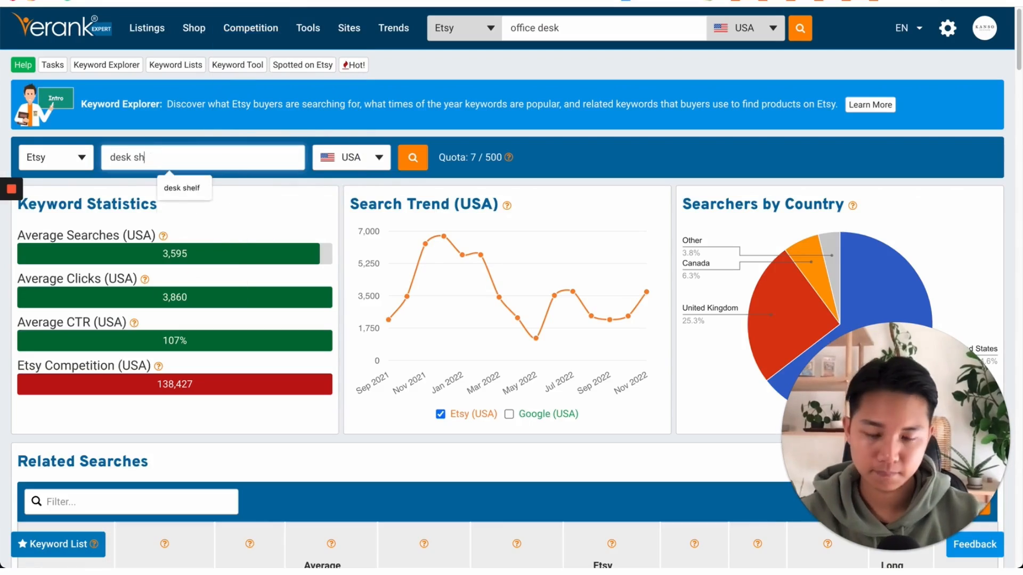
pyautogui.write('elf')
pyautogui.press('Return')
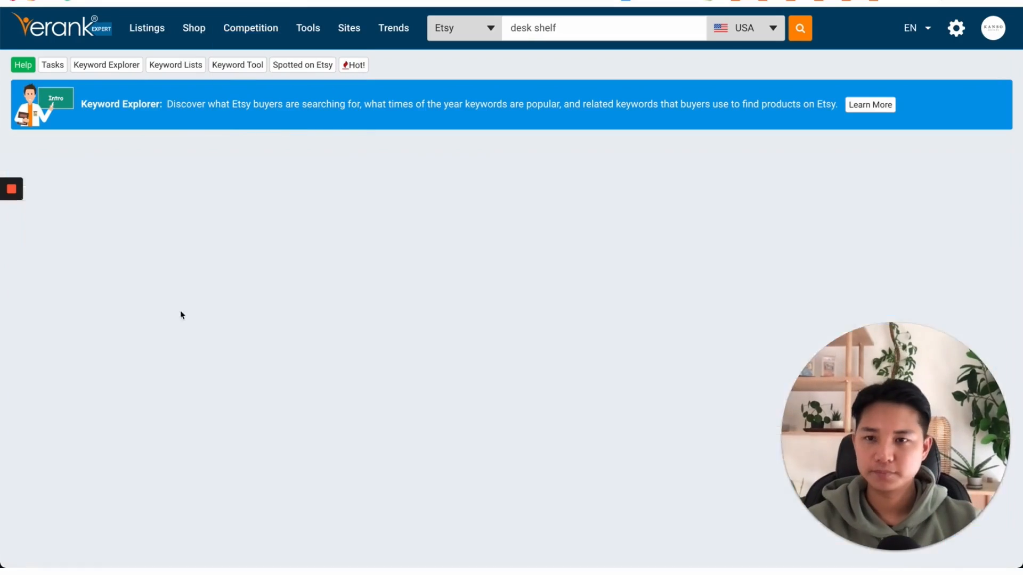
pyautogui.scroll(-8, 385, 375)
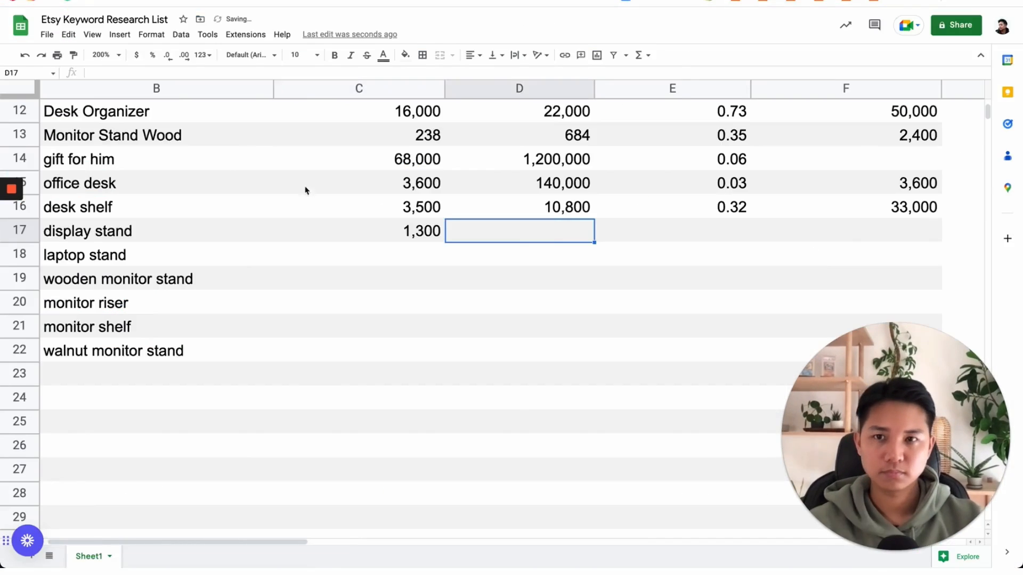
# - Complete the display stand row with Competition 46000 in D17 and Google 6600 in F17, and search eRank for laptop stand
pyautogui.write('46000')
pyautogui.press('Tab')
pyautogui.press('Tab')
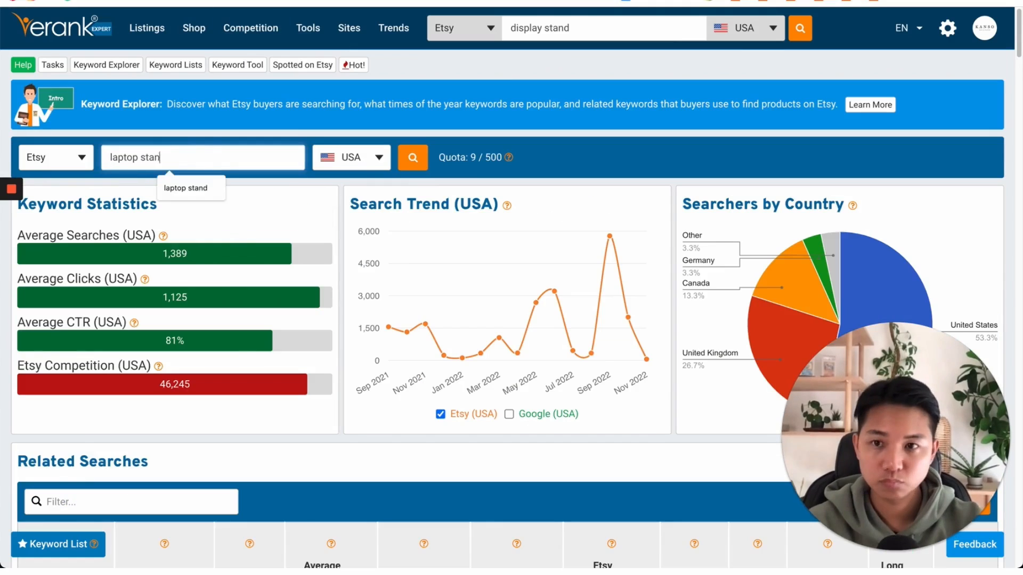
pyautogui.press('Return')
pyautogui.write('6600')
pyautogui.press('Return')
# - Fill in the laptop stand row with Search 8000 in C18, Competition 3000 in D18 and Google 60500 in F18
pyautogui.write('8000')
pyautogui.press('Tab')
pyautogui.write('3000')
pyautogui.press('Tab')
pyautogui.press('Tab')
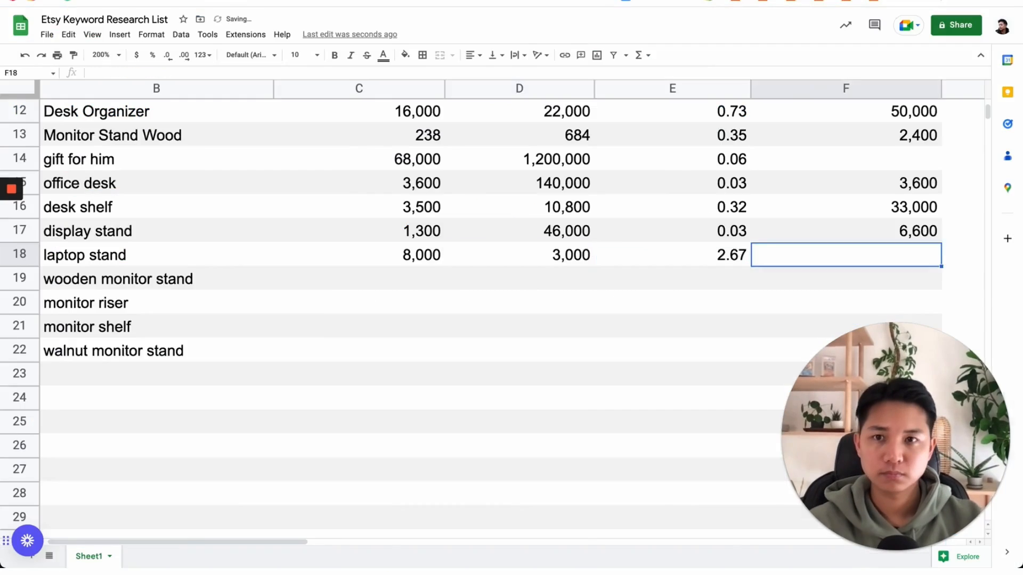
pyautogui.scroll(-5, 385, 375)
pyautogui.write('60500')
pyautogui.press('Return')
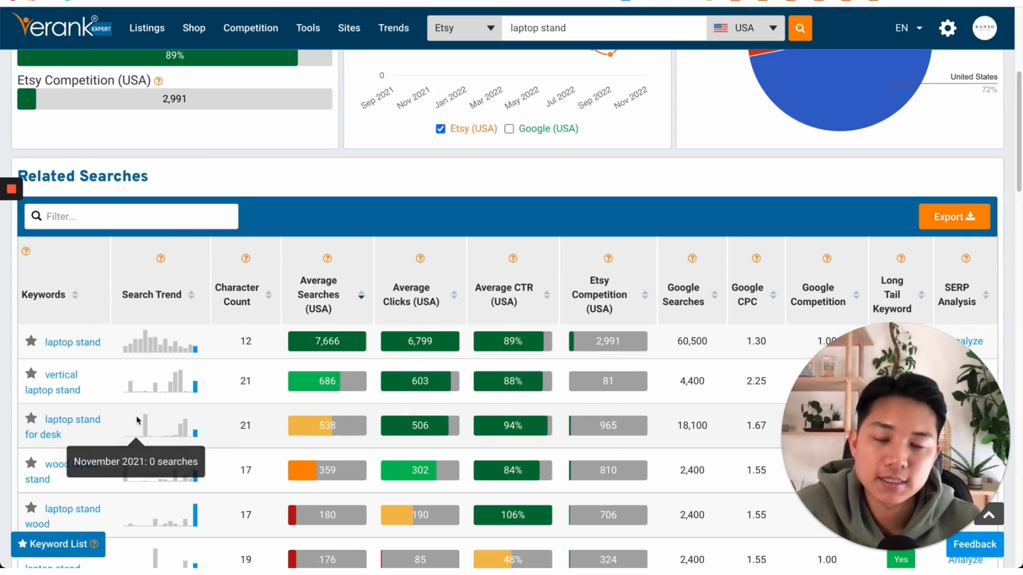
# - Examine eRank's related searches for laptop stand and the Search Trend column for monitor riser
pyautogui.scroll(1, 131, 417)
pyautogui.scroll(1, 126, 416)
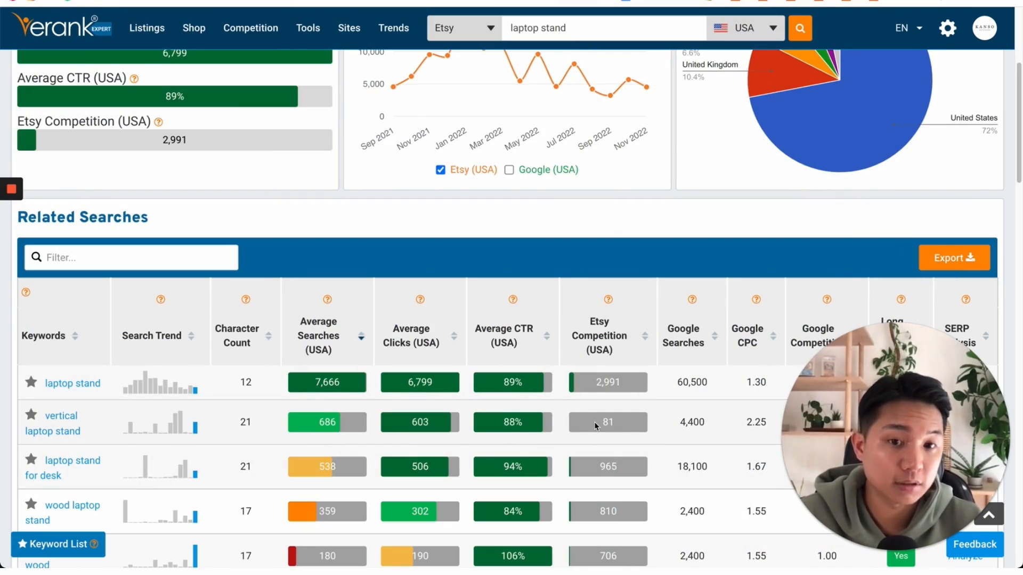
pyautogui.scroll(-1, 369, 425)
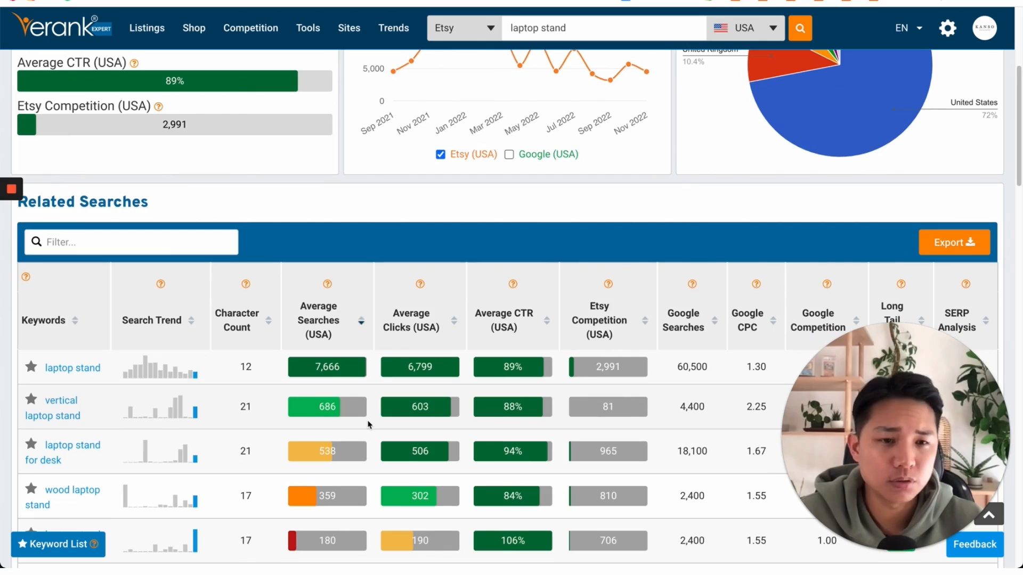
pyautogui.scroll(1, 369, 424)
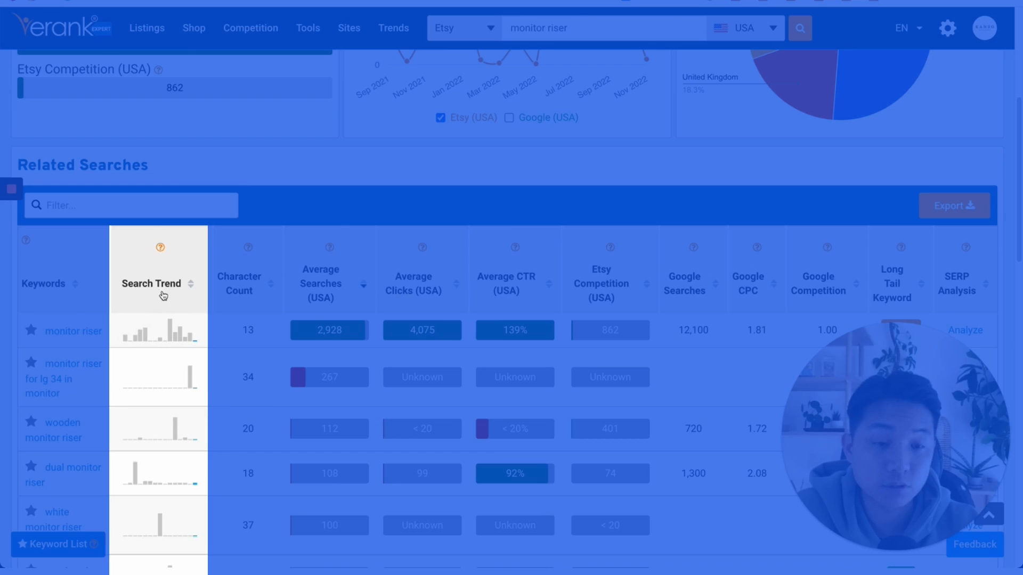
pyautogui.moveTo(174, 341)
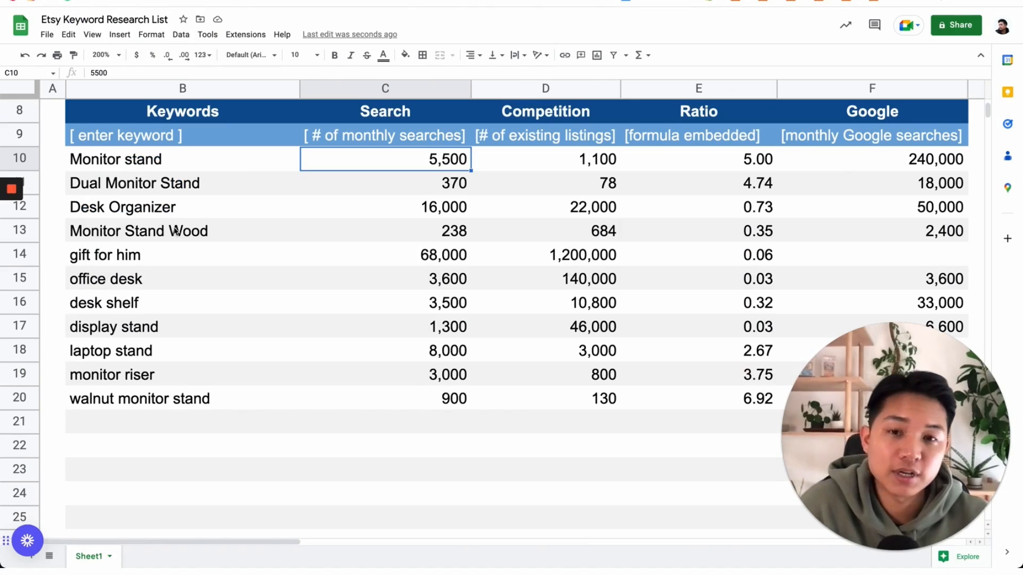
# - Compare Monitor stand's Search, Competition and Ratio values in row 10 of the research list
pyautogui.click(426, 207)
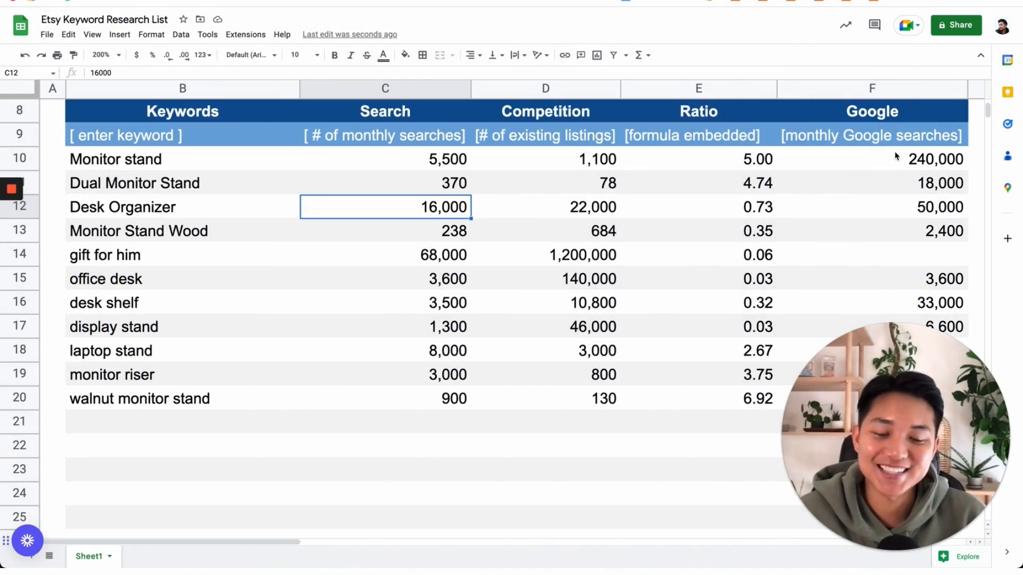
pyautogui.click(733, 165)
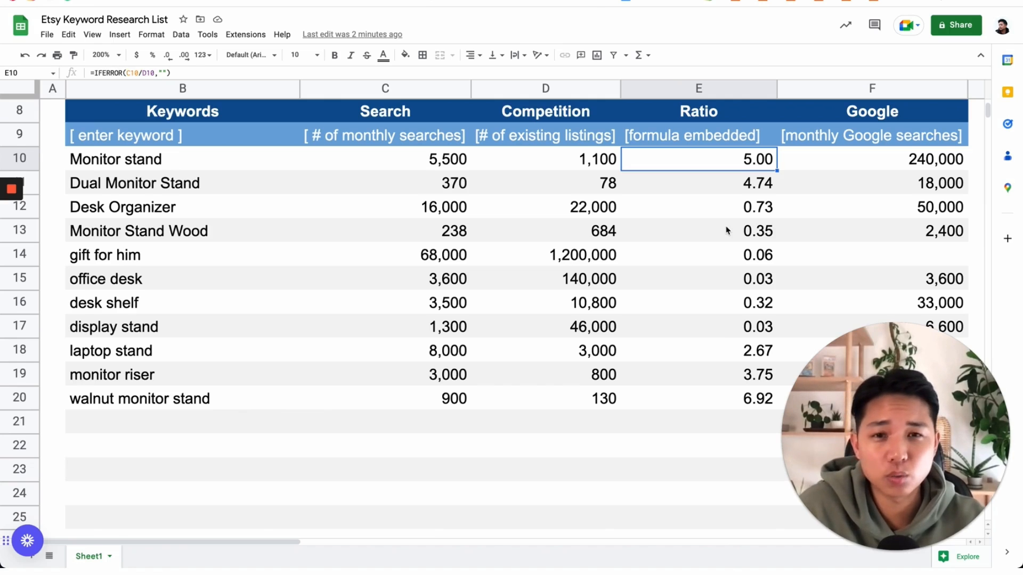
pyautogui.click(457, 166)
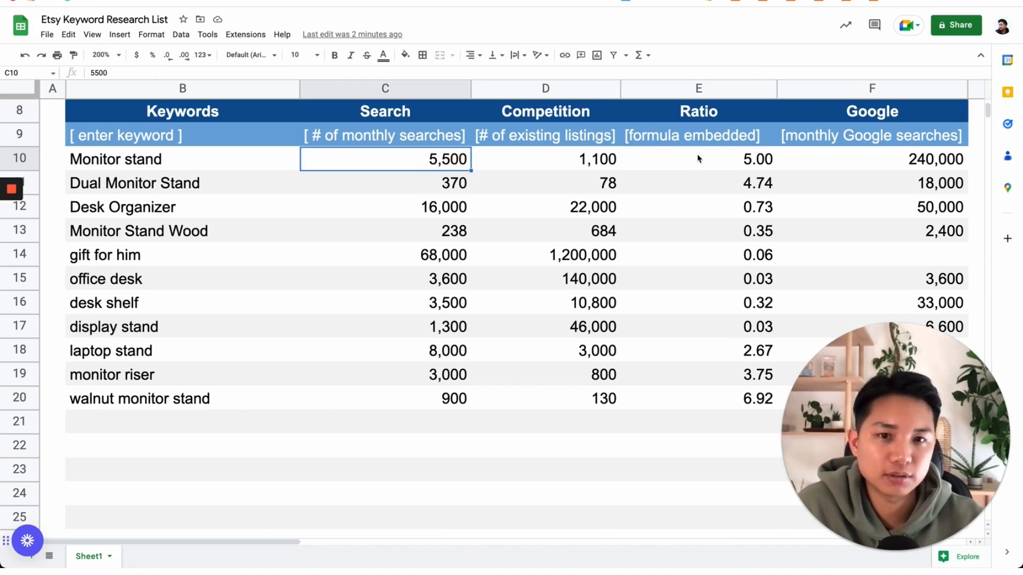
pyautogui.click(708, 166)
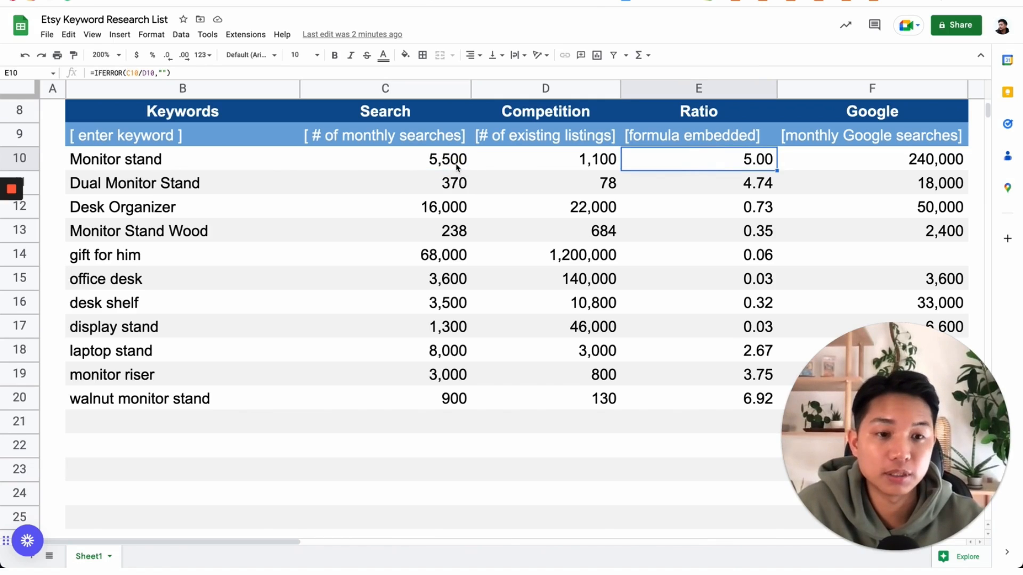
pyautogui.click(533, 161)
pyautogui.click(434, 165)
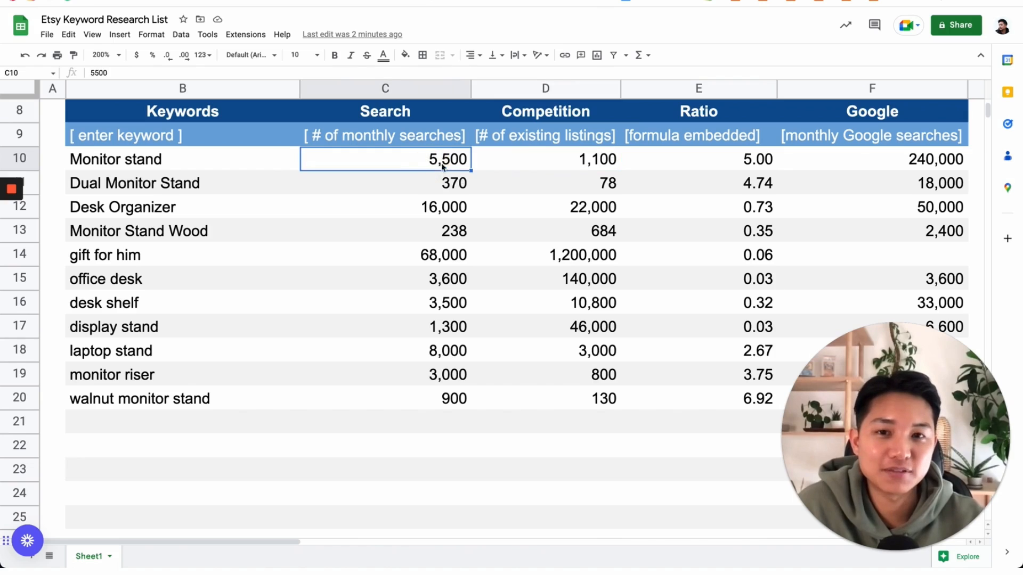
pyautogui.click(574, 166)
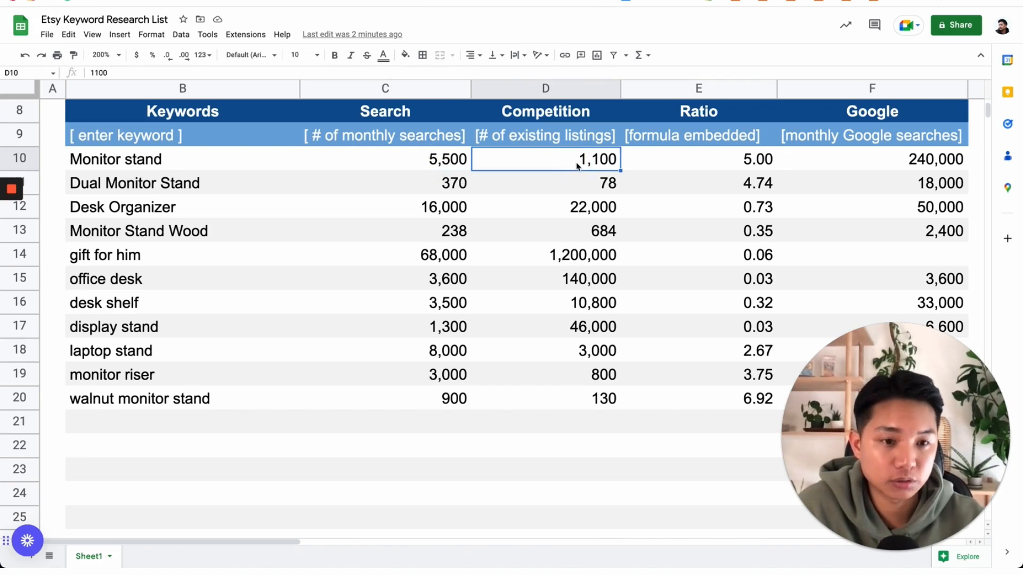
pyautogui.click(456, 161)
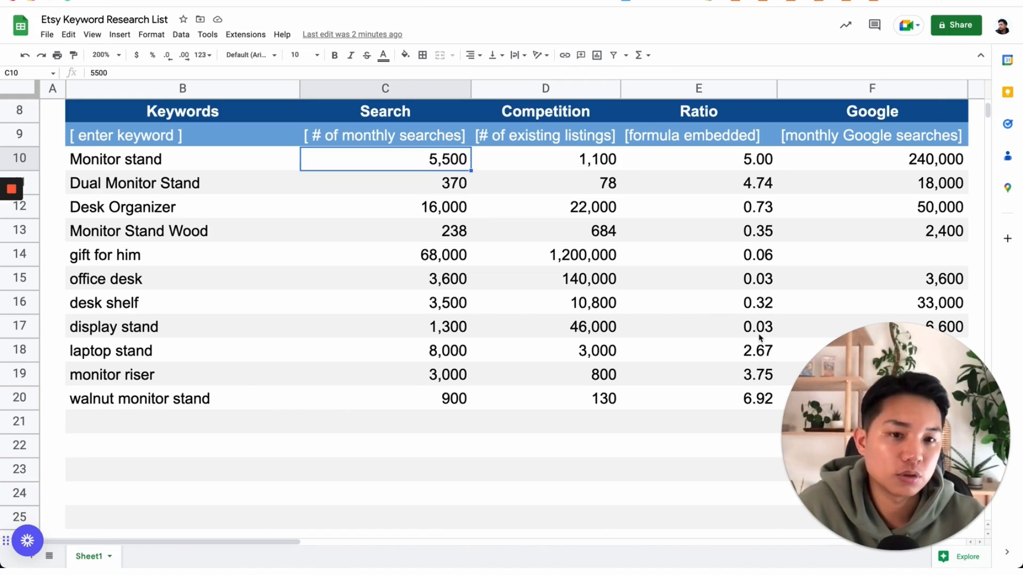
# - Compare Desk Organizer's Ratio in E12 with its Search and Competition values in C12 and D12
pyautogui.click(764, 210)
pyautogui.click(456, 212)
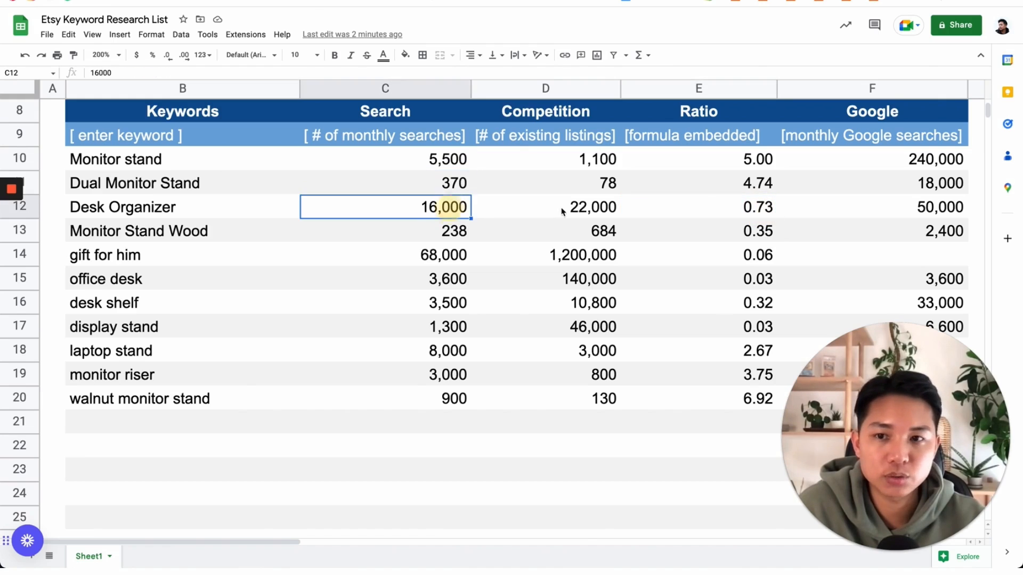
pyautogui.click(561, 211)
pyautogui.click(741, 212)
pyautogui.click(434, 208)
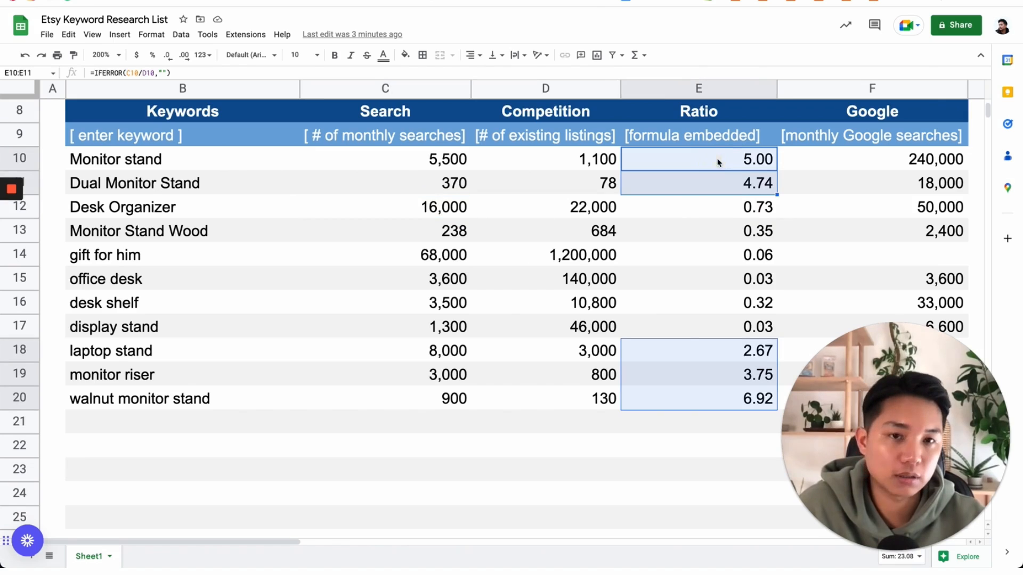
# - Extend the selection of favourable Ratio cells to cover E10:E13, E16 and E18:E20
pyautogui.keyDown('ctrl'); pyautogui.click(721, 308); pyautogui.keyUp('ctrl')
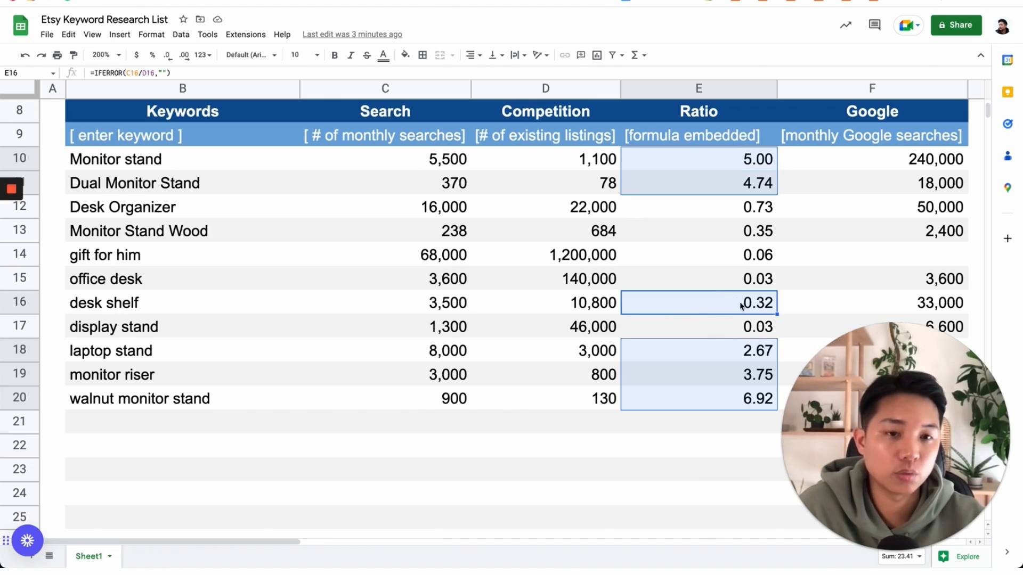
pyautogui.moveTo(723, 229); pyautogui.dragTo(724, 207)
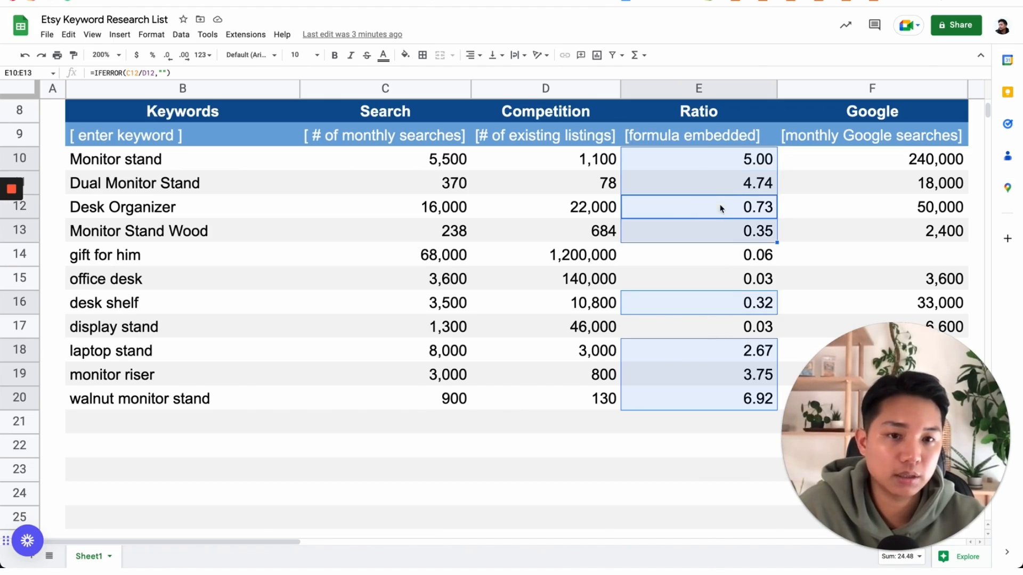
# - Fill the selected favourable Ratio cells E10:E13, E16 and E18:E20 with light green
pyautogui.click(405, 55)
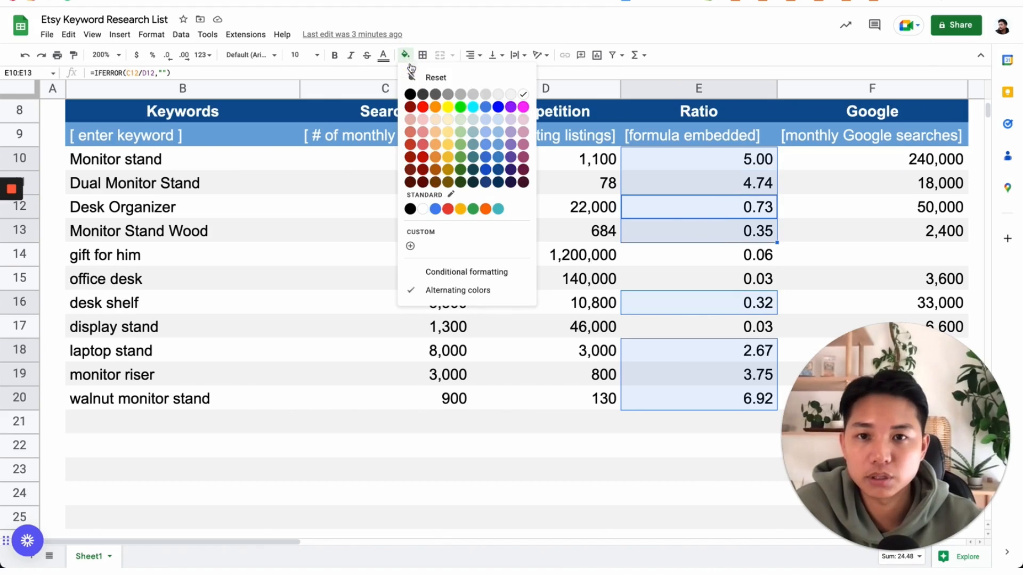
pyautogui.click(461, 133)
pyautogui.click(592, 424)
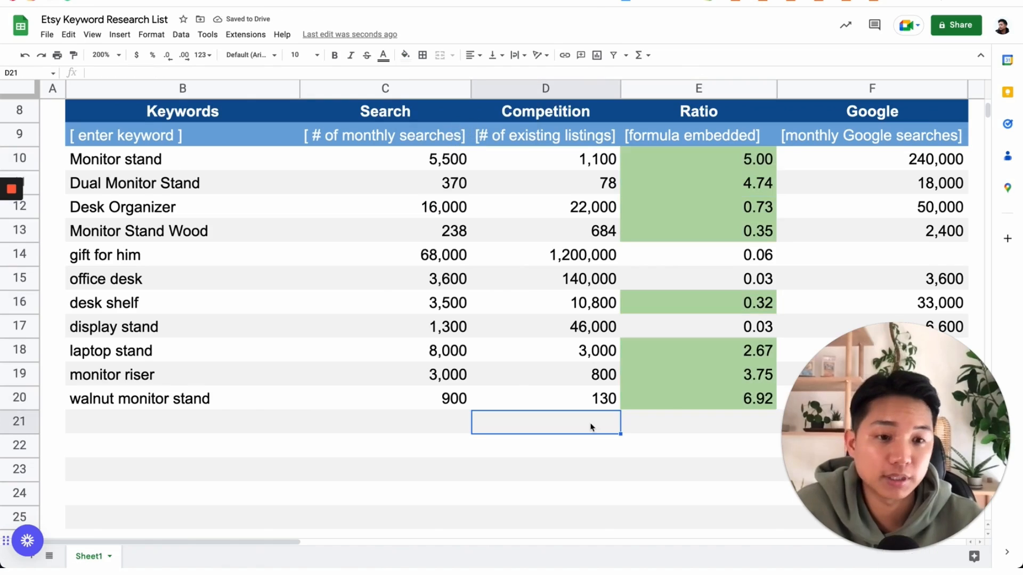
# - Fill the high-volume Search cells C10, C12 and C14:C20 with light green
pyautogui.click(448, 162)
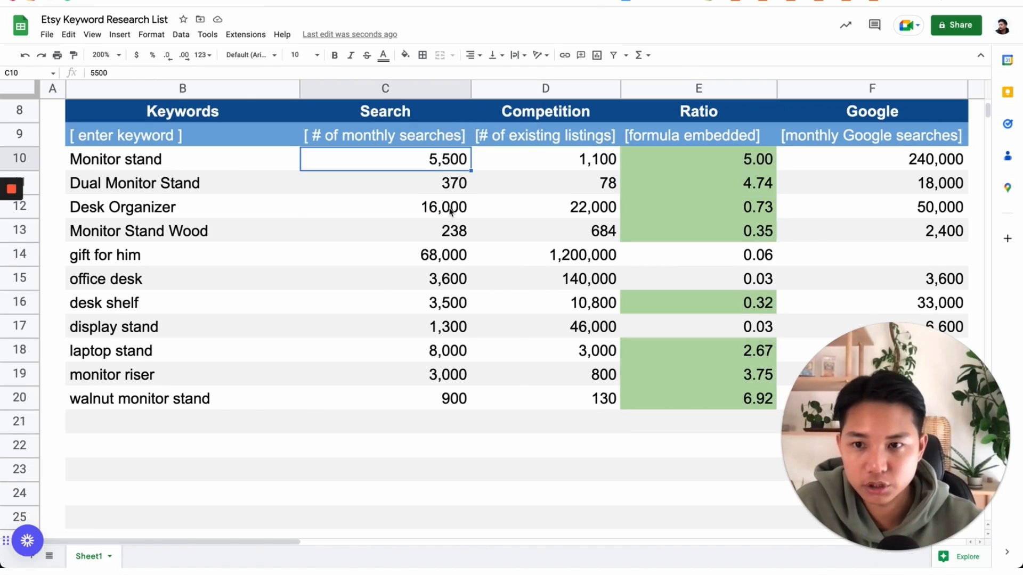
pyautogui.keyDown('ctrl'); pyautogui.click(449, 210); pyautogui.keyUp('ctrl')
pyautogui.keyDown('ctrl'); pyautogui.click(449, 258); pyautogui.keyUp('ctrl')
pyautogui.keyDown('ctrl'); pyautogui.click(460, 306); pyautogui.keyUp('ctrl')
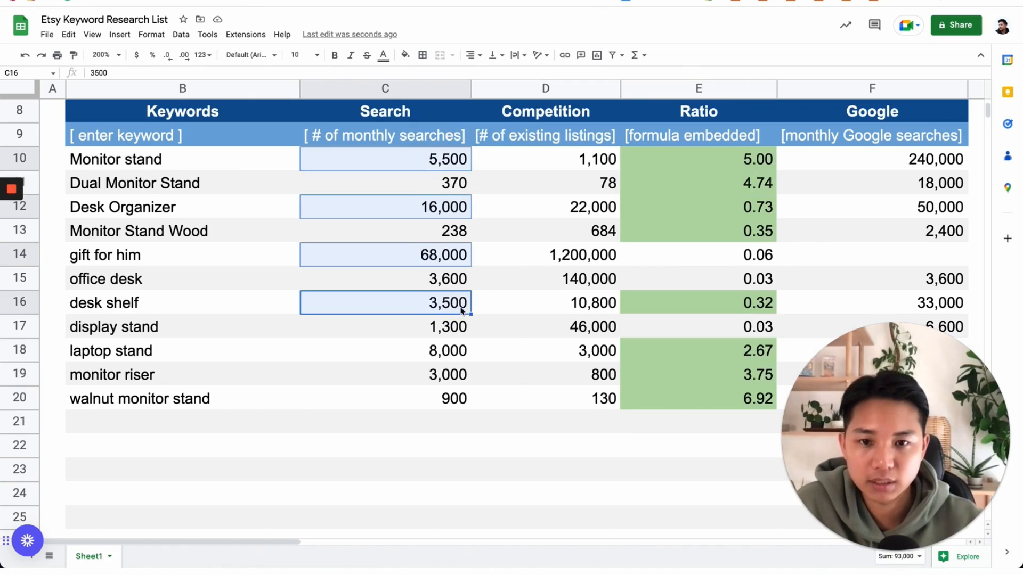
pyautogui.keyDown('ctrl'); pyautogui.click(453, 281); pyautogui.keyUp('ctrl')
pyautogui.keyDown('ctrl'); pyautogui.click(454, 353); pyautogui.keyUp('ctrl')
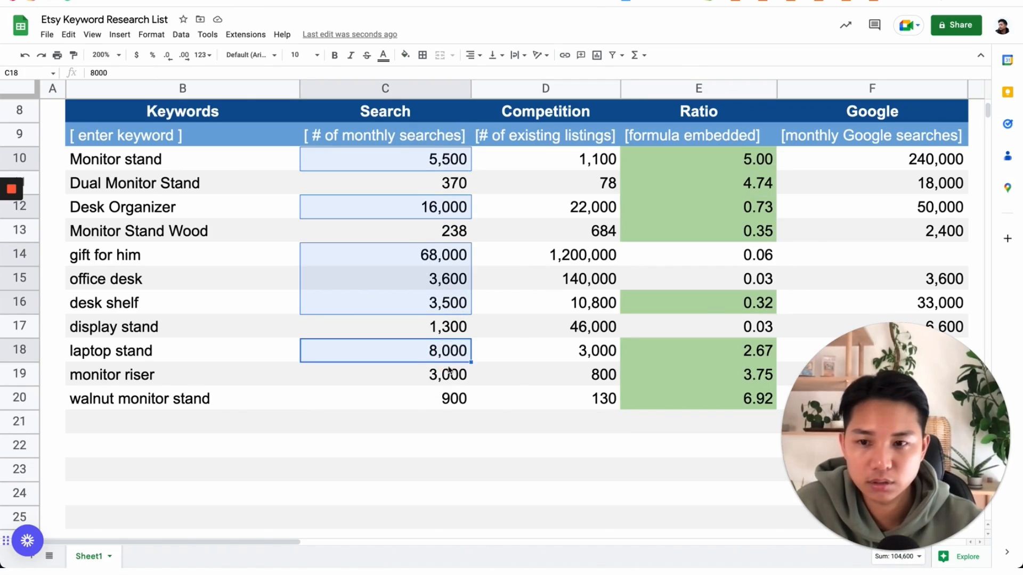
pyautogui.keyDown('shift'); pyautogui.click(452, 388); pyautogui.keyUp('shift')
pyautogui.keyDown('ctrl'); pyautogui.click(451, 331); pyautogui.keyUp('ctrl')
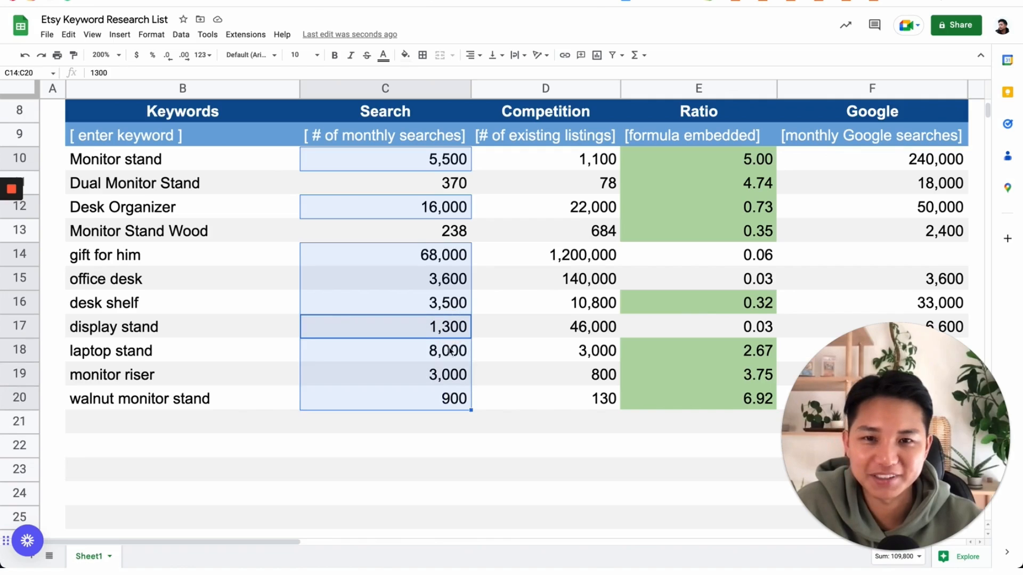
pyautogui.click(406, 54)
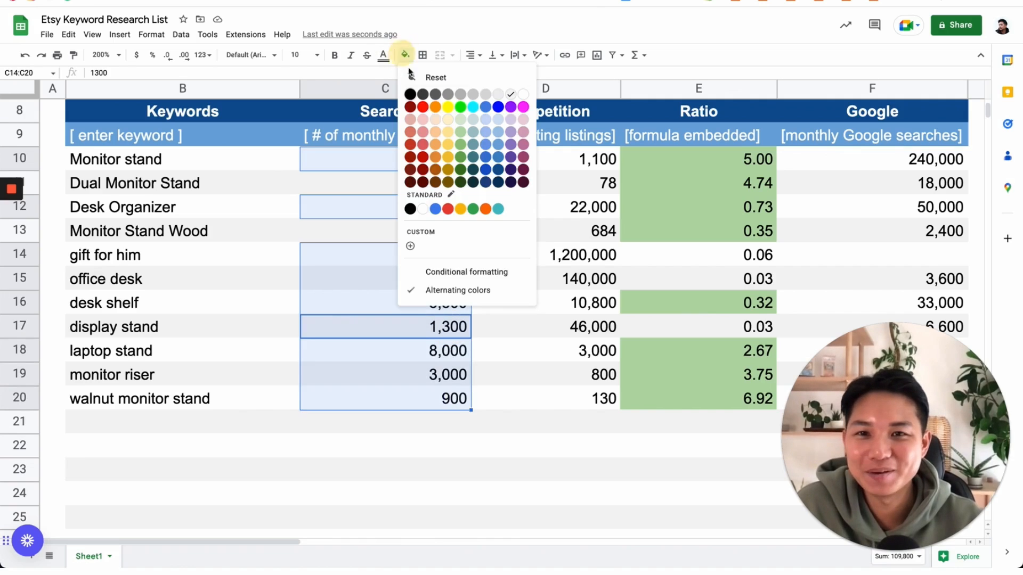
pyautogui.click(460, 137)
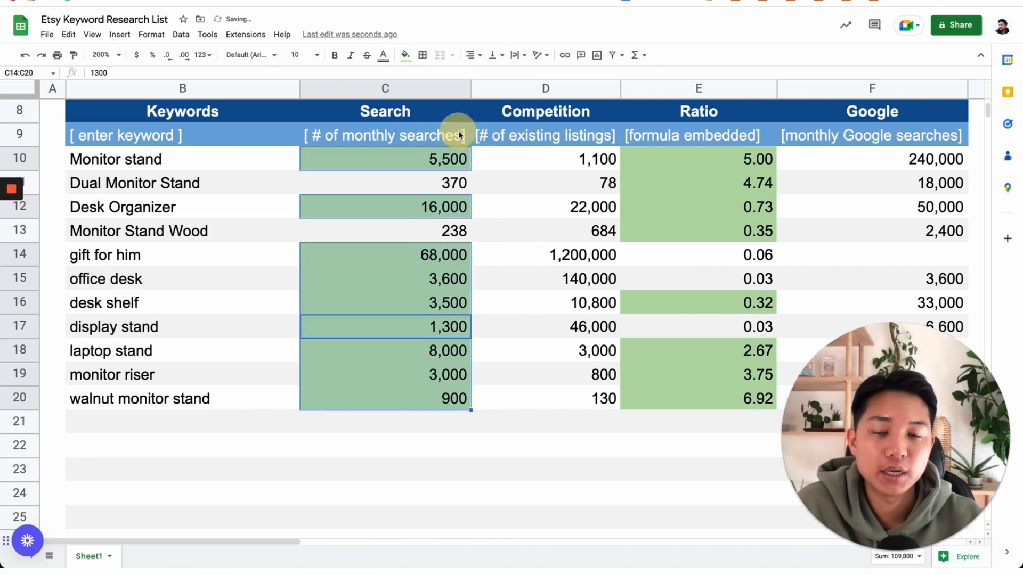
pyautogui.click(496, 404)
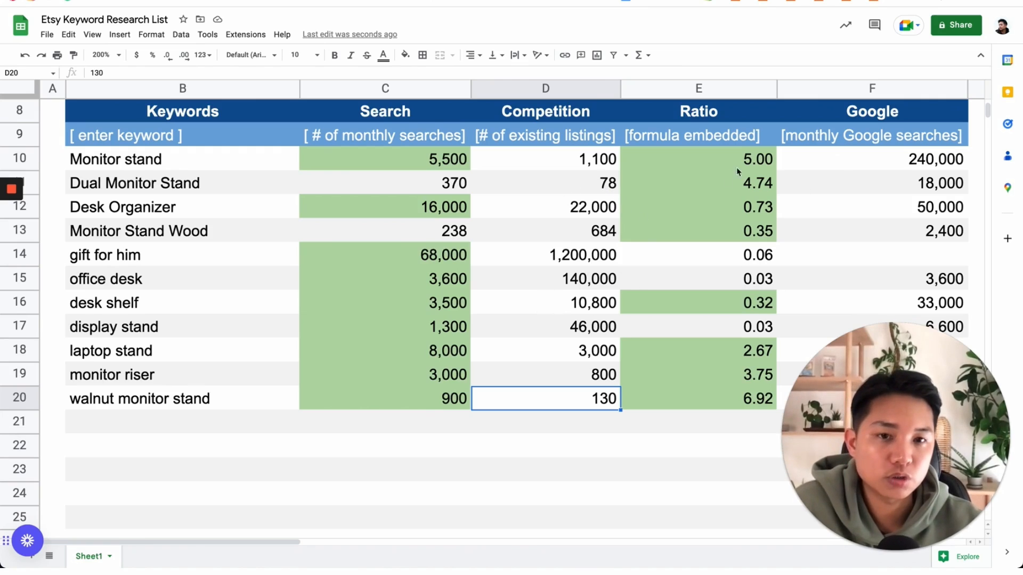
# - Review the highlighted Search and Ratio cells against the Competition figures across the keyword list
pyautogui.click(697, 207)
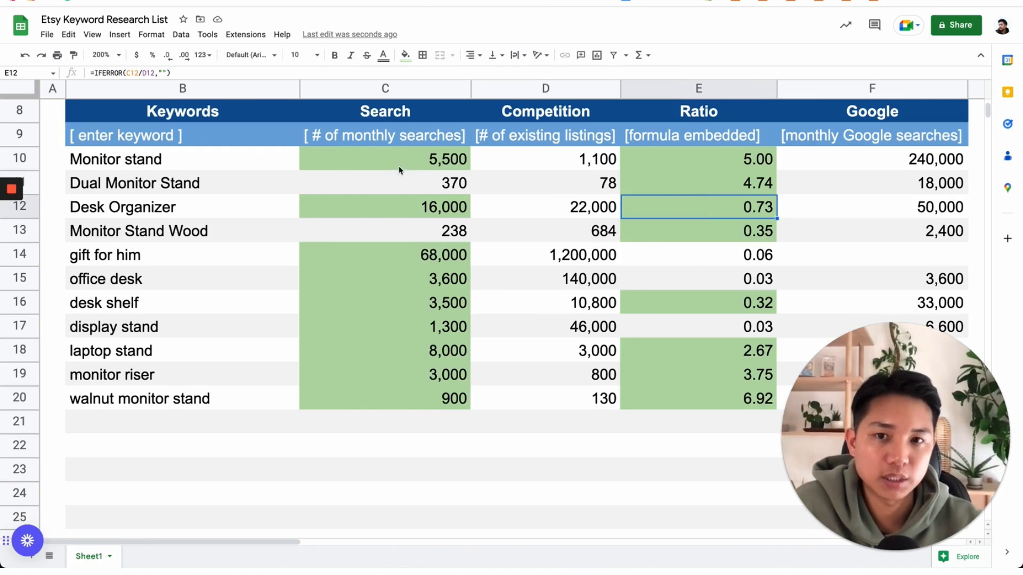
pyautogui.click(595, 306)
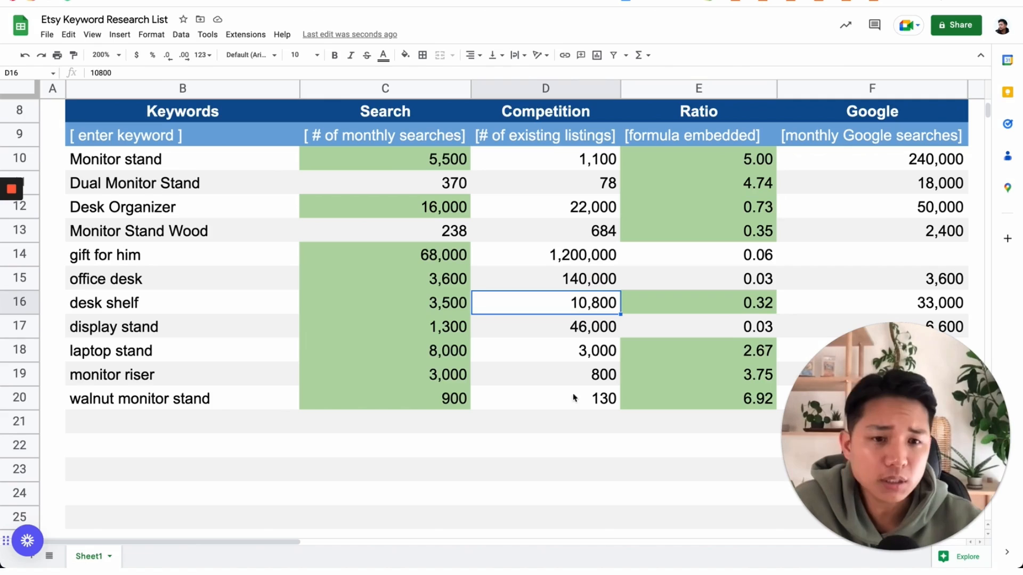
pyautogui.click(330, 403)
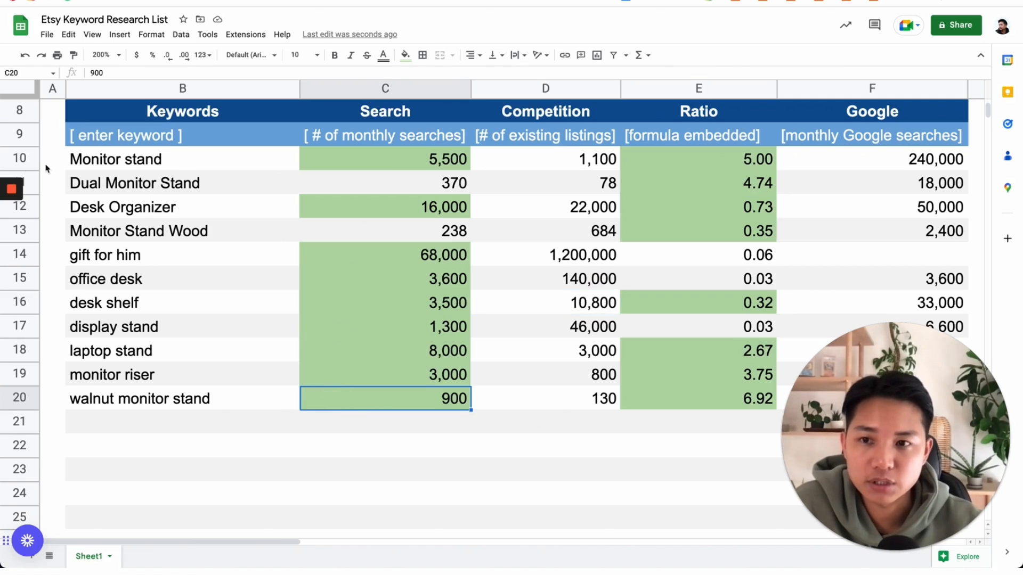
# - Check the Monitor stand keyword in row 10 for both a highlighted Search value and a highlighted Ratio
pyautogui.click(347, 159)
pyautogui.click(179, 164)
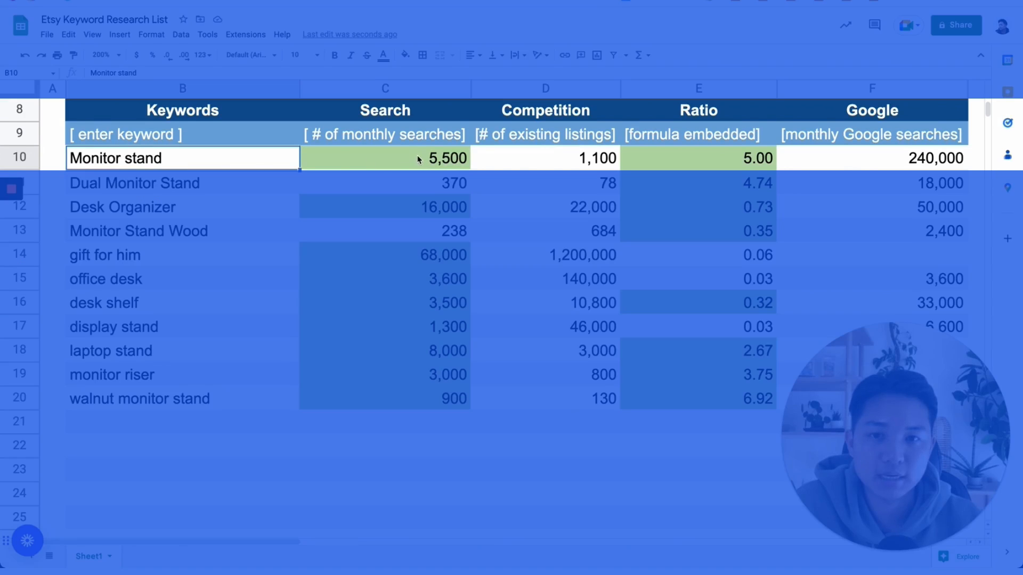
pyautogui.click(418, 157)
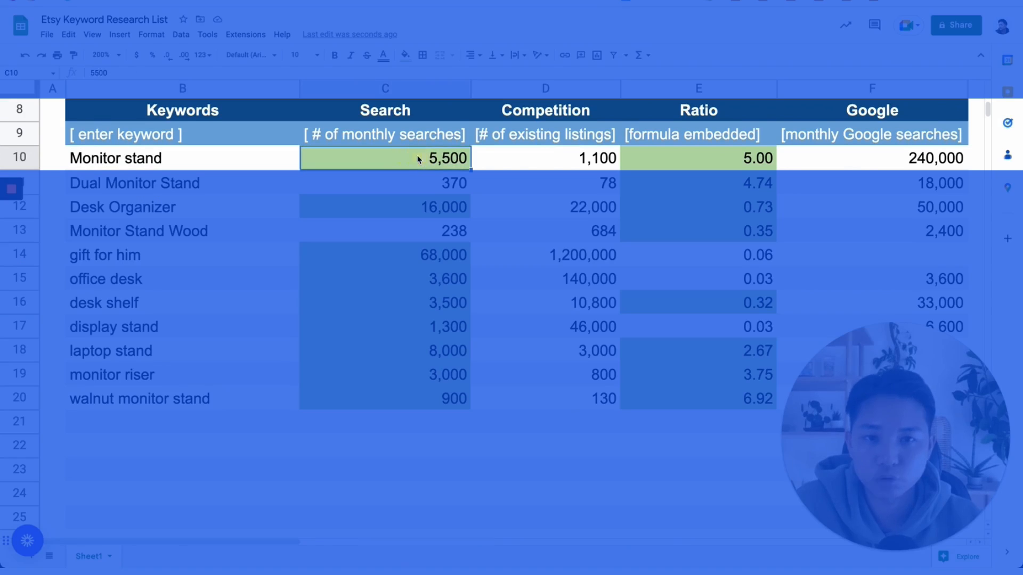
pyautogui.click(703, 156)
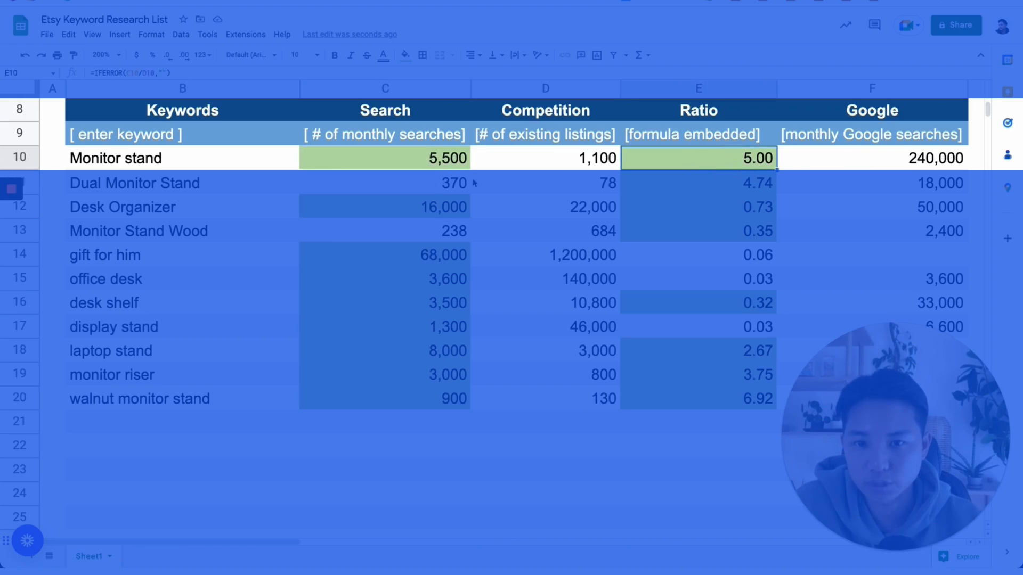
pyautogui.click(449, 159)
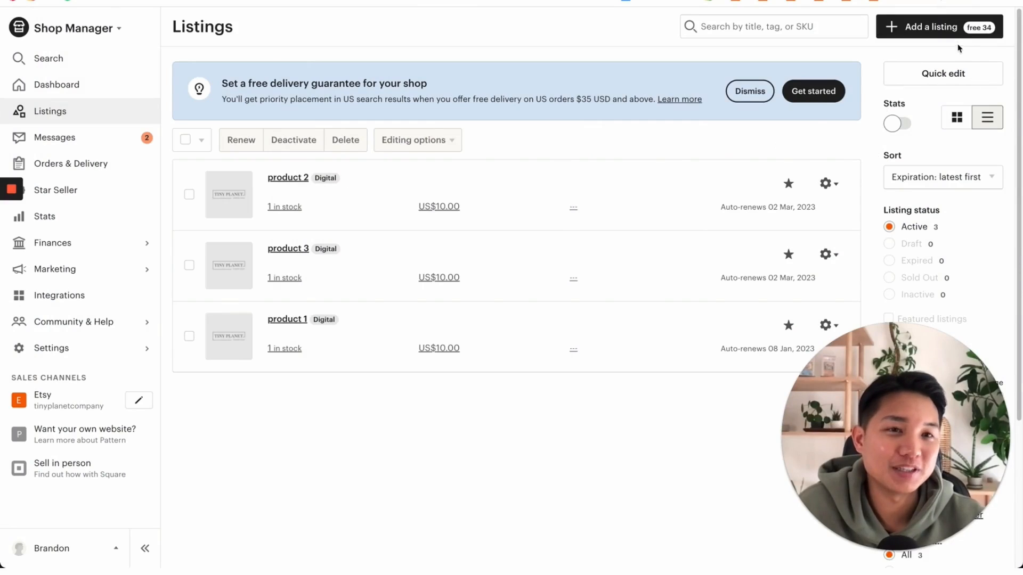
# - Start a new listing in Etsy Shop Manager, placing the dual-monitor photo second and the photo with text last
pyautogui.click(932, 30)
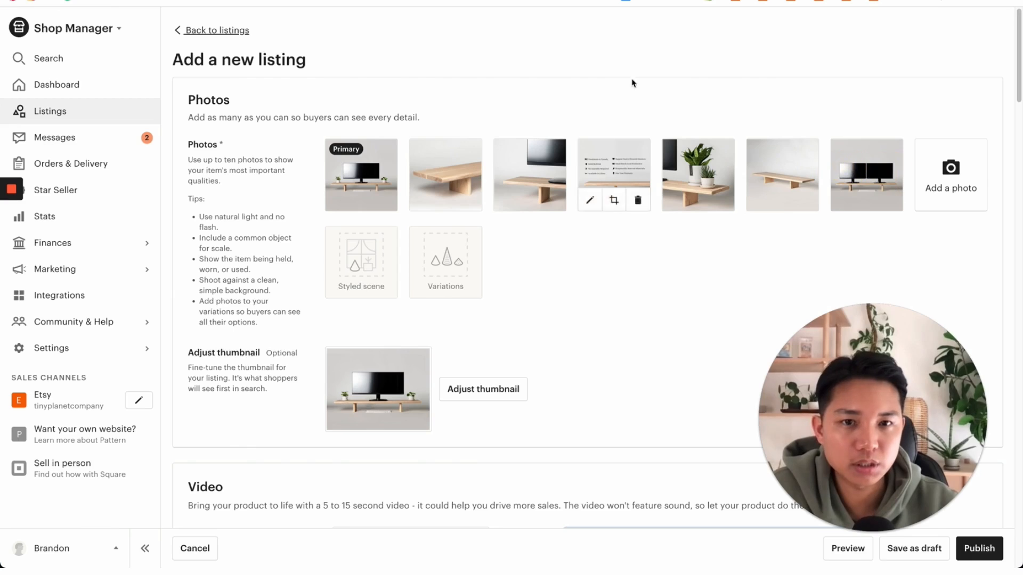
pyautogui.moveTo(680, 157); pyautogui.dragTo(867, 174)
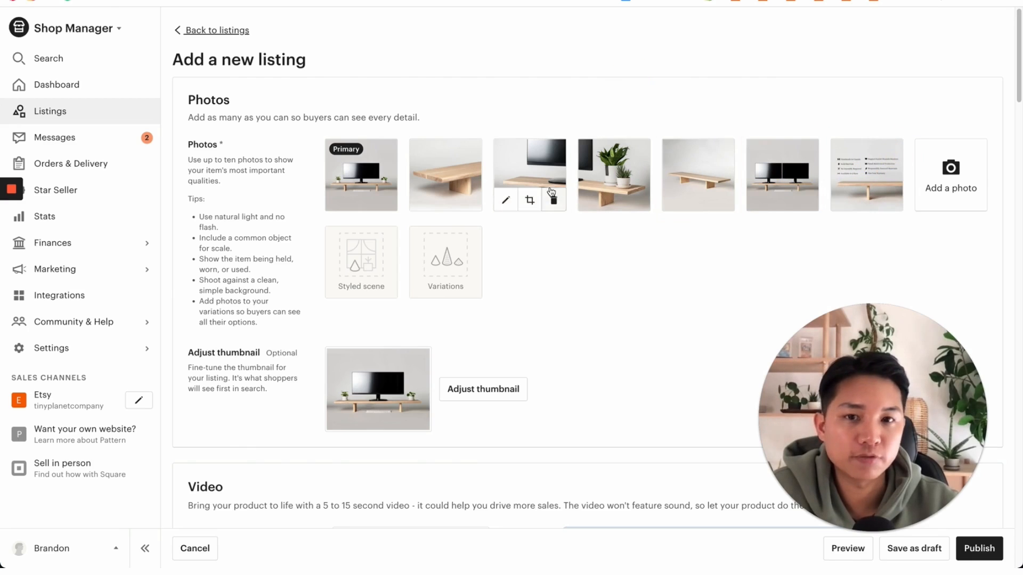
pyautogui.moveTo(770, 186); pyautogui.dragTo(445, 175)
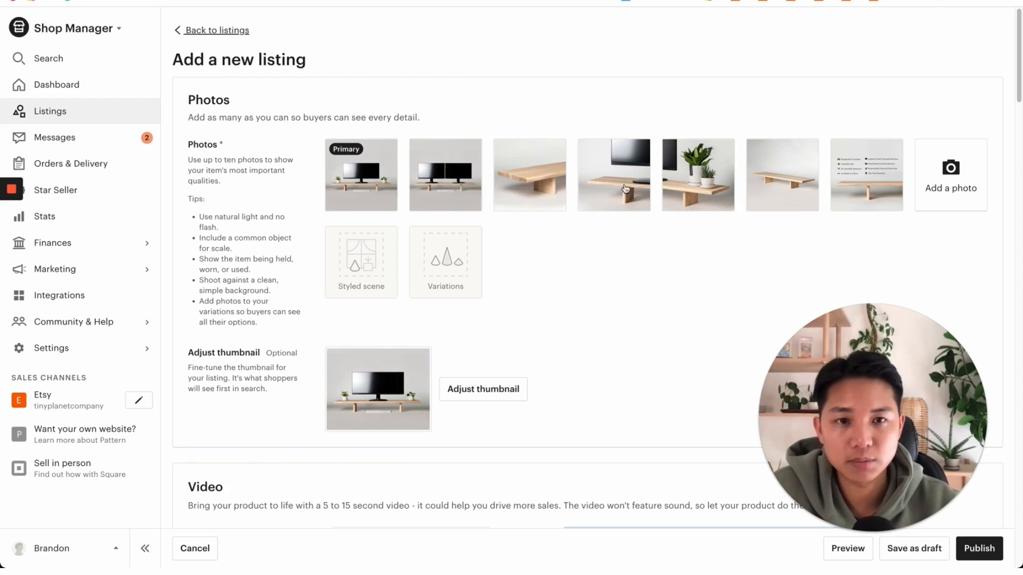
# - Place the full-length bare stand photo fifth, before the plant photo, and view the dual-monitor photo at full size
pyautogui.moveTo(775, 173); pyautogui.dragTo(594, 178)
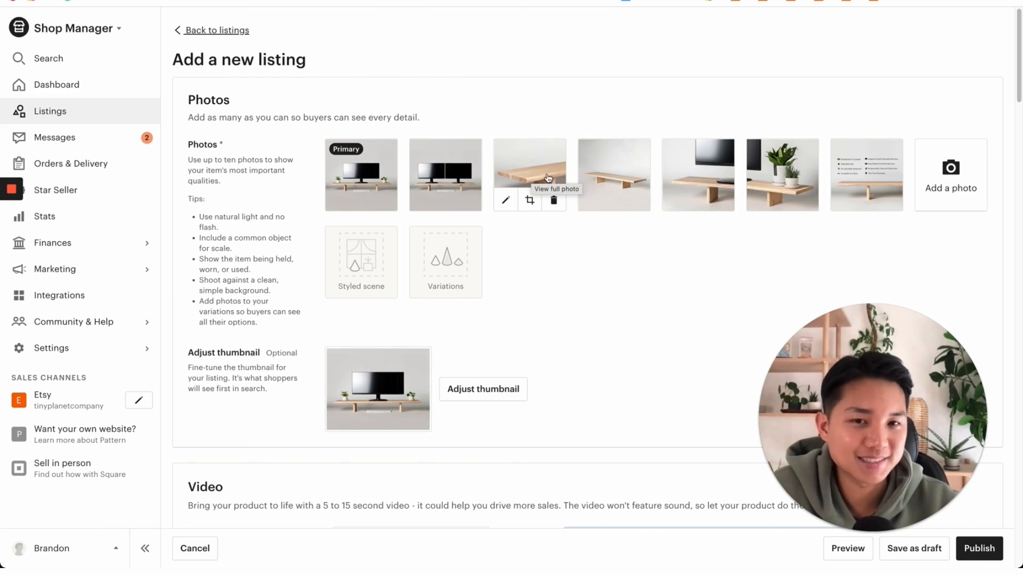
pyautogui.moveTo(688, 186); pyautogui.dragTo(617, 174)
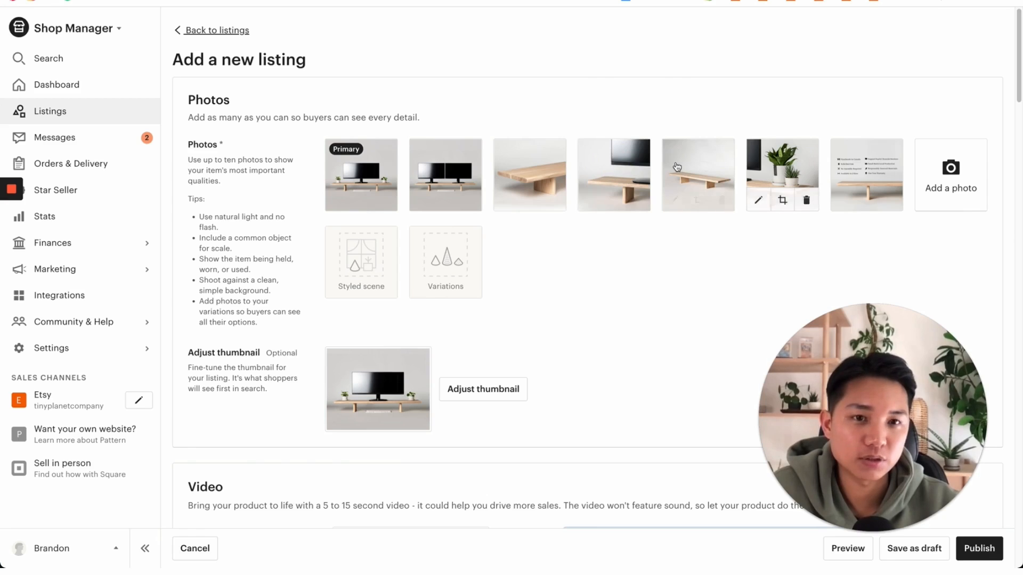
pyautogui.moveTo(775, 170)
pyautogui.mouseDown()
pyautogui.moveTo(662, 171)
pyautogui.moveTo(760, 170)
pyautogui.mouseUp()
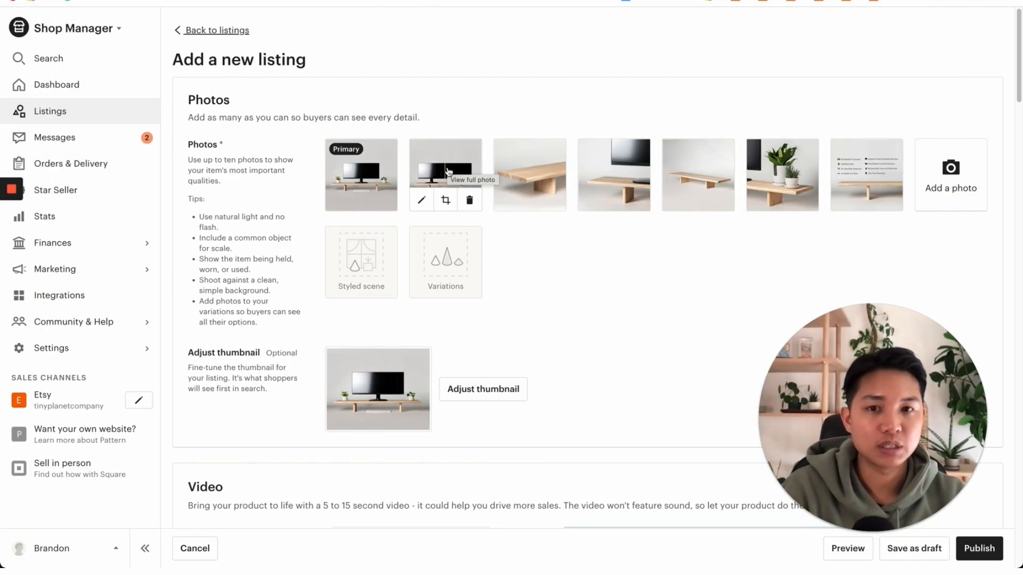
pyautogui.click(444, 170)
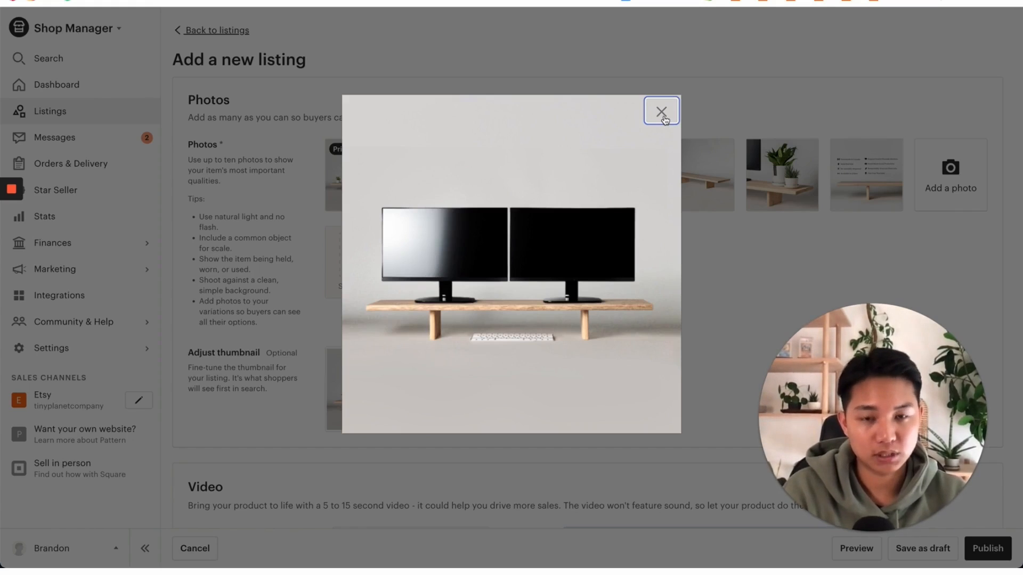
pyautogui.click(661, 112)
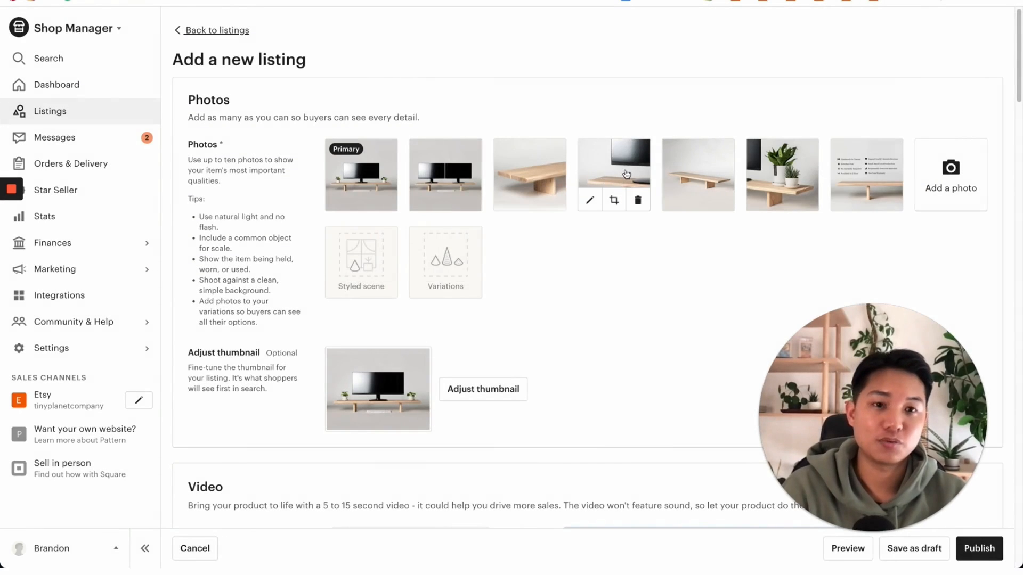
# - Begin the listing title with "Monitor Stand," in the Listing Details
pyautogui.scroll(-2, 666, 288)
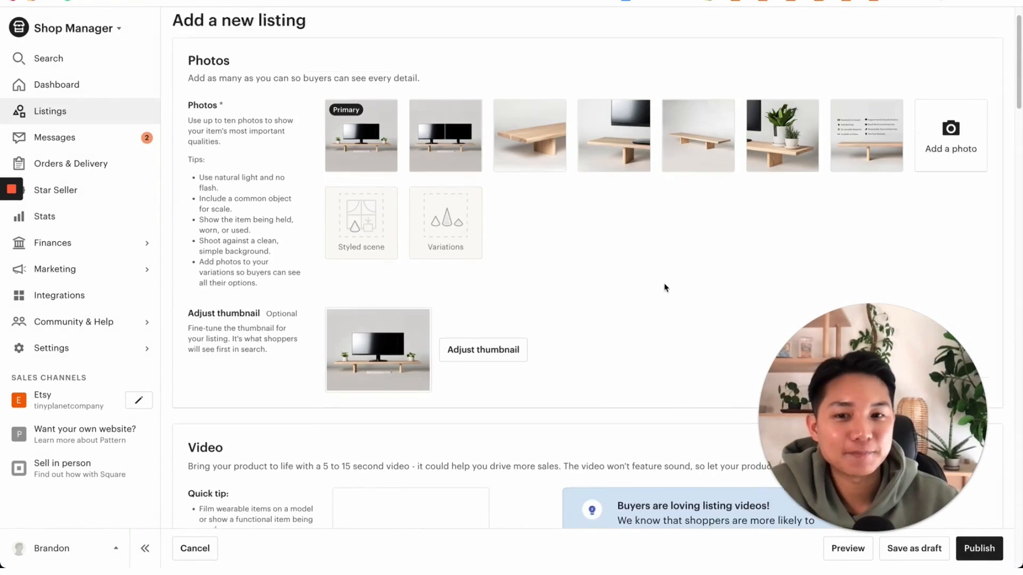
pyautogui.scroll(-5, 665, 288)
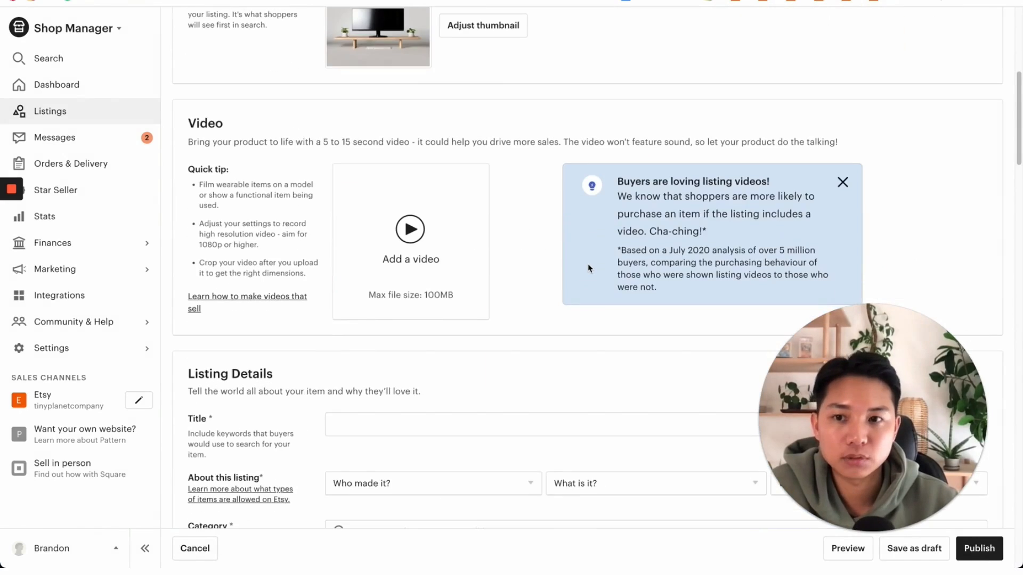
pyautogui.scroll(-4, 532, 298)
pyautogui.scroll(6, 543, 290)
pyautogui.scroll(-6, 498, 298)
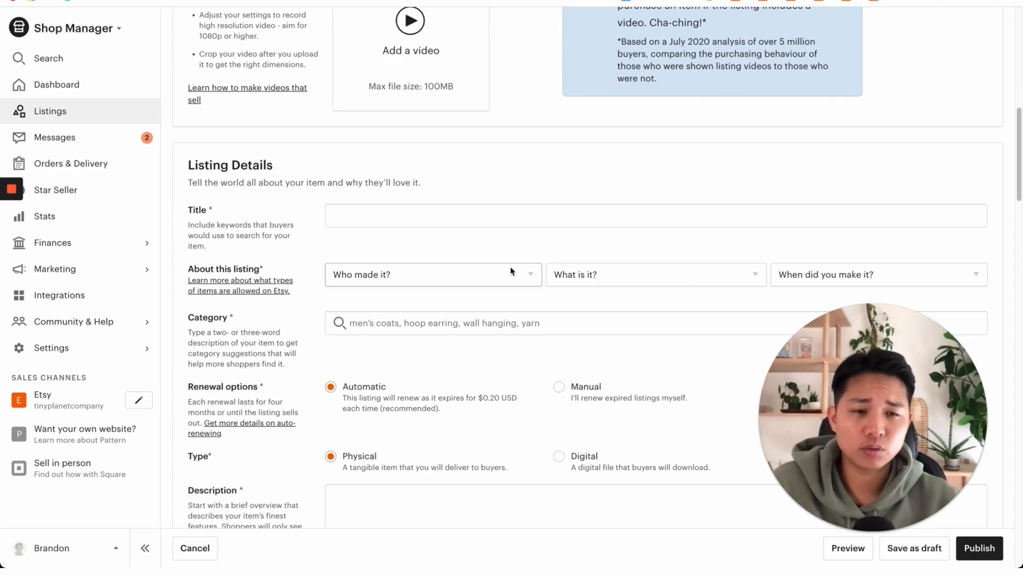
pyautogui.click(502, 226)
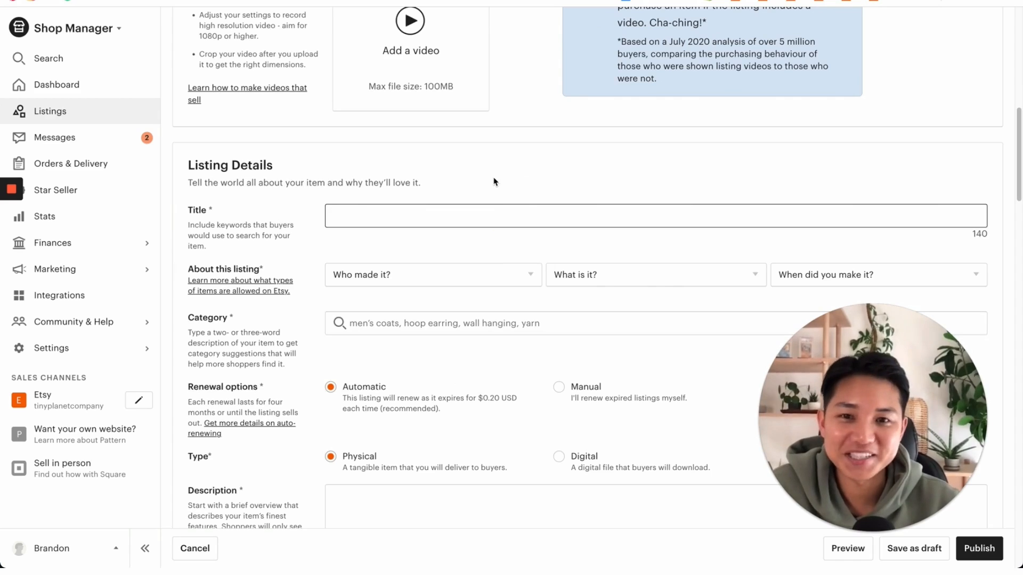
pyautogui.click(459, 215)
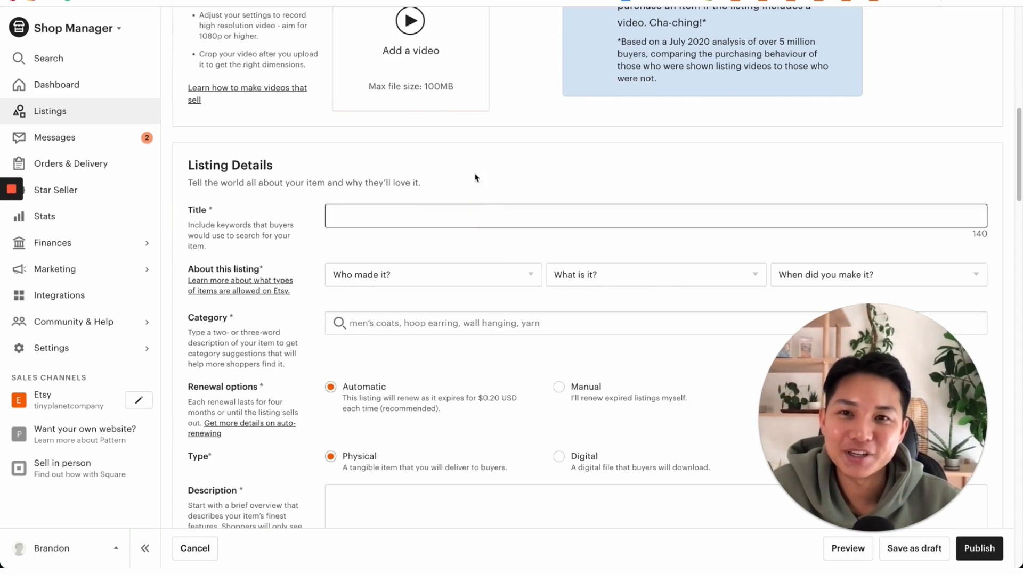
pyautogui.scroll(-1, 482, 181)
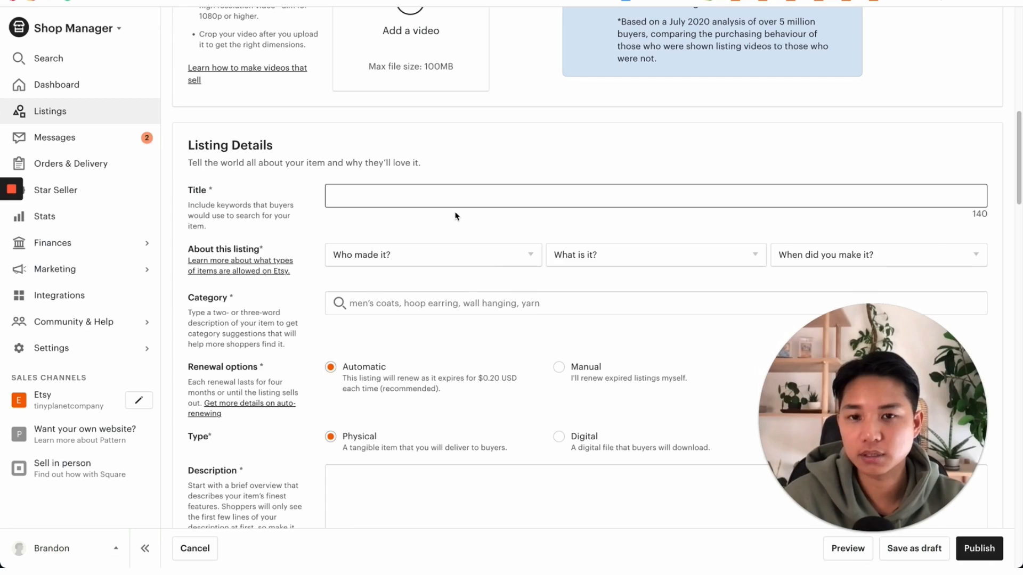
pyautogui.click(443, 197)
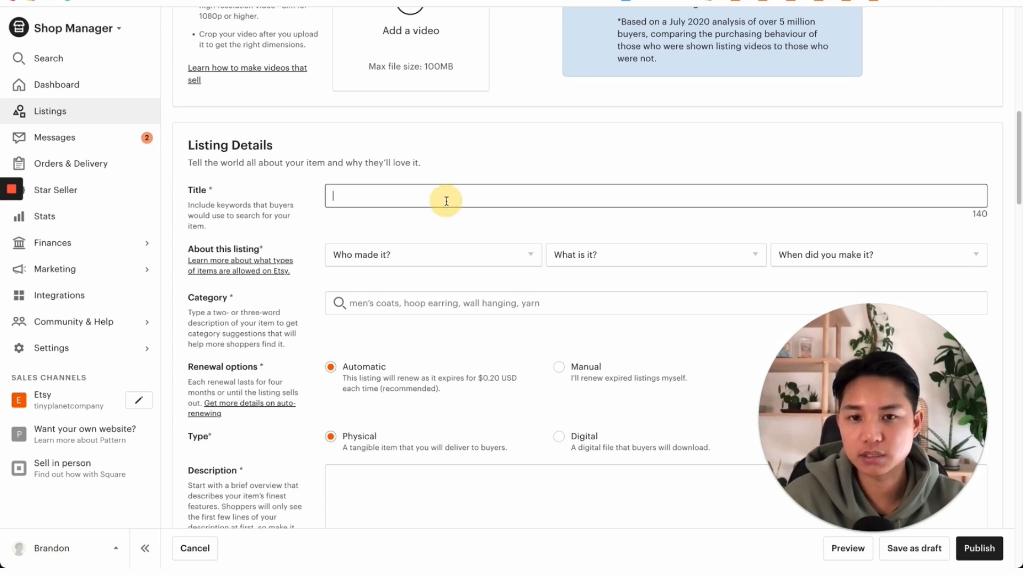
pyautogui.write('Mon')
pyautogui.write('or Stand,')
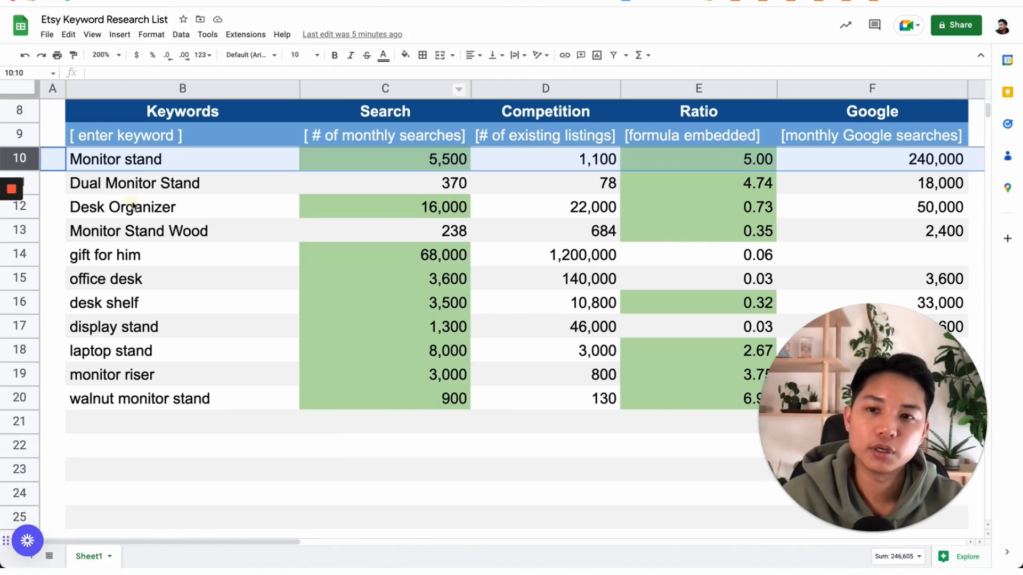
# - Return to the keyword research sheet and compare Dual Monitor Stand's Search, Competition and Ratio values in row 11
pyautogui.click(133, 207)
pyautogui.click(142, 175)
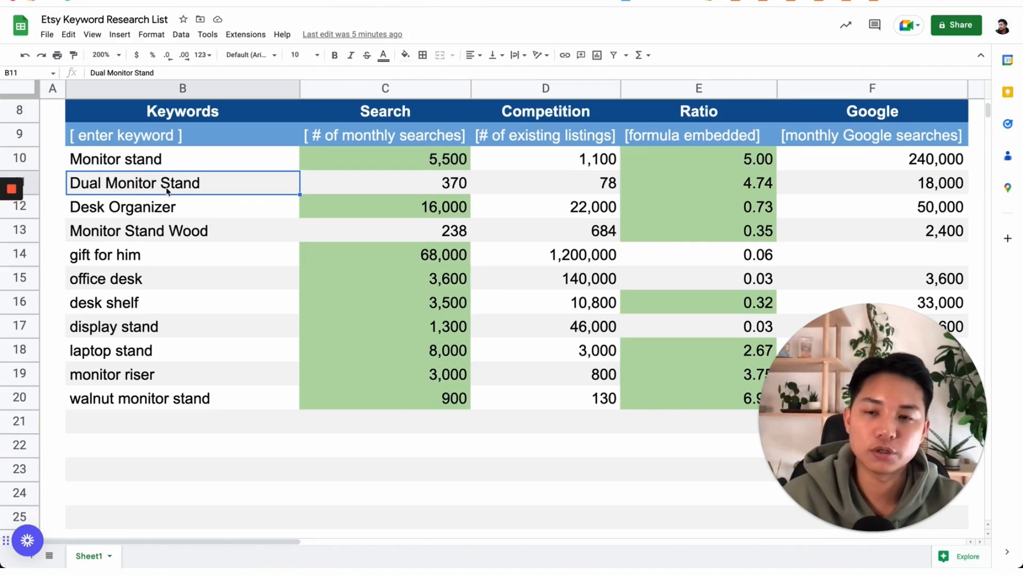
pyautogui.click(408, 191)
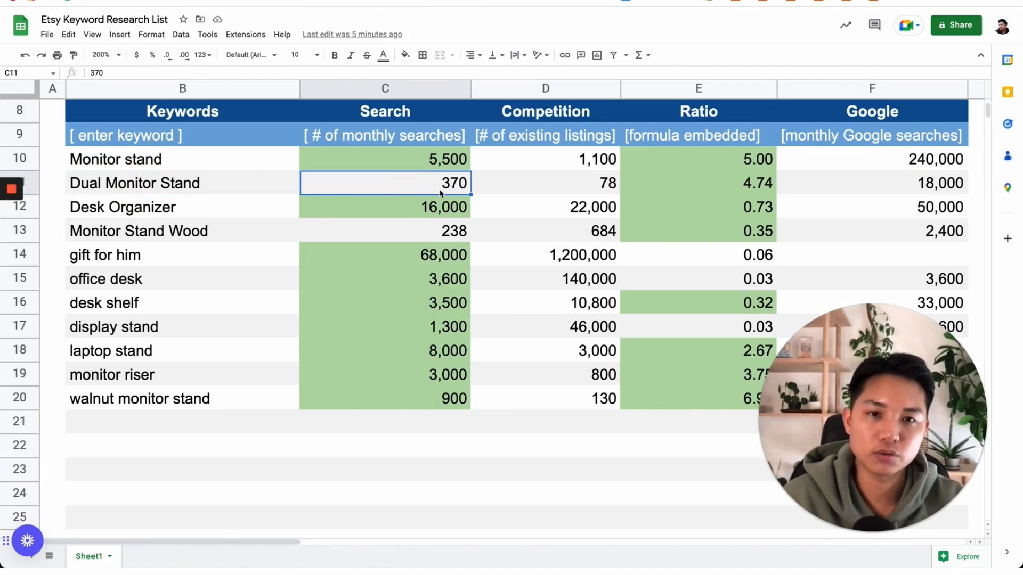
pyautogui.click(521, 196)
pyautogui.click(720, 191)
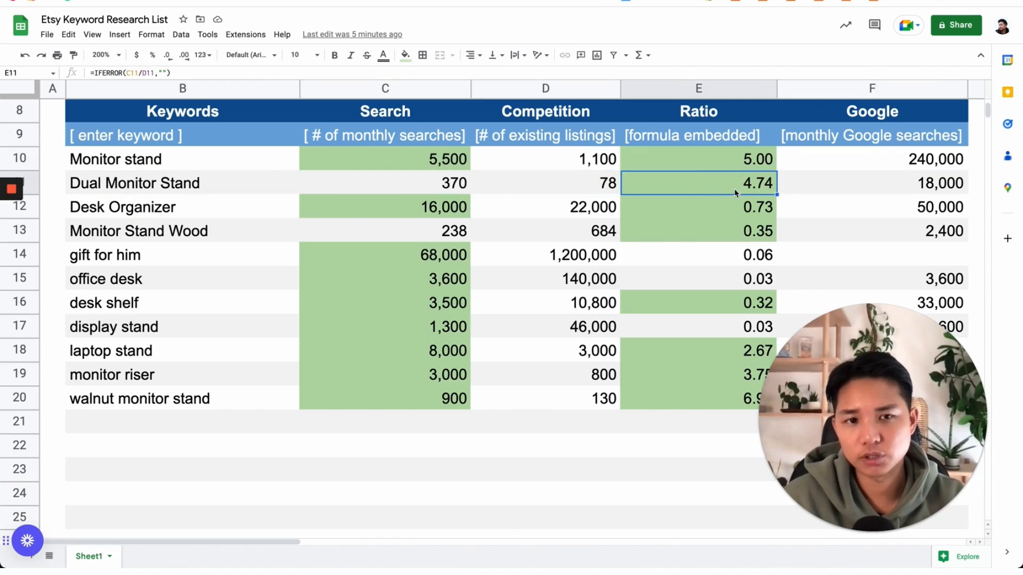
# - Change the listing title's opening keyword to "Dual Monitor Stand," after checking that keyword in the research sheet
pyautogui.click(440, 188)
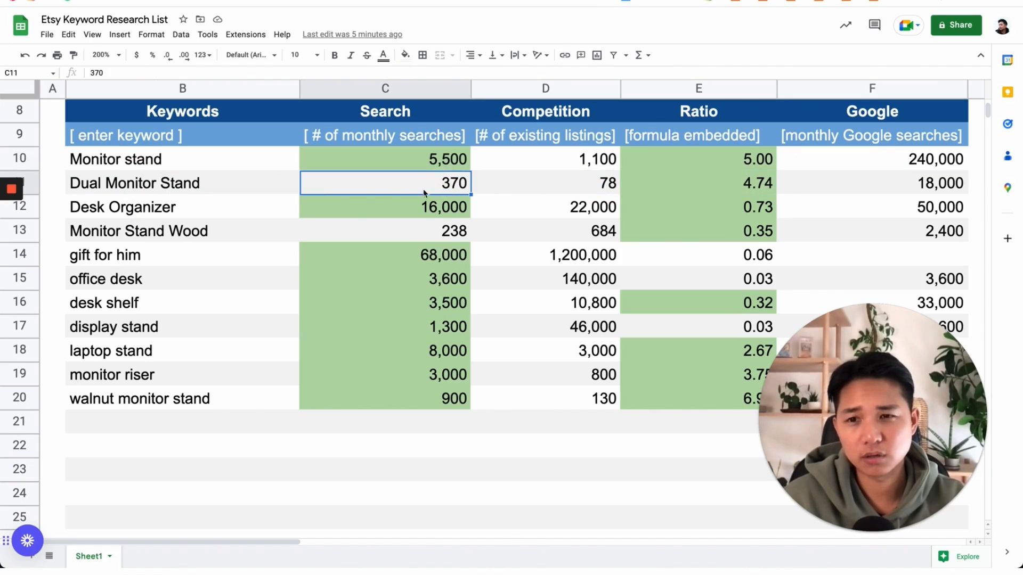
pyautogui.click(130, 191)
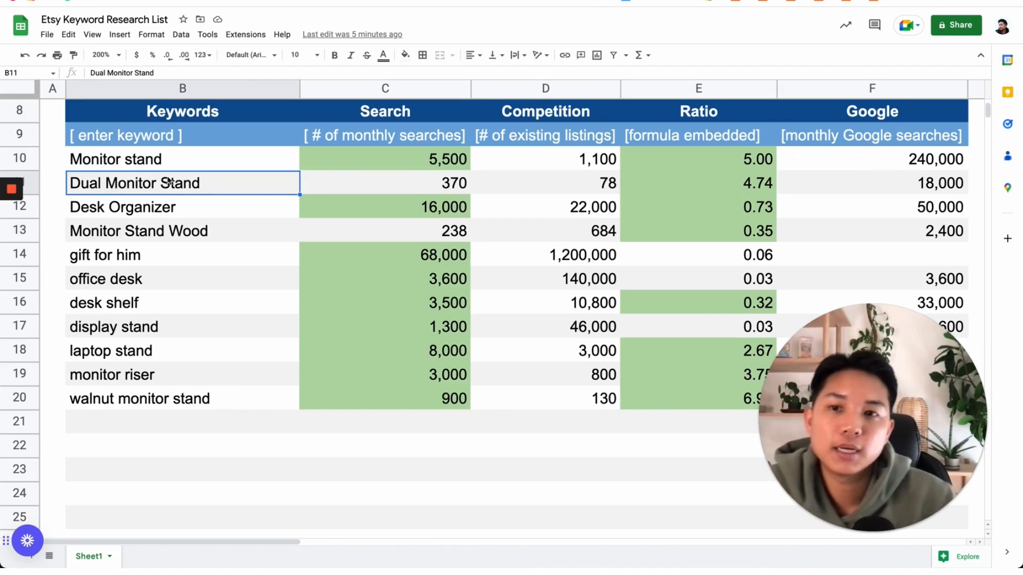
pyautogui.click(153, 162)
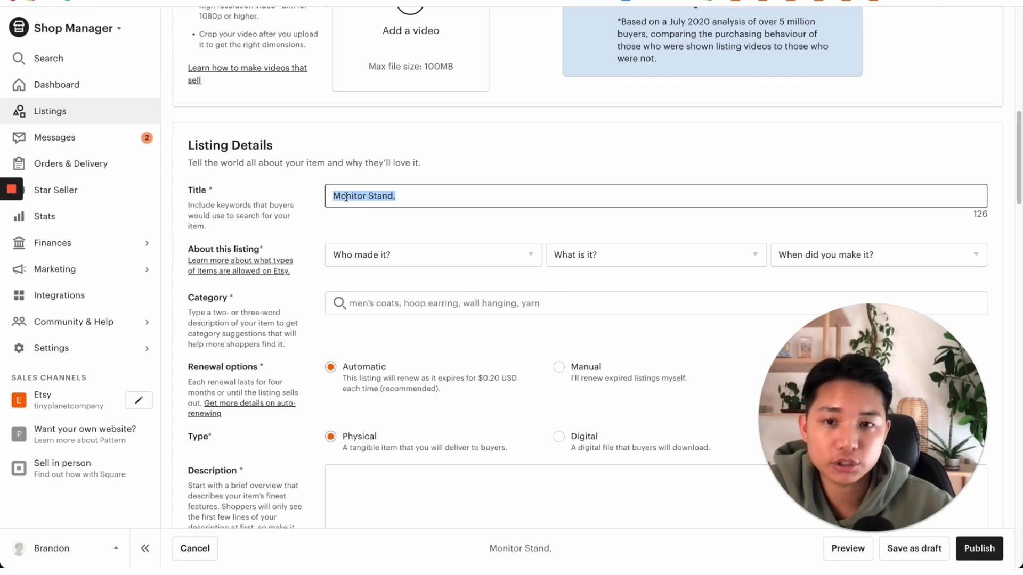
pyautogui.click(334, 195)
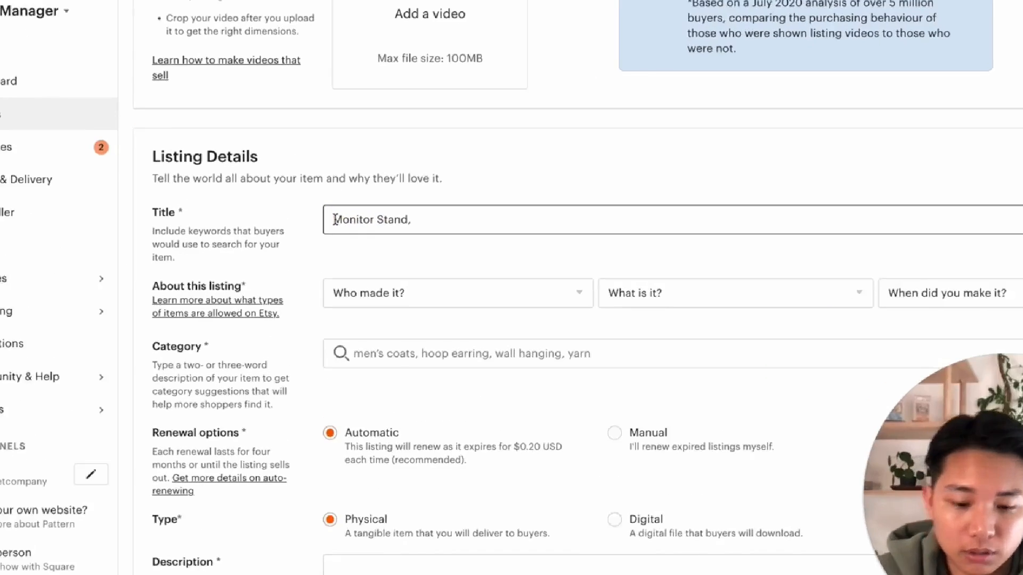
pyautogui.write('Dual')
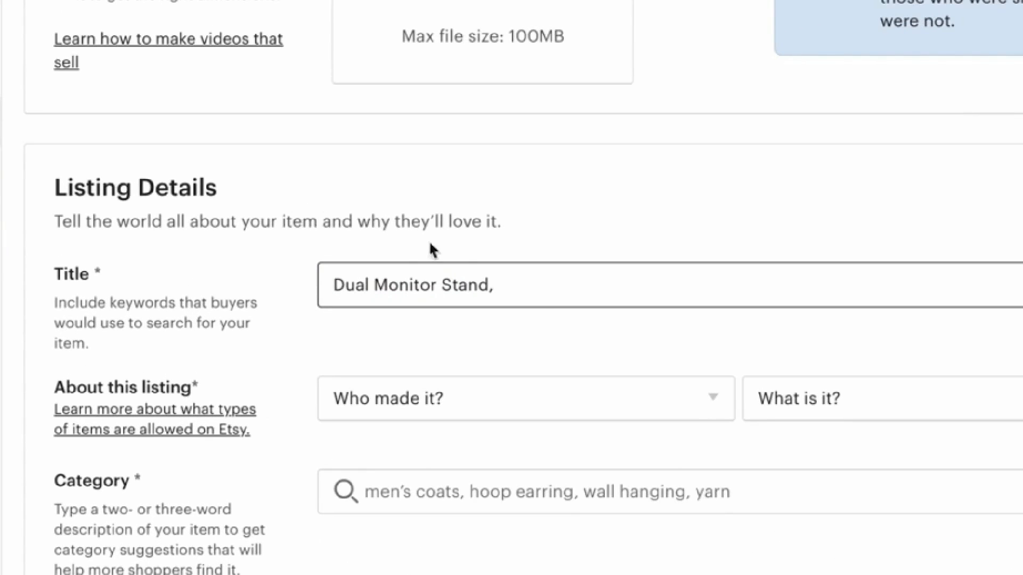
pyautogui.moveTo(489, 285); pyautogui.dragTo(328, 273)
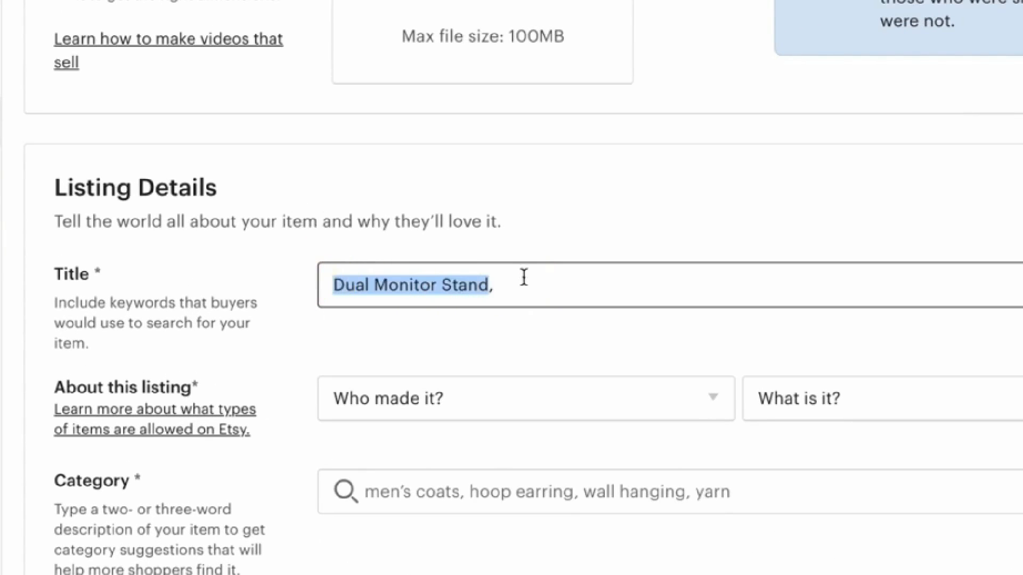
pyautogui.click(524, 278)
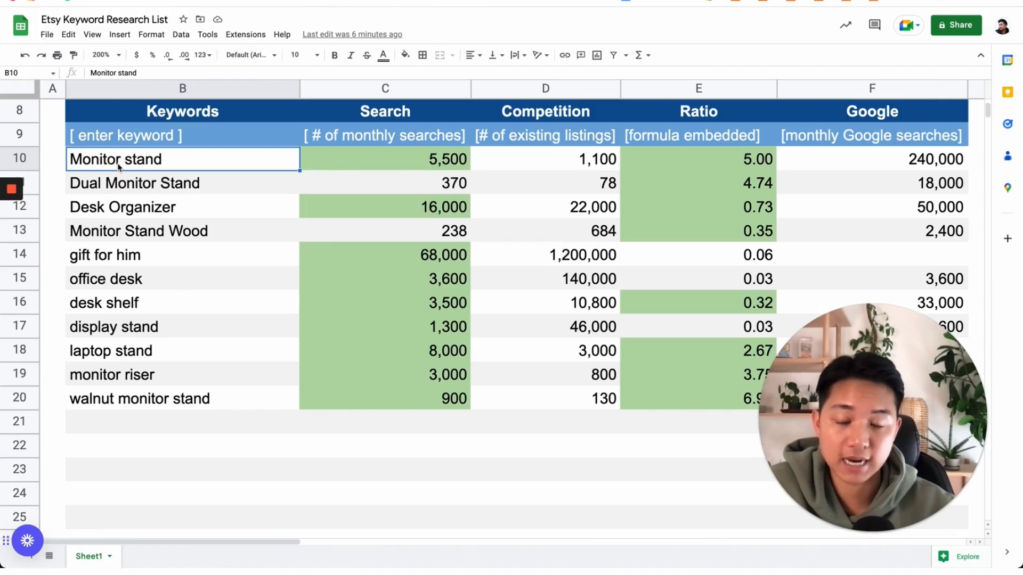
# - Compare the sheet's Monitor stand and Dual Monitor Stand keywords with the wording at the start of the listing title
pyautogui.click(120, 183)
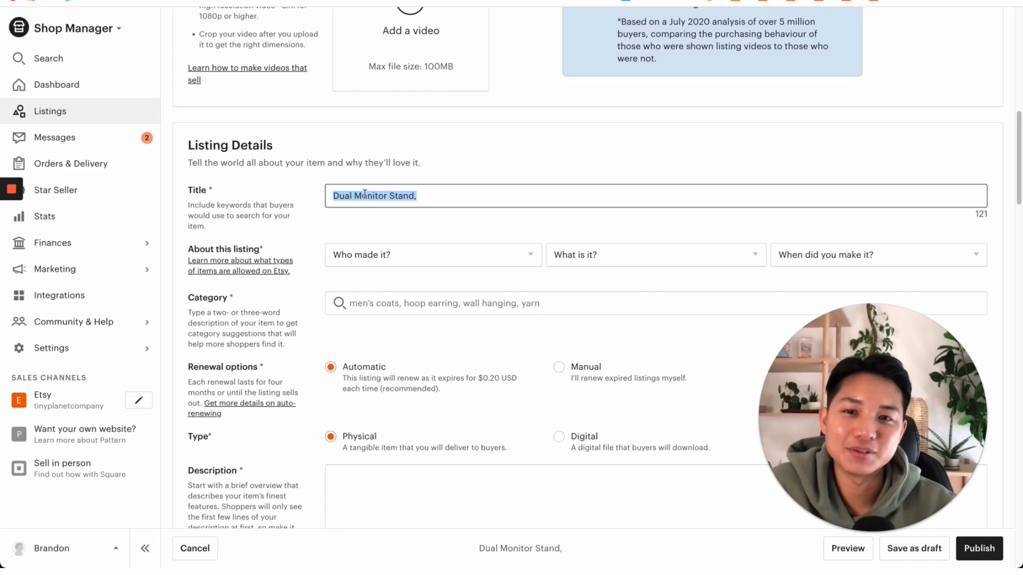
pyautogui.click(364, 195)
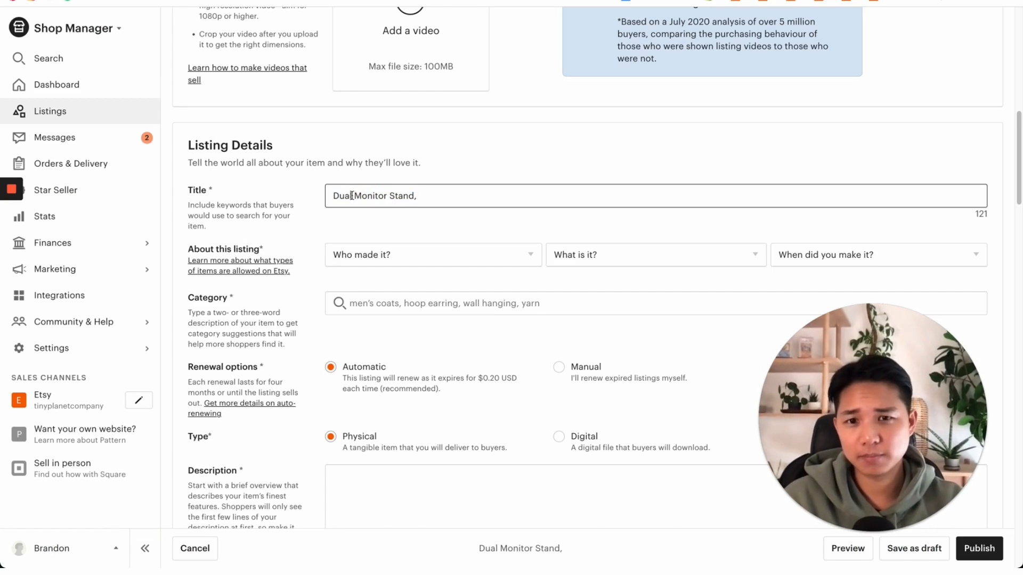
pyautogui.moveTo(413, 198)
pyautogui.mouseDown()
pyautogui.moveTo(336, 196)
pyautogui.moveTo(413, 200)
pyautogui.mouseUp()
pyautogui.click(354, 196)
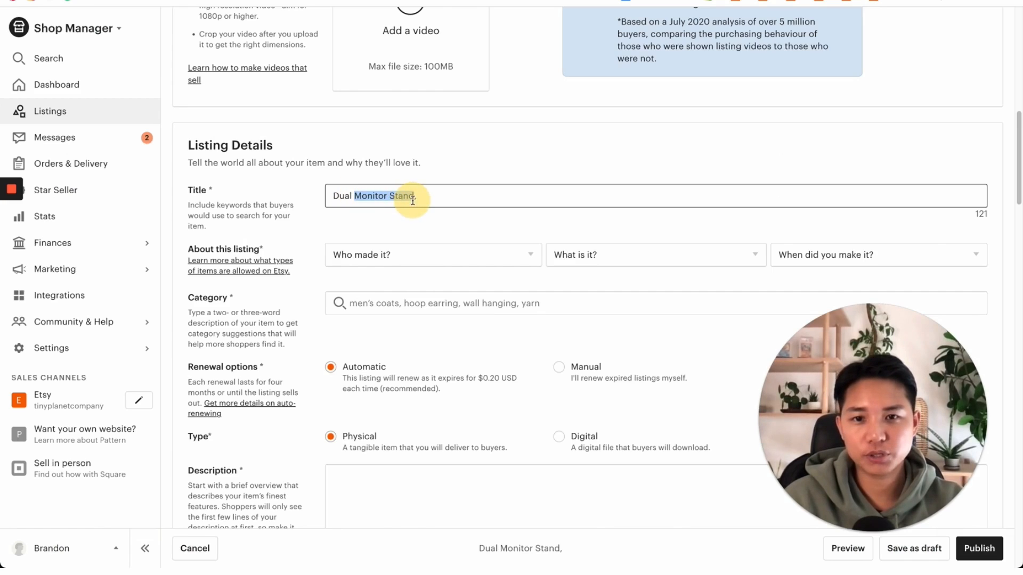
pyautogui.click(356, 197)
pyautogui.click(459, 197)
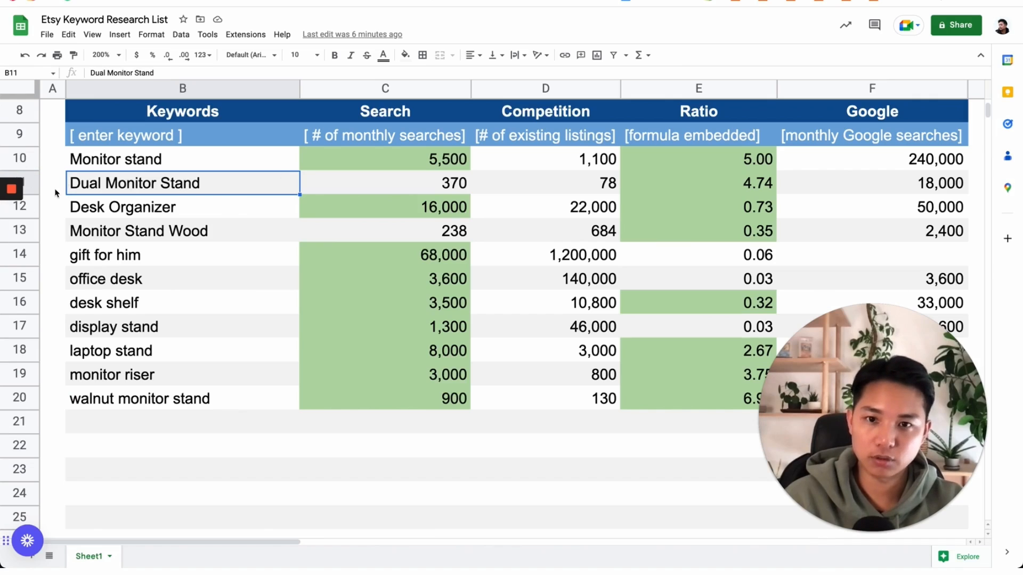
# - Compare the laptop stand and monitor riser rows in the sheet and add "Monitor Riser," to the listing title
pyautogui.scroll(-1, 377, 279)
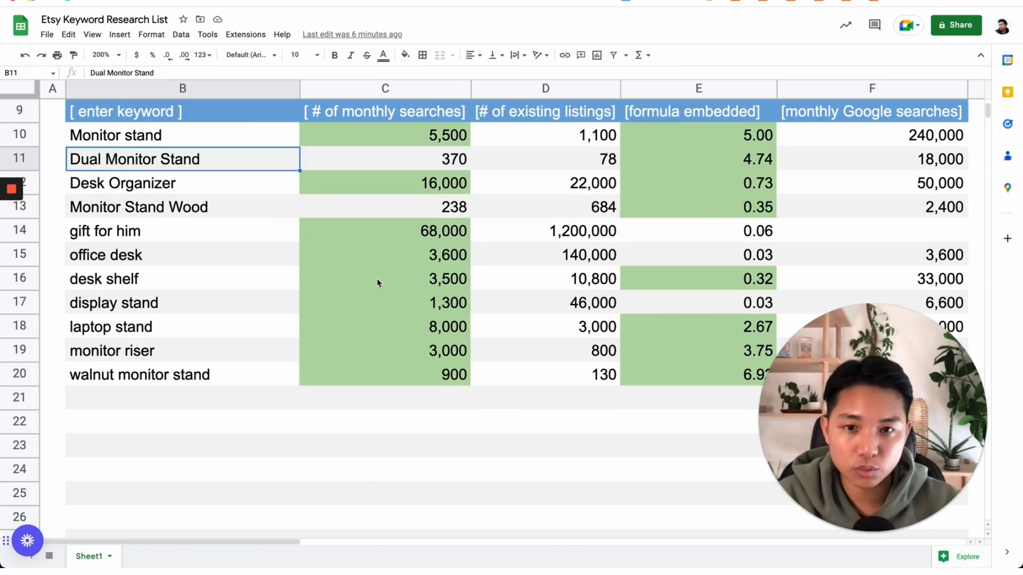
pyautogui.click(400, 358)
pyautogui.click(24, 351)
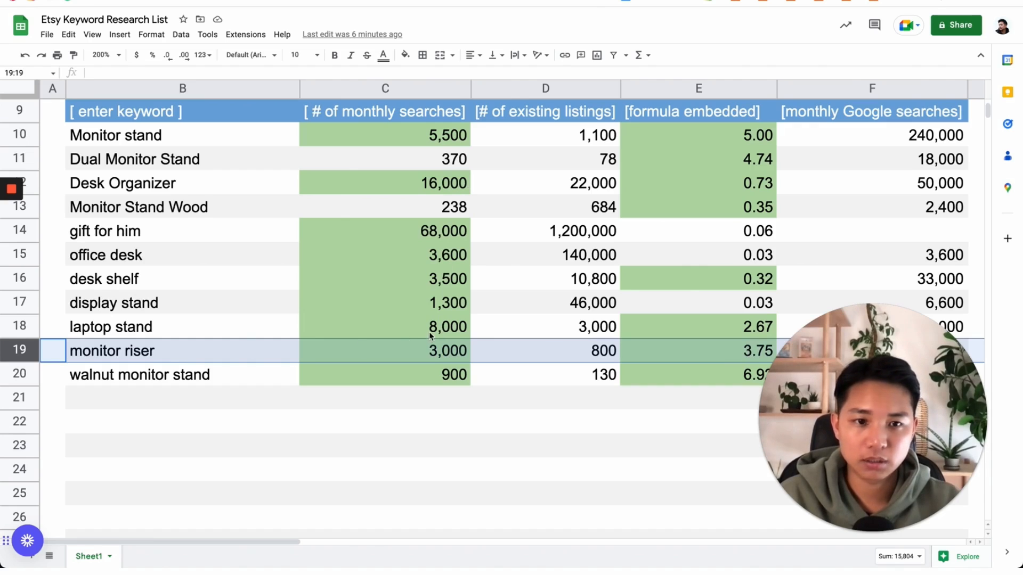
pyautogui.click(32, 330)
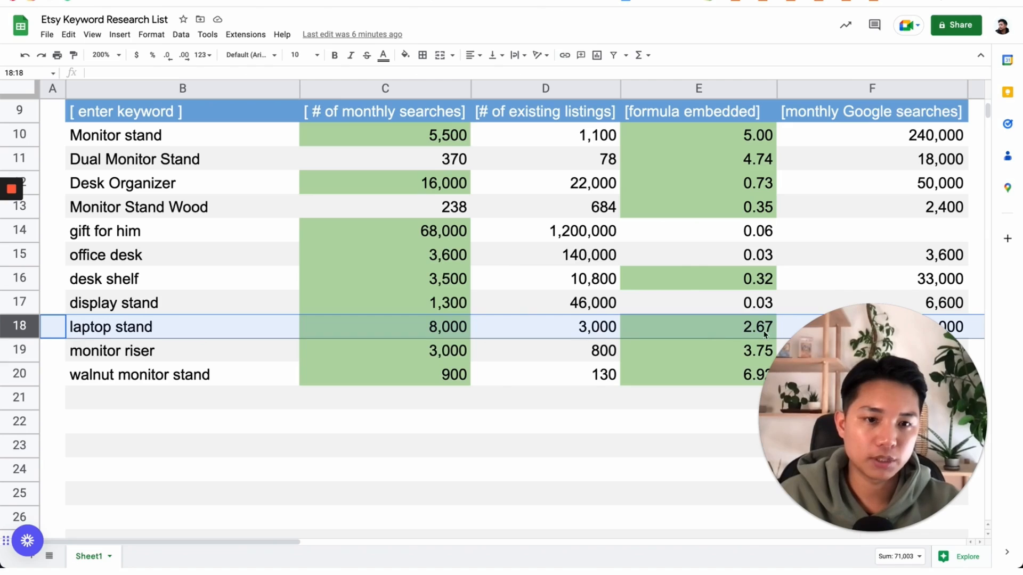
pyautogui.click(29, 352)
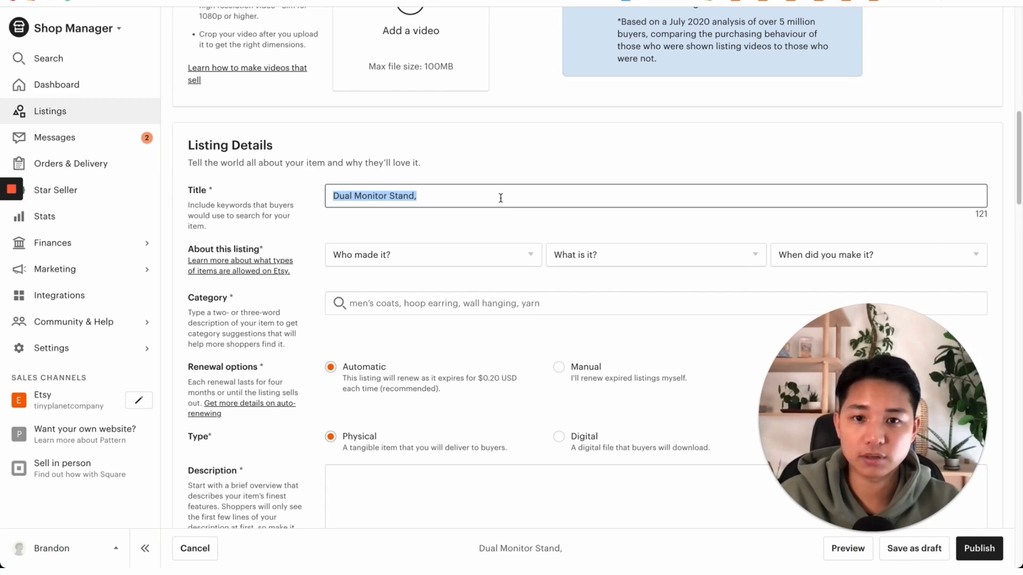
pyautogui.click(498, 196)
pyautogui.write(', Monitor Riser,')
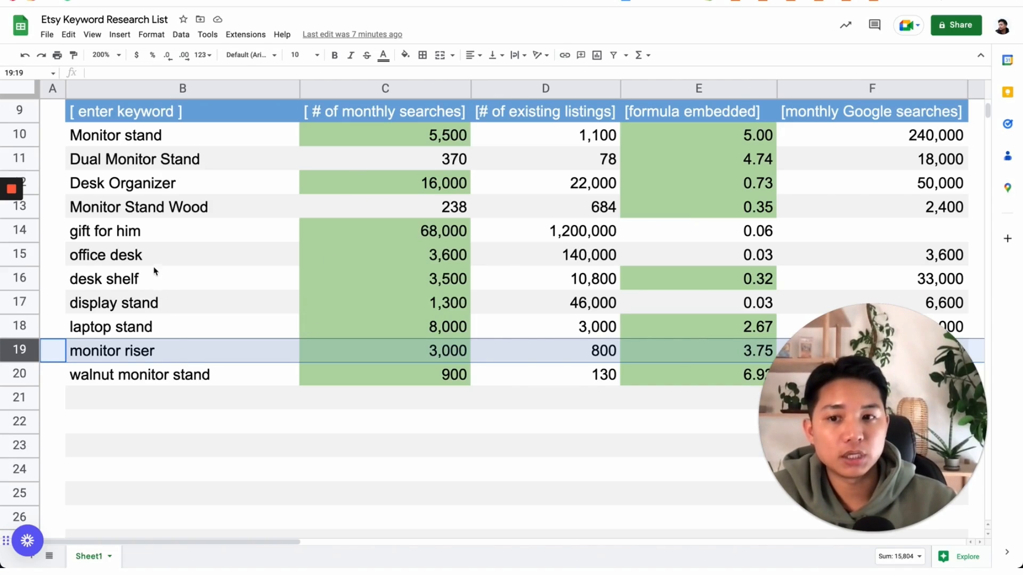
# - Check further keywords in the sheet and append "Laptop Riser, Desk Organizer," to the listing title
pyautogui.click(162, 240)
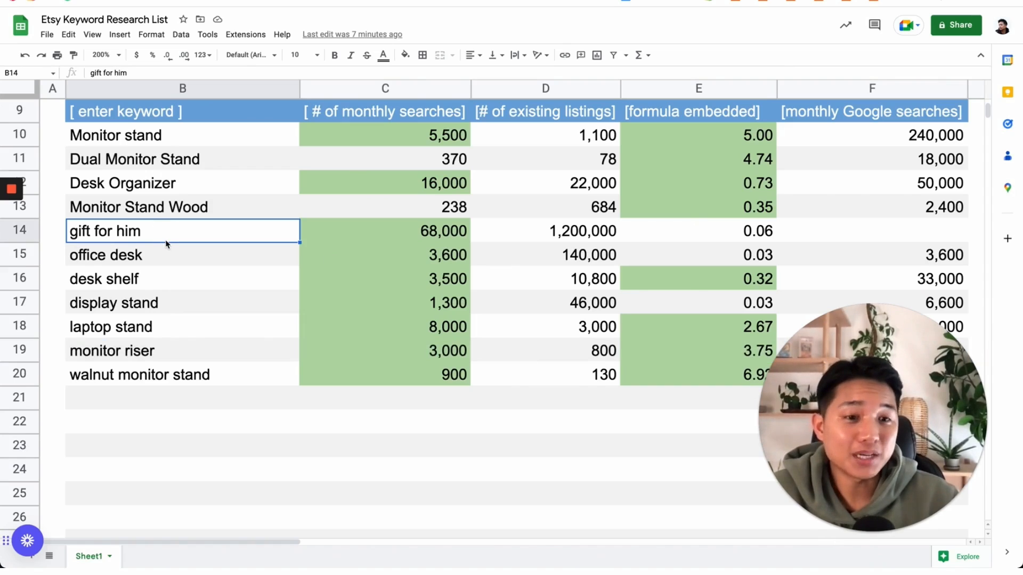
pyautogui.click(139, 186)
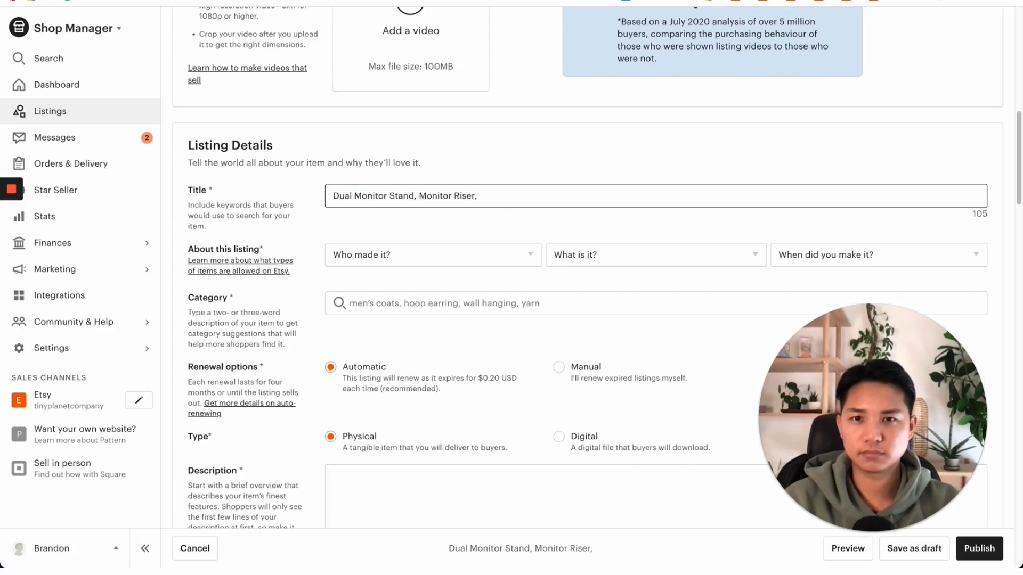
pyautogui.write('Laptop Riser')
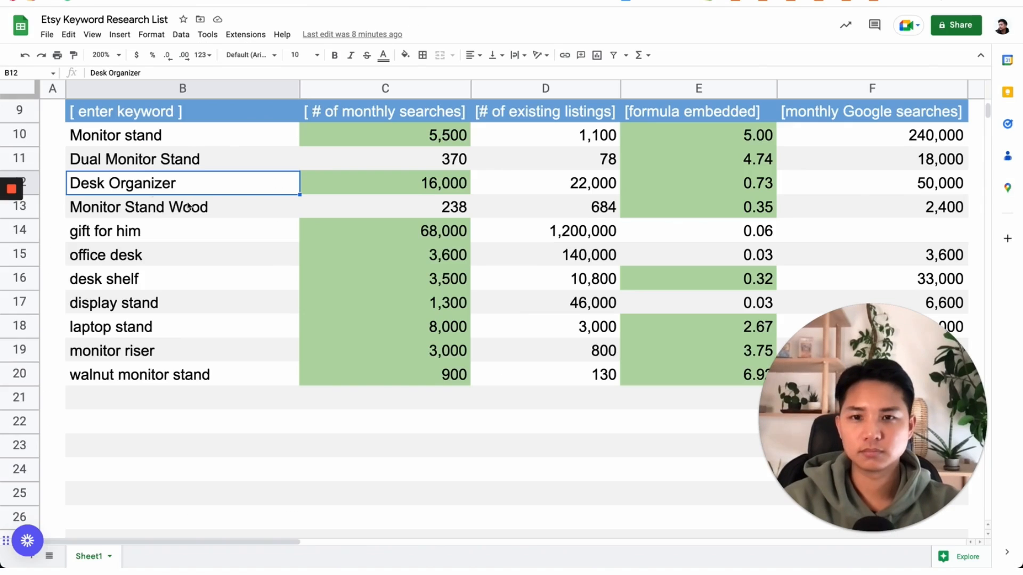
pyautogui.write(', D')
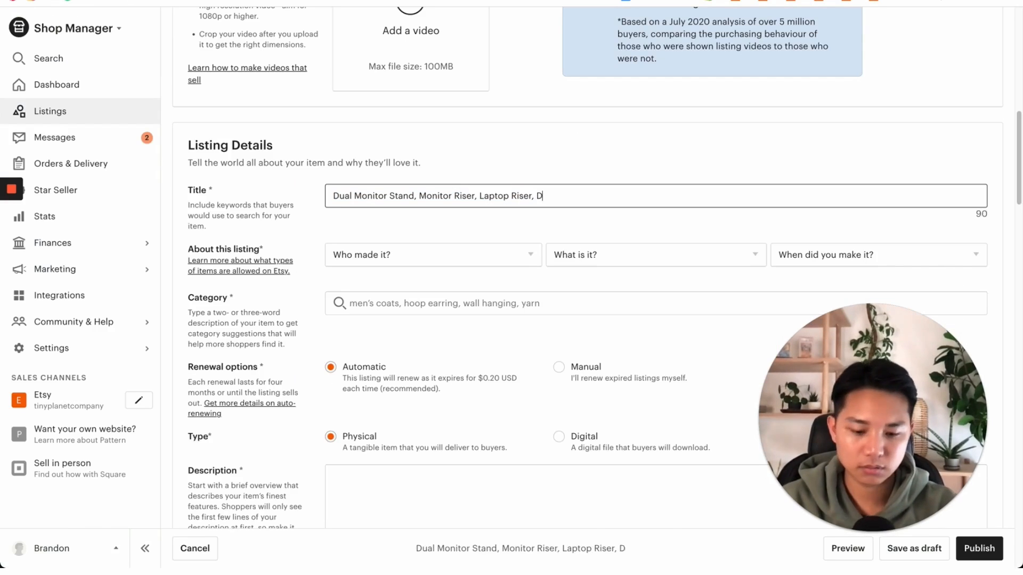
pyautogui.write('esk Organizer,')
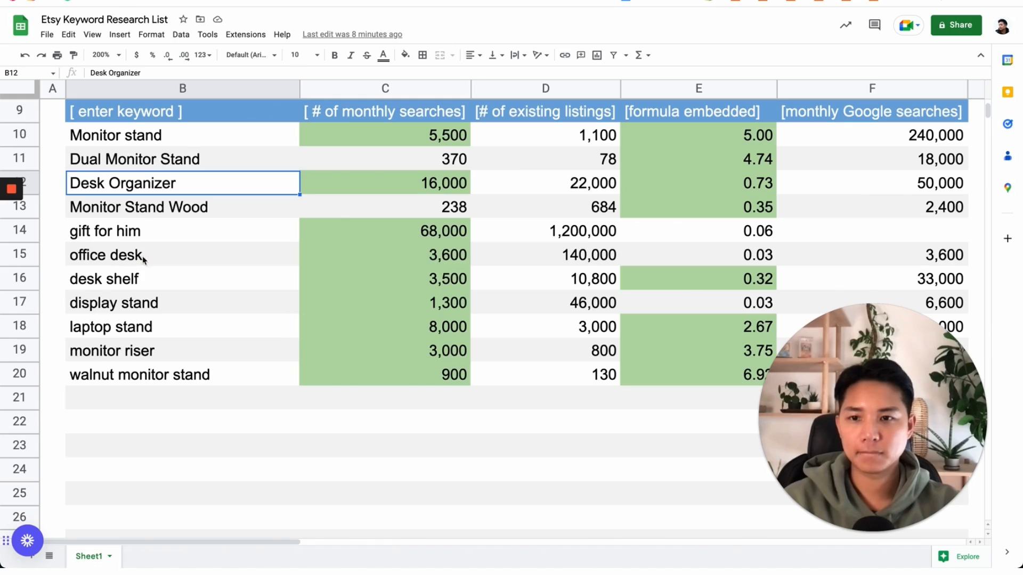
# - Append "Desk Shelf, Walnut Monitor Stand," to the listing title, using the matching keywords in the sheet
pyautogui.click(181, 255)
pyautogui.click(181, 278)
pyautogui.write('Desk')
pyautogui.write(' Shelf,')
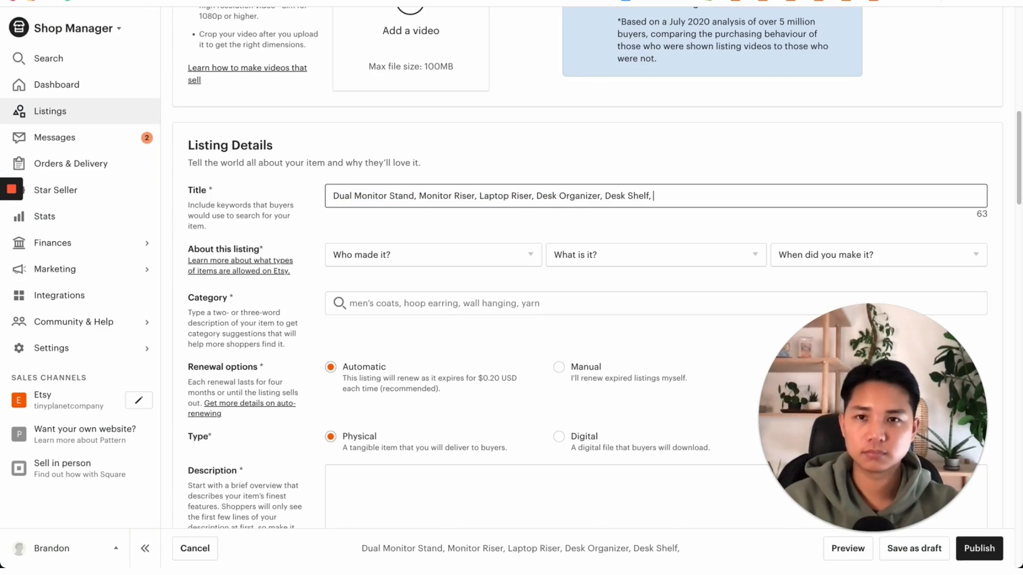
pyautogui.click(159, 302)
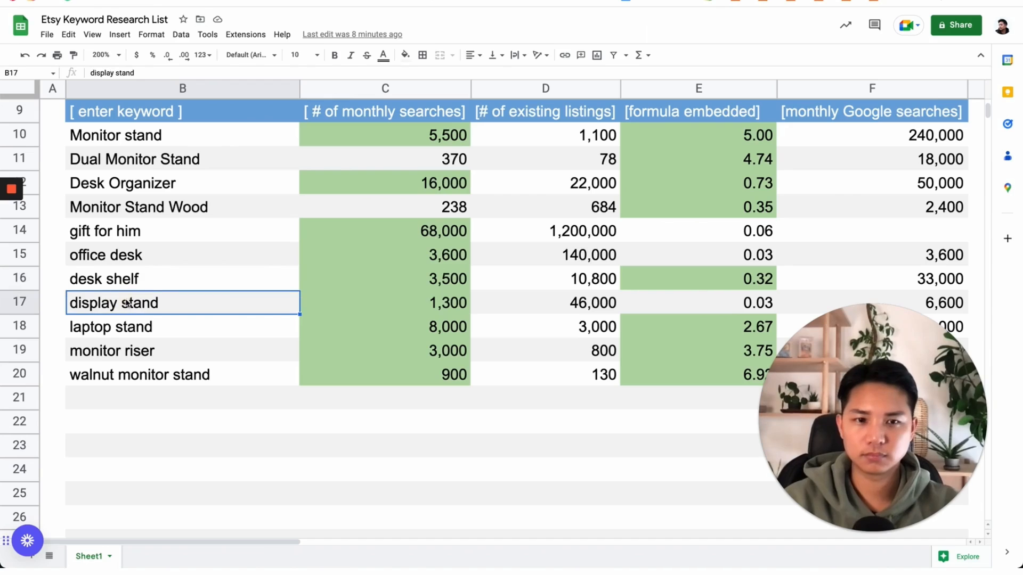
pyautogui.click(158, 381)
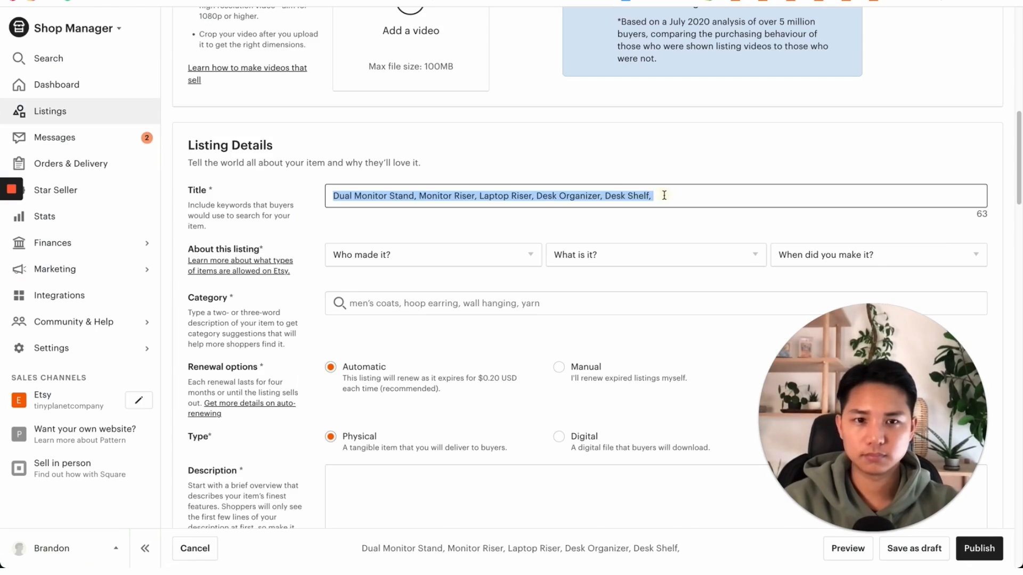
pyautogui.write('Walnut Monitor Stand,')
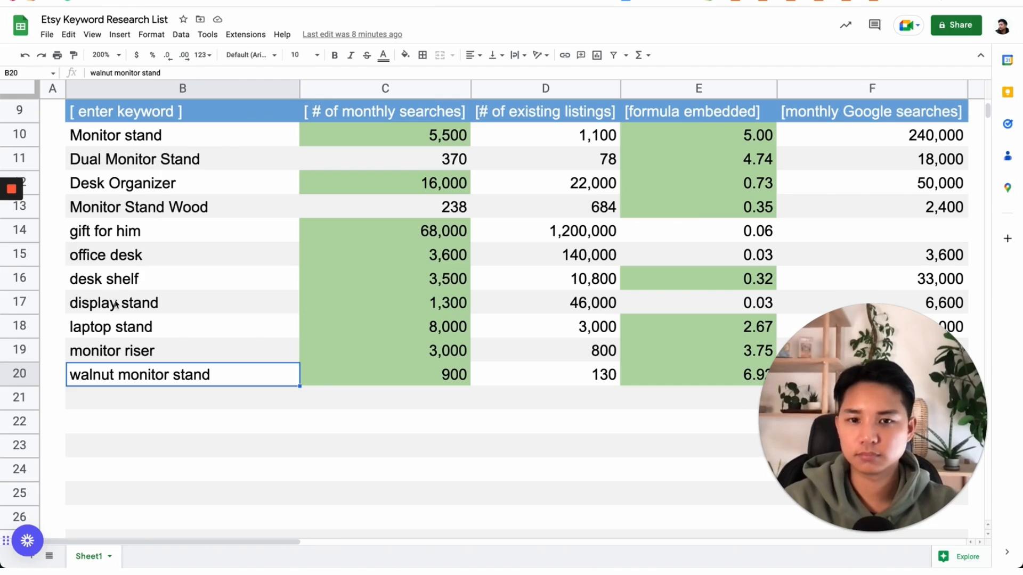
# - Check the remaining sheet keywords and finish the listing title with "Gift for him and her"
pyautogui.click(112, 279)
pyautogui.click(109, 207)
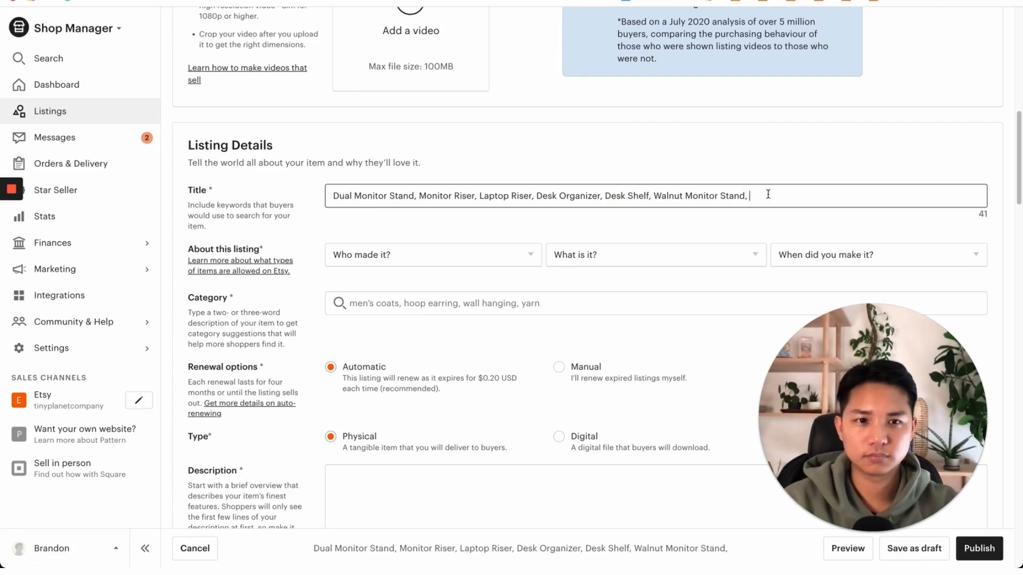
pyautogui.write('Gift for him and her')
pyautogui.click(206, 162)
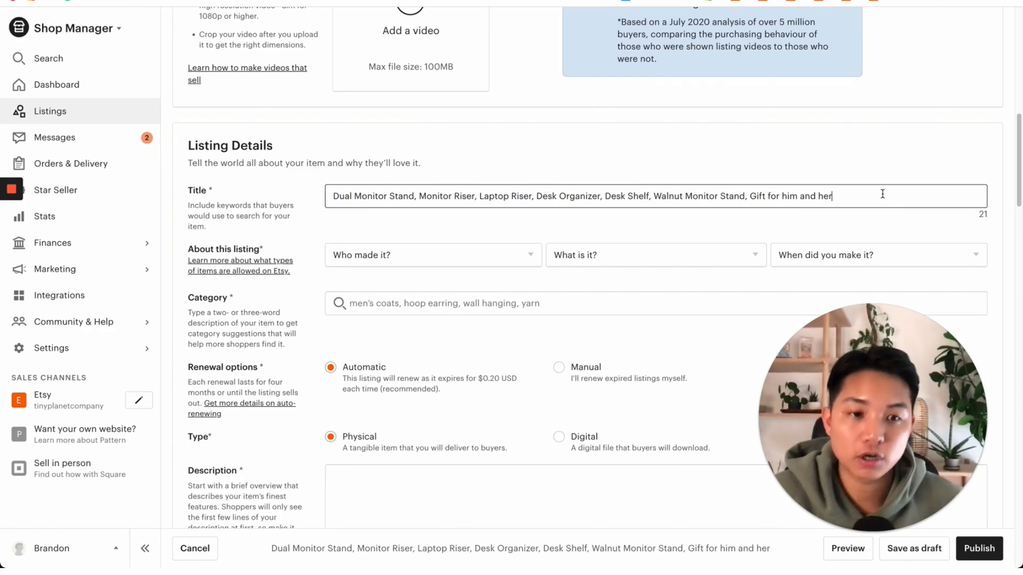
# - Review the completed listing title, its closing gift phrase and the remaining character count
pyautogui.doubleClick(752, 196)
pyautogui.press('shift+super+Left')
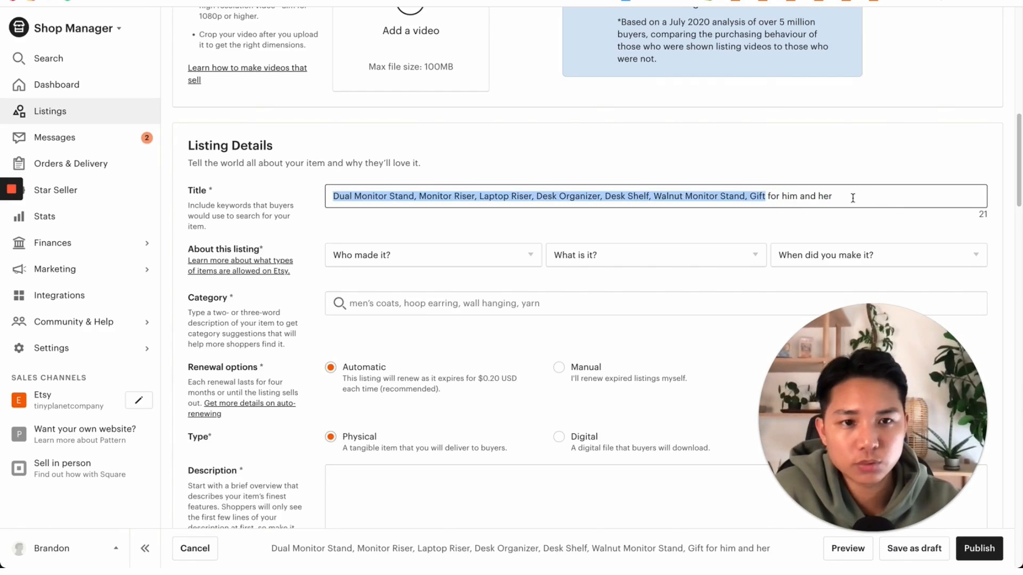
pyautogui.click(844, 197)
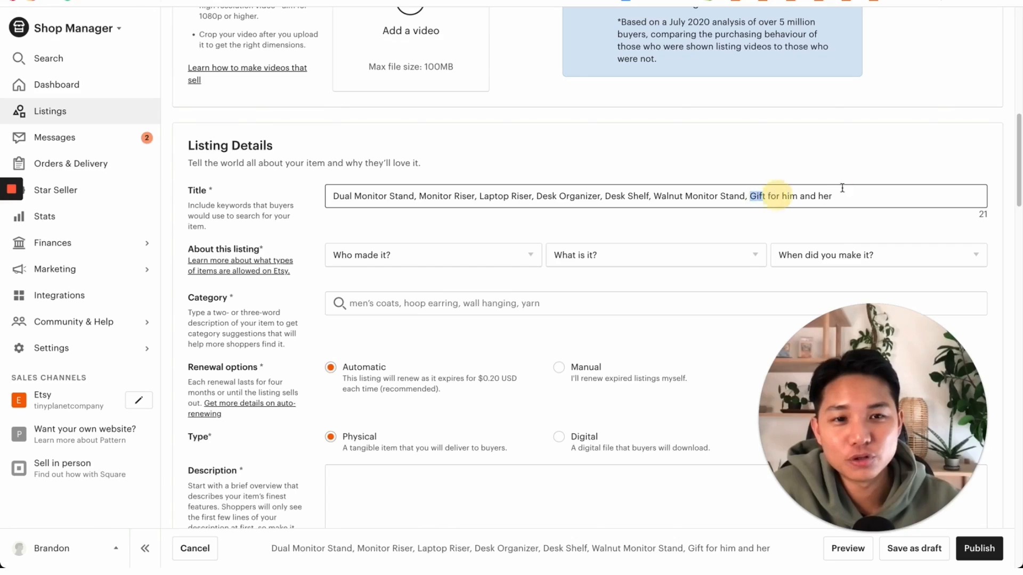
pyautogui.press('shift+super+Left')
pyautogui.click(840, 194)
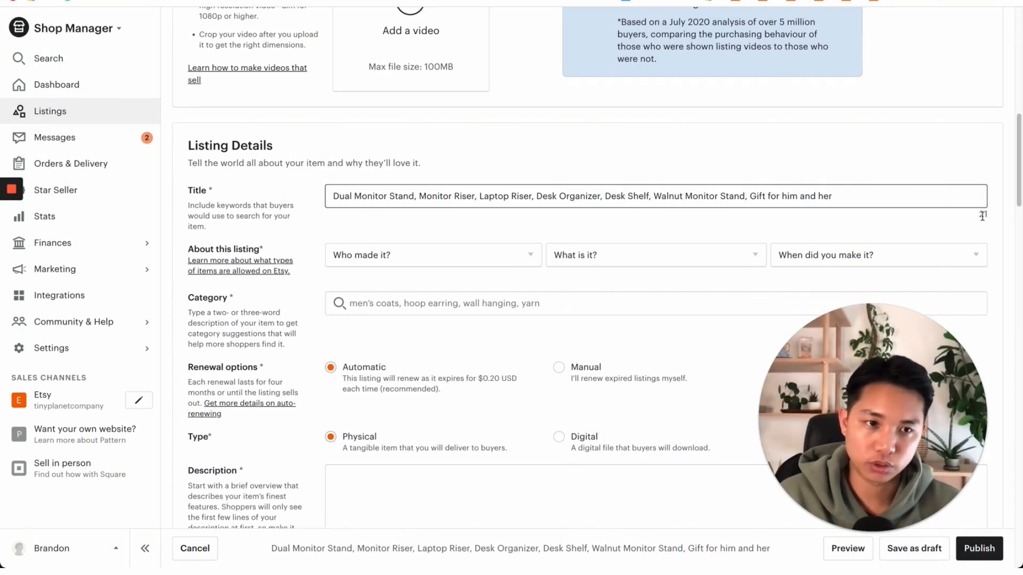
pyautogui.click(837, 198)
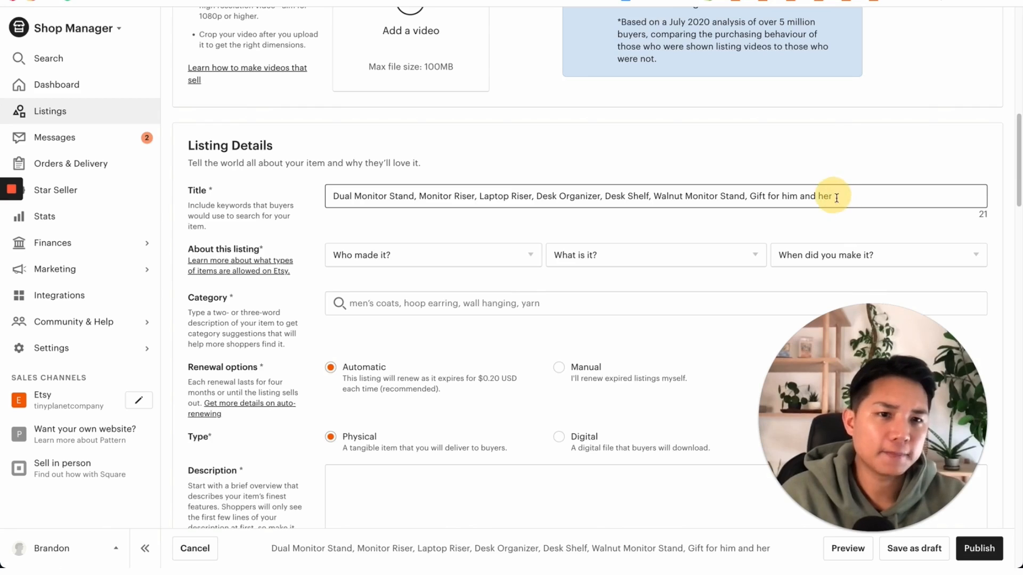
# - Try shortening the listing title to "Dual Monitor Stand, Monitor Riser,"
pyautogui.moveTo(837, 197); pyautogui.dragTo(592, 226)
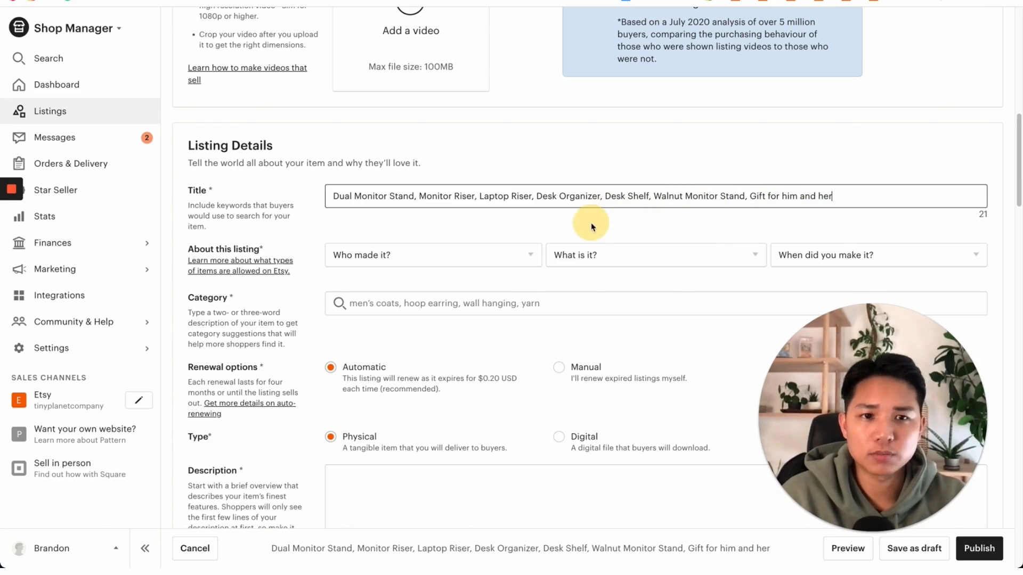
pyautogui.moveTo(485, 202); pyautogui.dragTo(839, 197)
pyautogui.click(480, 196)
pyautogui.press('BackSpace')
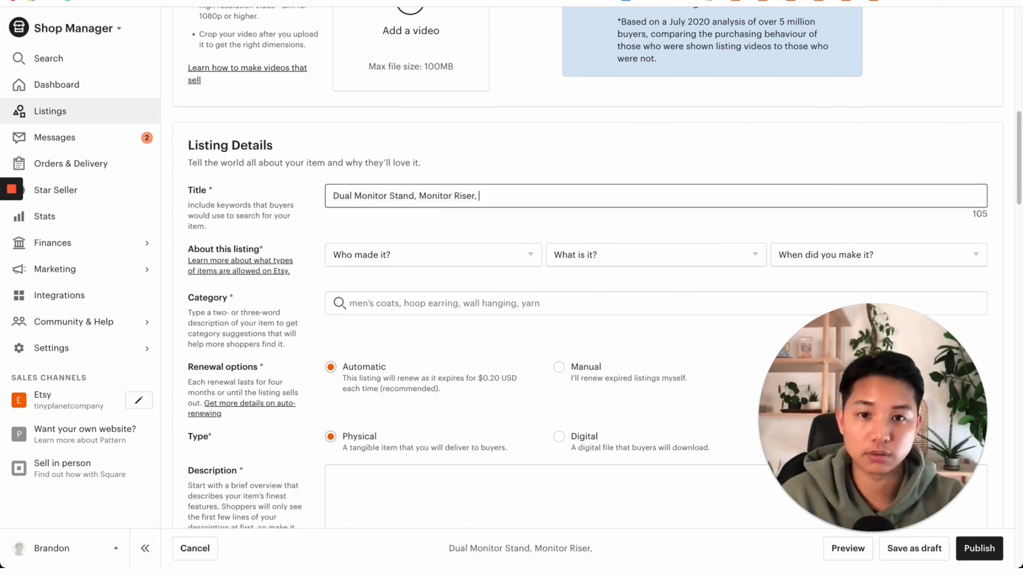
pyautogui.click(517, 149)
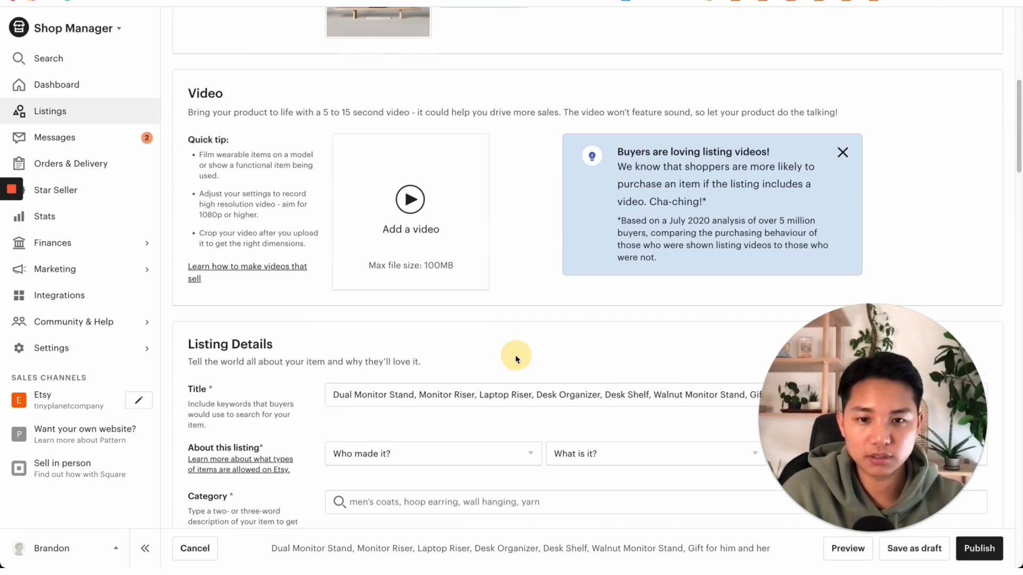
pyautogui.scroll(-1, 491, 337)
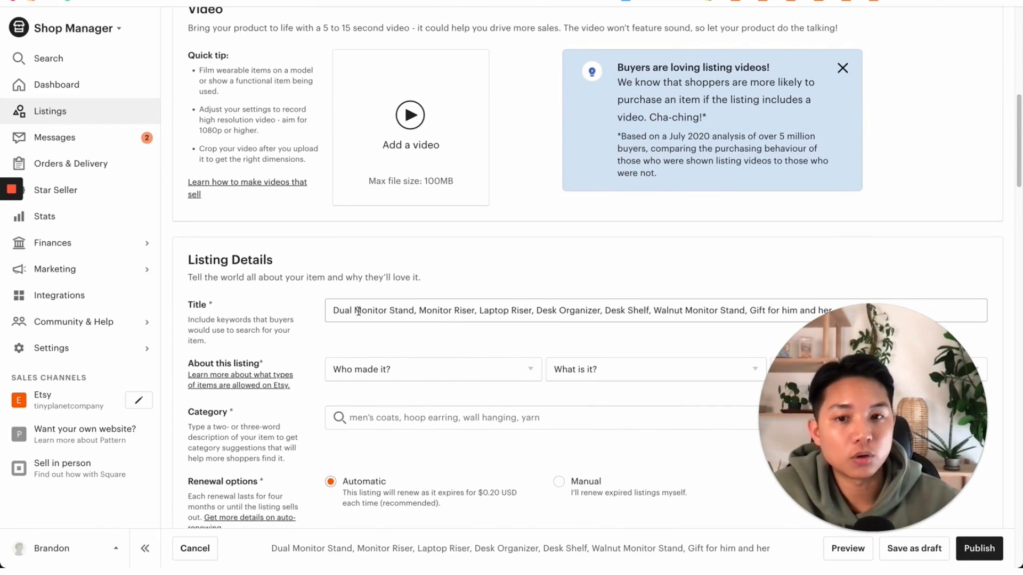
# - Copy the entire listing title, from "Dual Monitor Stand" to "Gift for him and her", into the empty listing description
pyautogui.moveTo(357, 311); pyautogui.dragTo(409, 310)
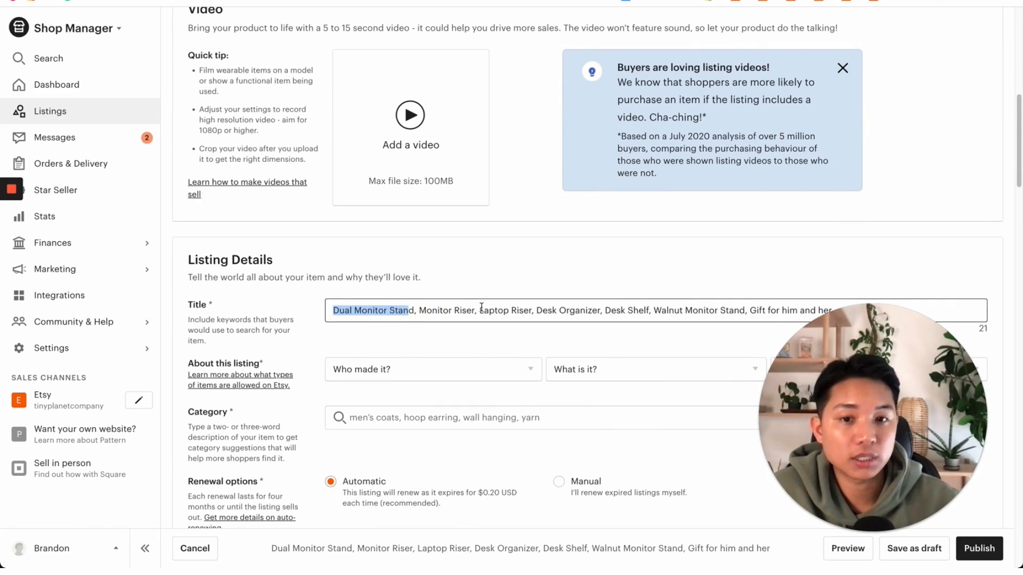
pyautogui.click(500, 266)
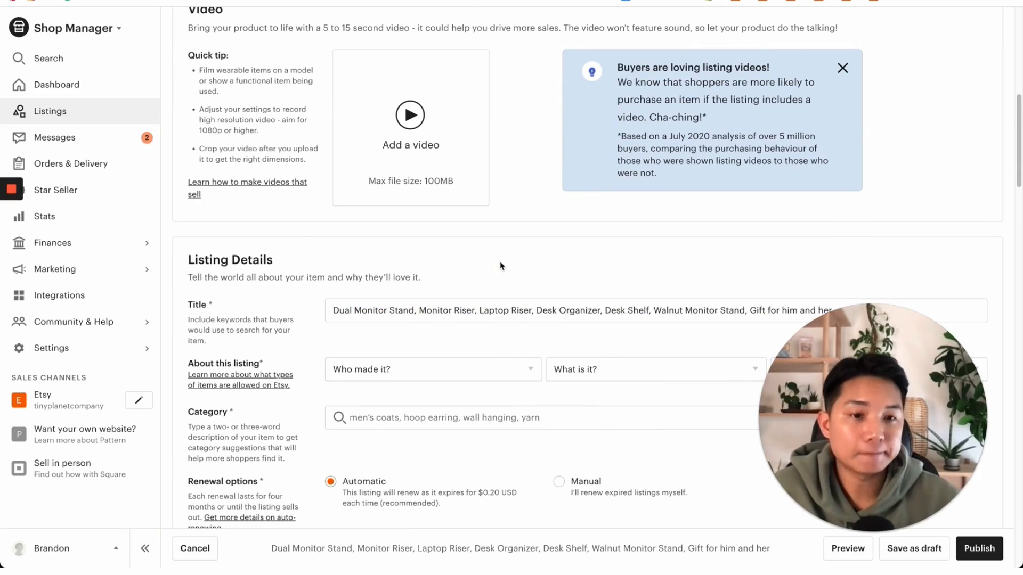
pyautogui.scroll(-3, 500, 266)
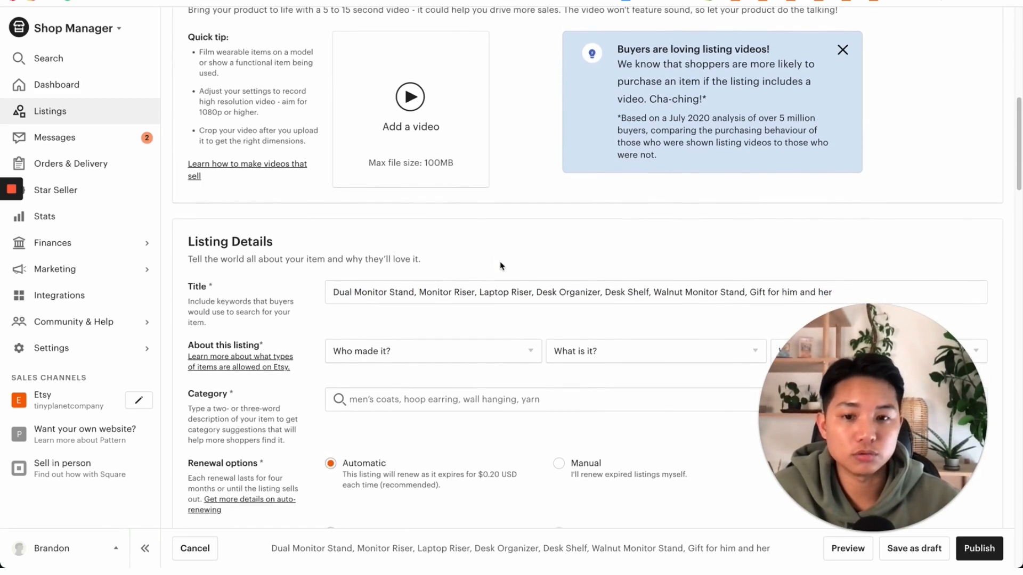
pyautogui.moveTo(334, 201); pyautogui.dragTo(523, 199)
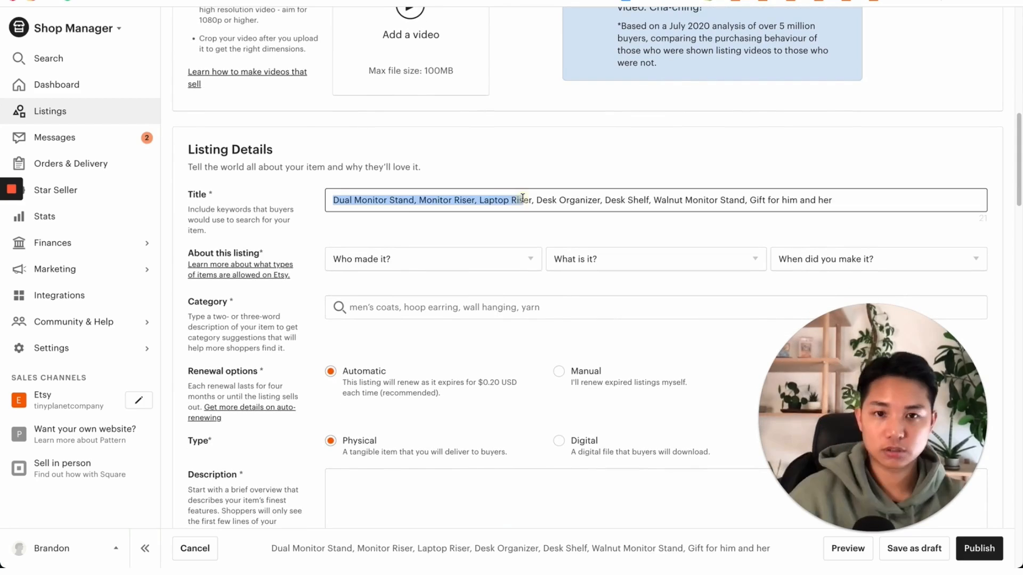
pyautogui.press('super+a')
pyautogui.press('super+c')
pyautogui.click(509, 169)
pyautogui.scroll(-2, 501, 182)
pyautogui.click(400, 415)
pyautogui.scroll(-2, 400, 415)
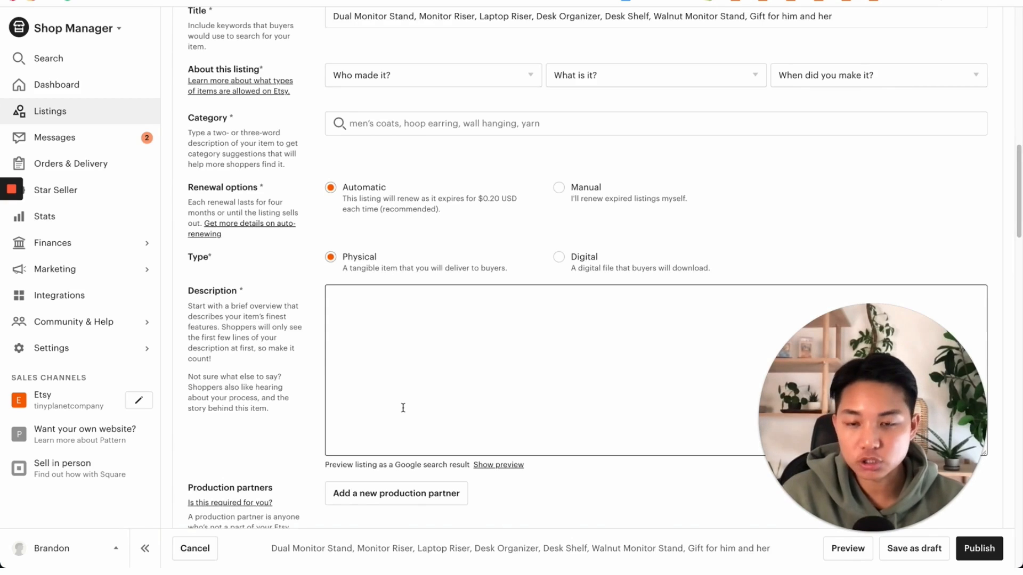
pyautogui.press('super+v')
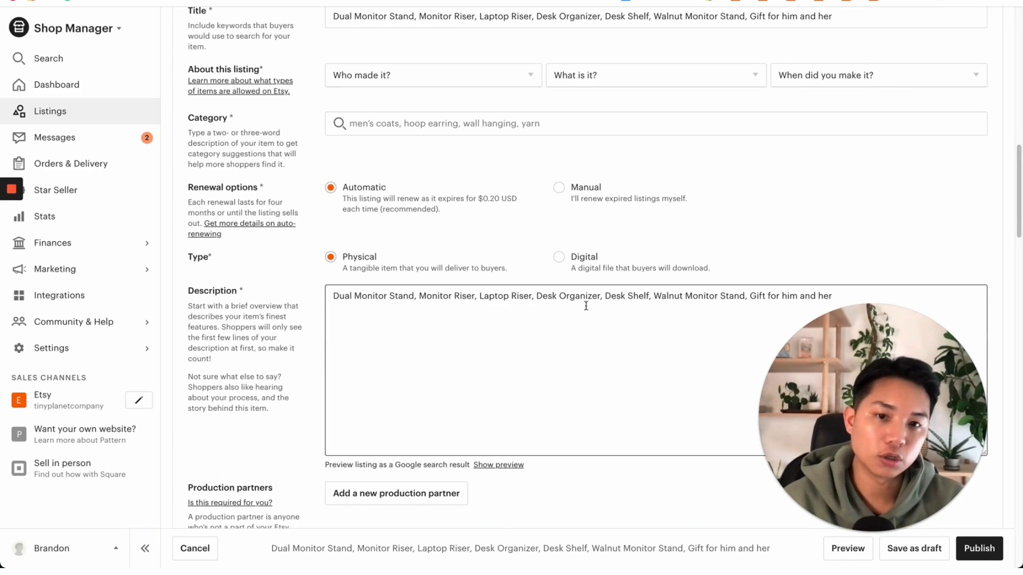
# - Add the copied title's comma-separated keywords as listing tags, from "Dual Monitor Stand" to "Gift for him and her"
pyautogui.scroll(-2, 468, 309)
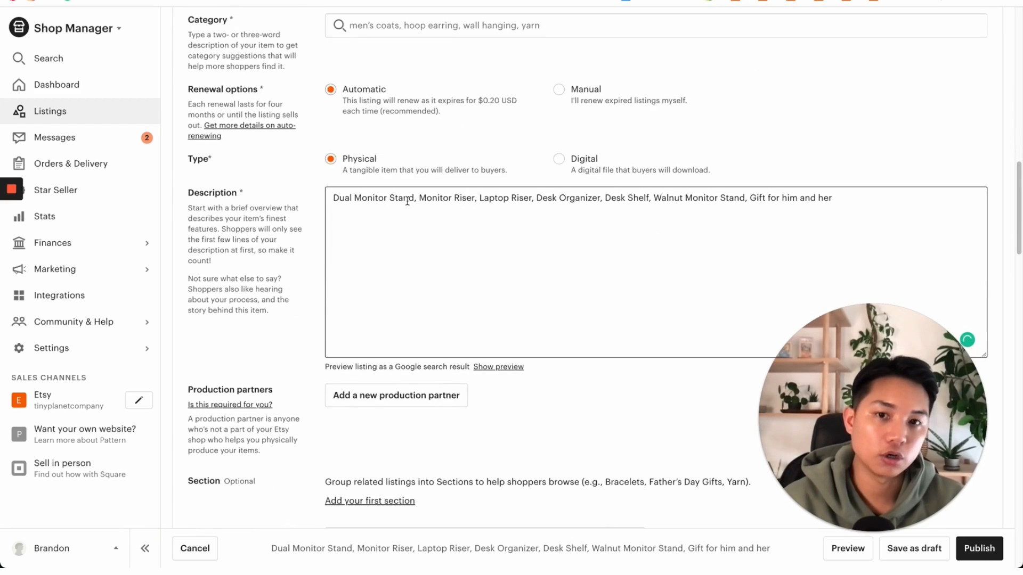
pyautogui.click(408, 200)
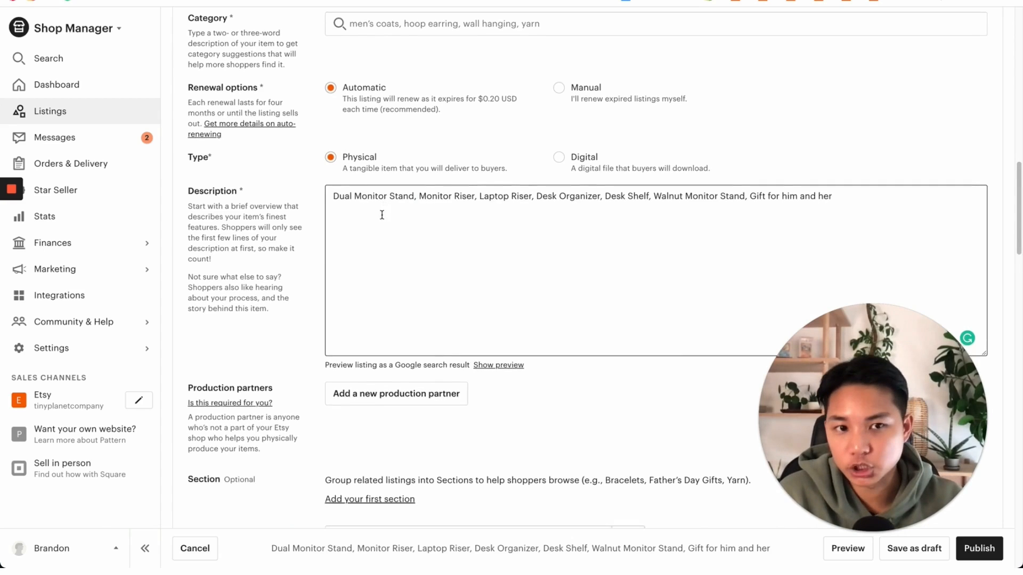
pyautogui.scroll(-1, 384, 208)
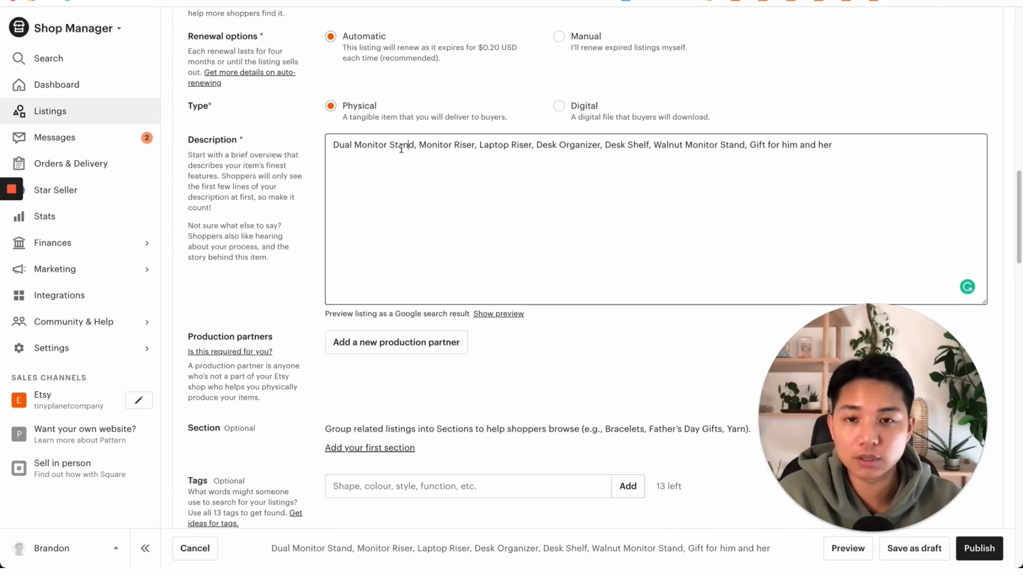
pyautogui.scroll(-1, 466, 235)
pyautogui.scroll(-2, 466, 235)
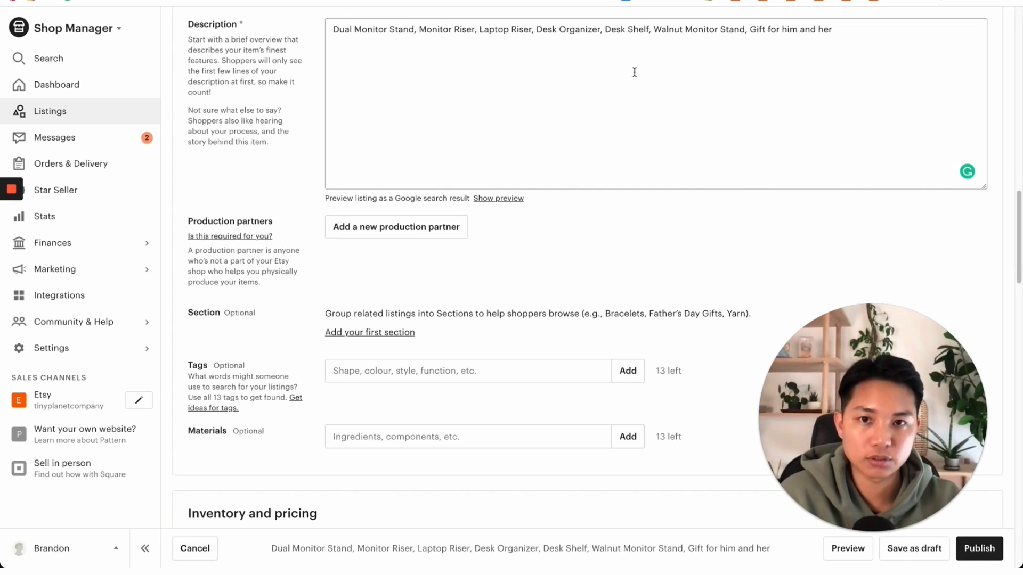
pyautogui.click(422, 368)
pyautogui.hotkey('ctrl', 'v')
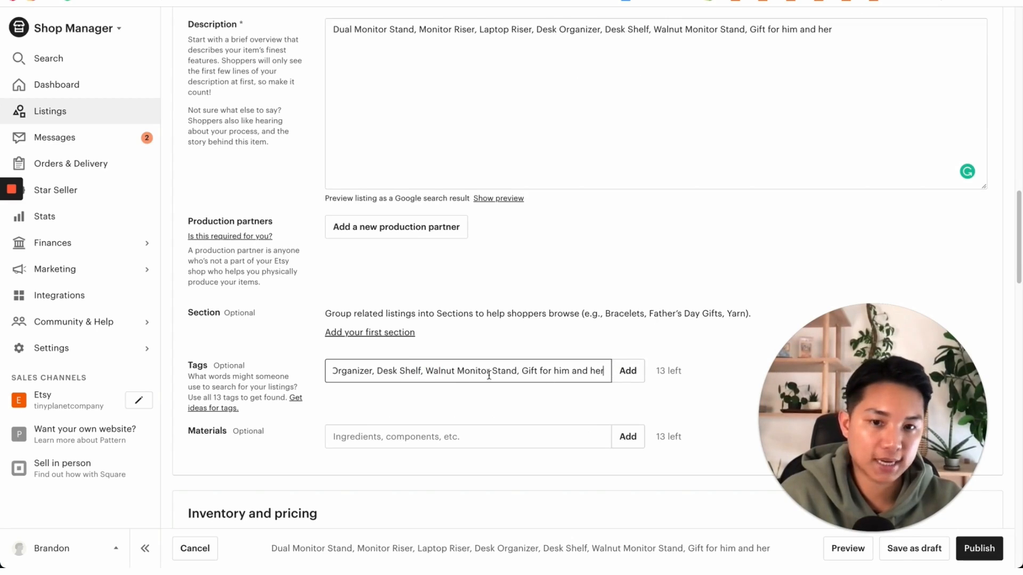
pyautogui.click(639, 371)
# - Review the added listing tags and how many tag slots are left to fill
pyautogui.scroll(-1, 501, 400)
pyautogui.scroll(-1, 495, 395)
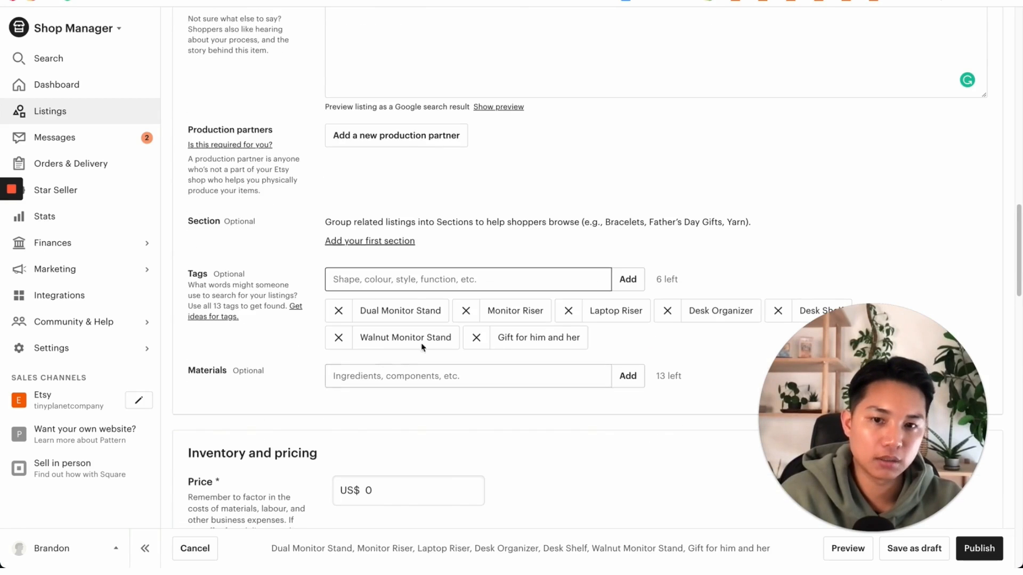
pyautogui.scroll(-1, 627, 326)
pyautogui.tripleClick(663, 264)
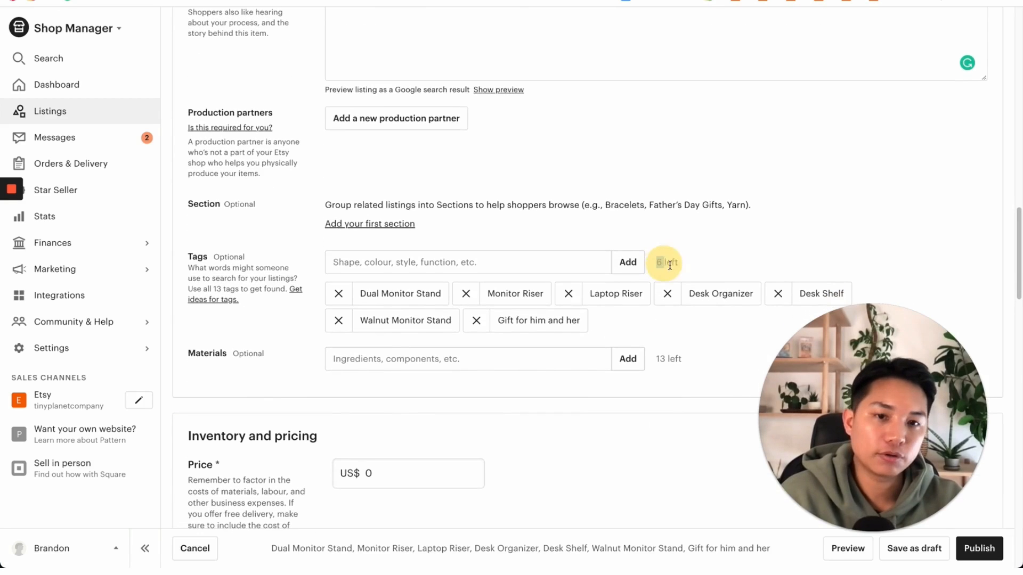
pyautogui.click(551, 267)
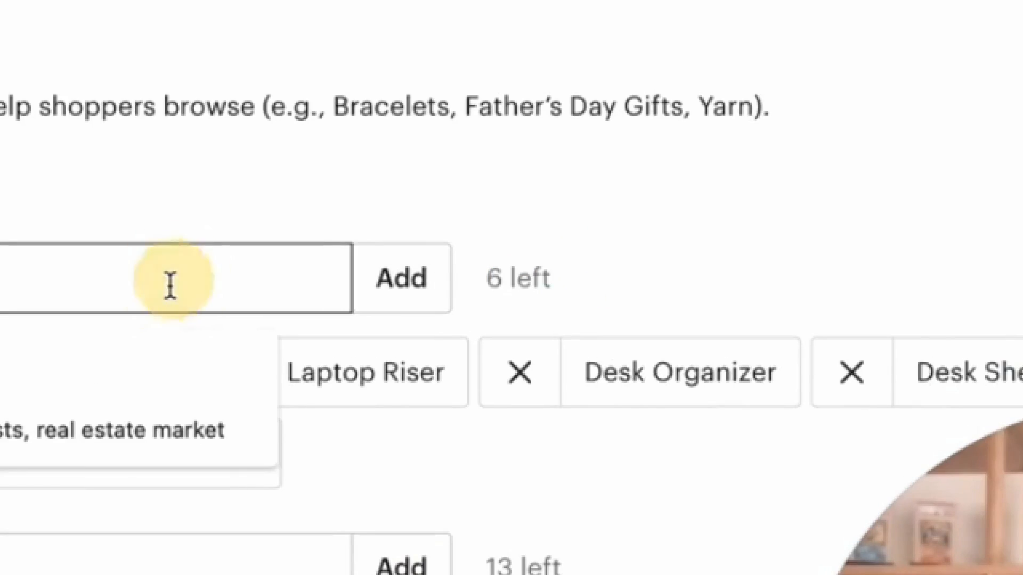
pyautogui.click(300, 152)
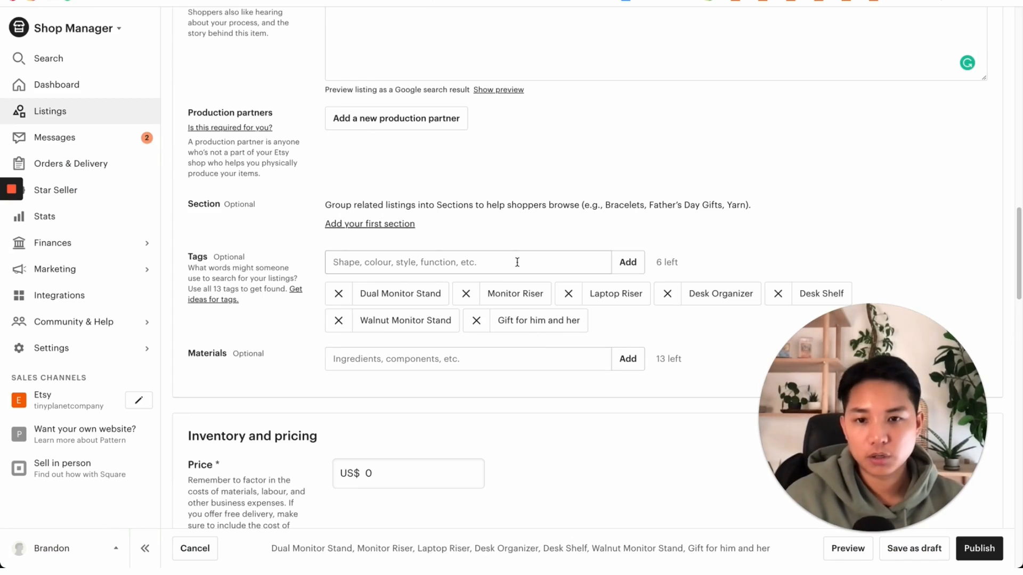
pyautogui.click(491, 265)
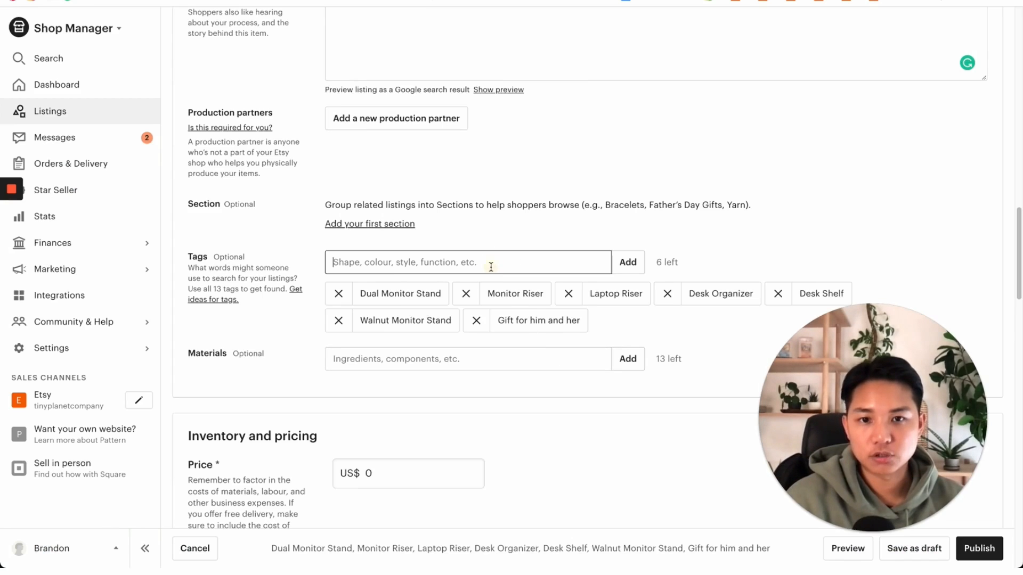
pyautogui.click(302, 76)
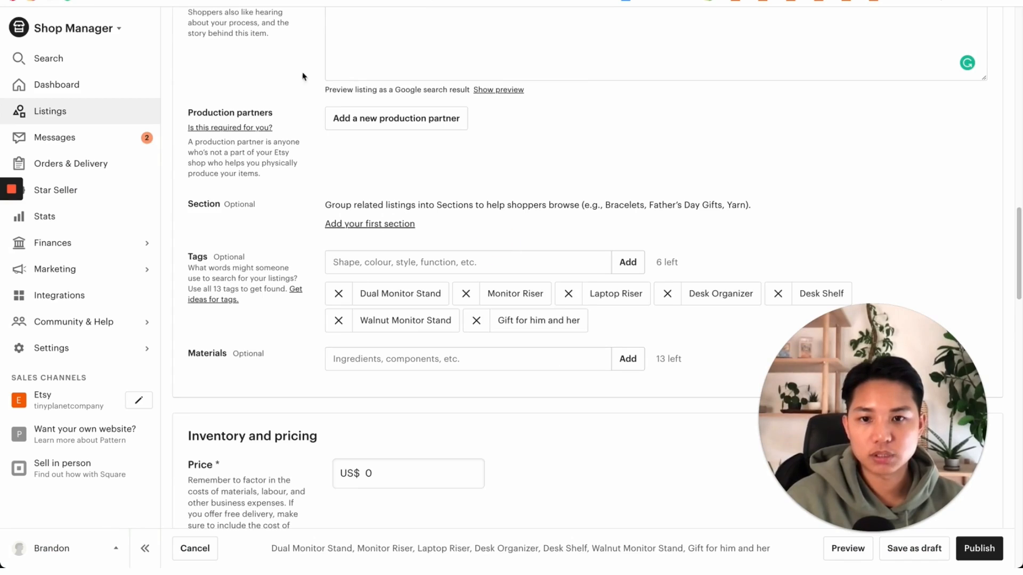
pyautogui.scroll(-1, 495, 227)
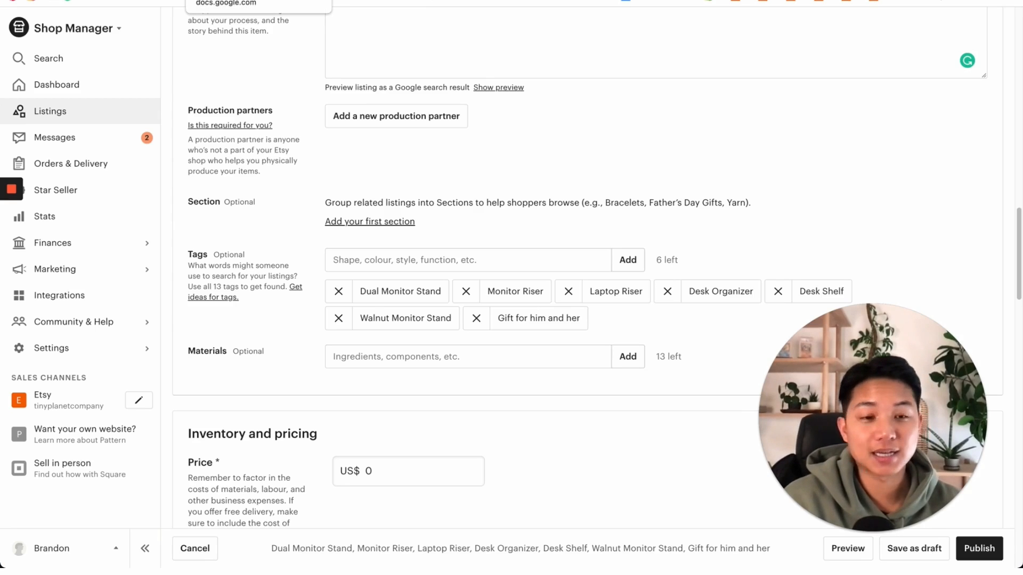
# - Check the Etsy Keyword Research List sheet for further tag keywords, and return to review the listing's description and tags
pyautogui.click(218, 1)
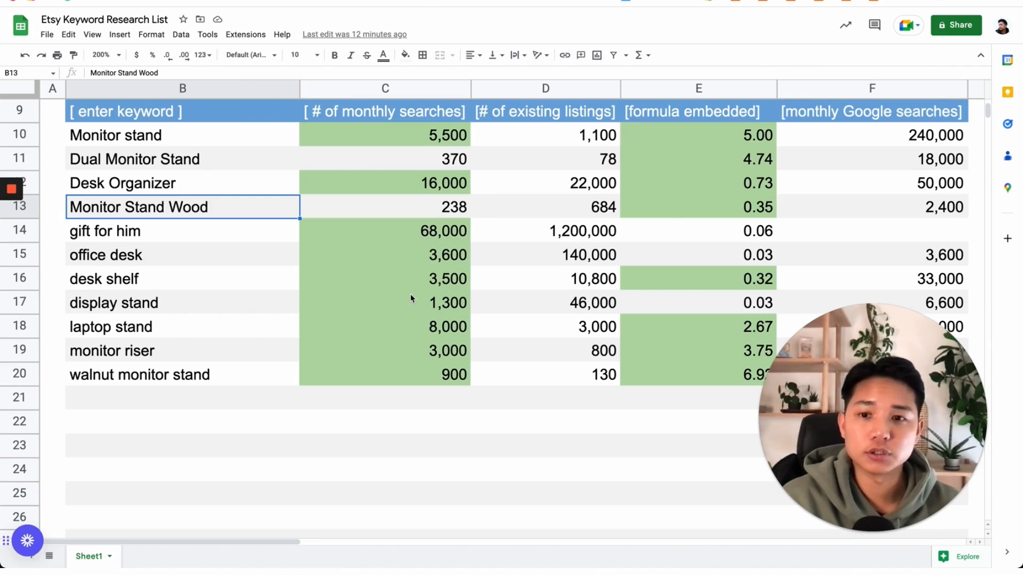
pyautogui.hotkey('ctrl', 'Tab')
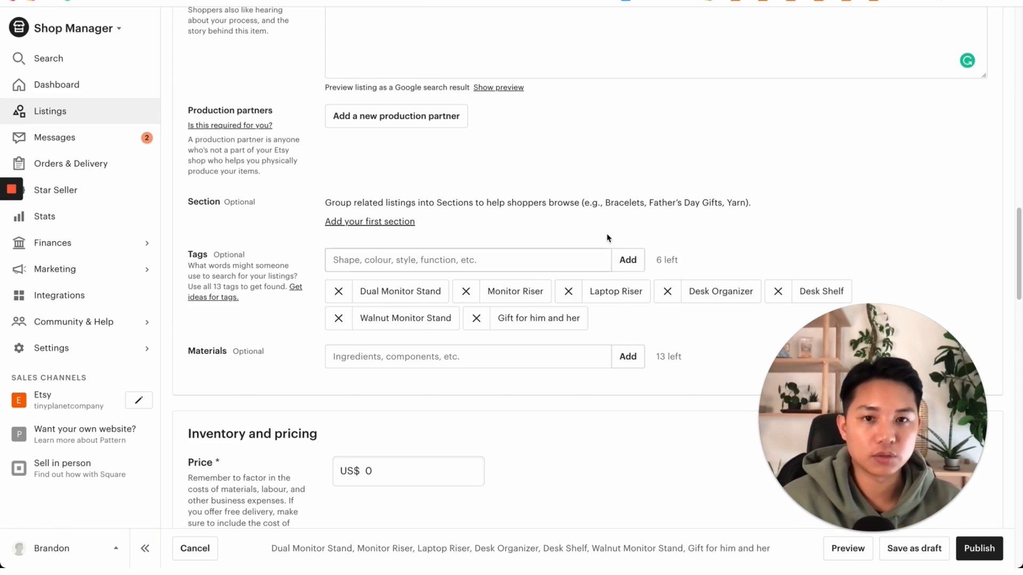
pyautogui.scroll(5, 609, 238)
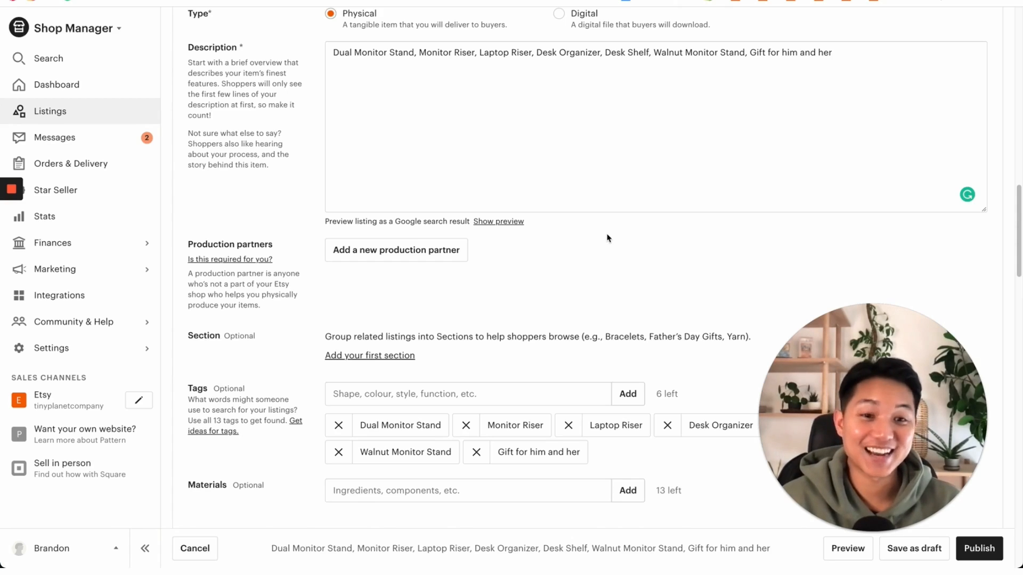
pyautogui.scroll(-2, 608, 239)
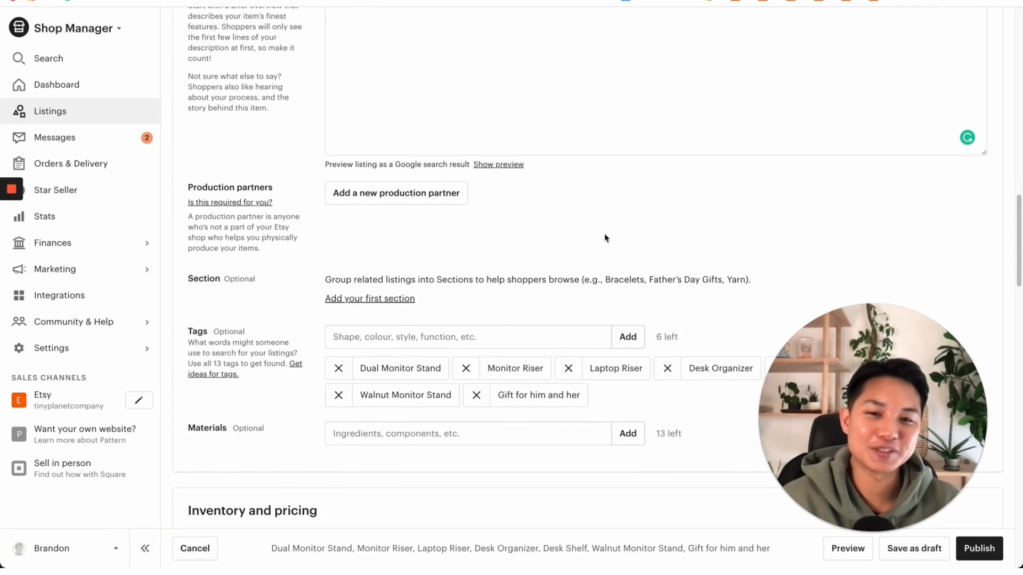